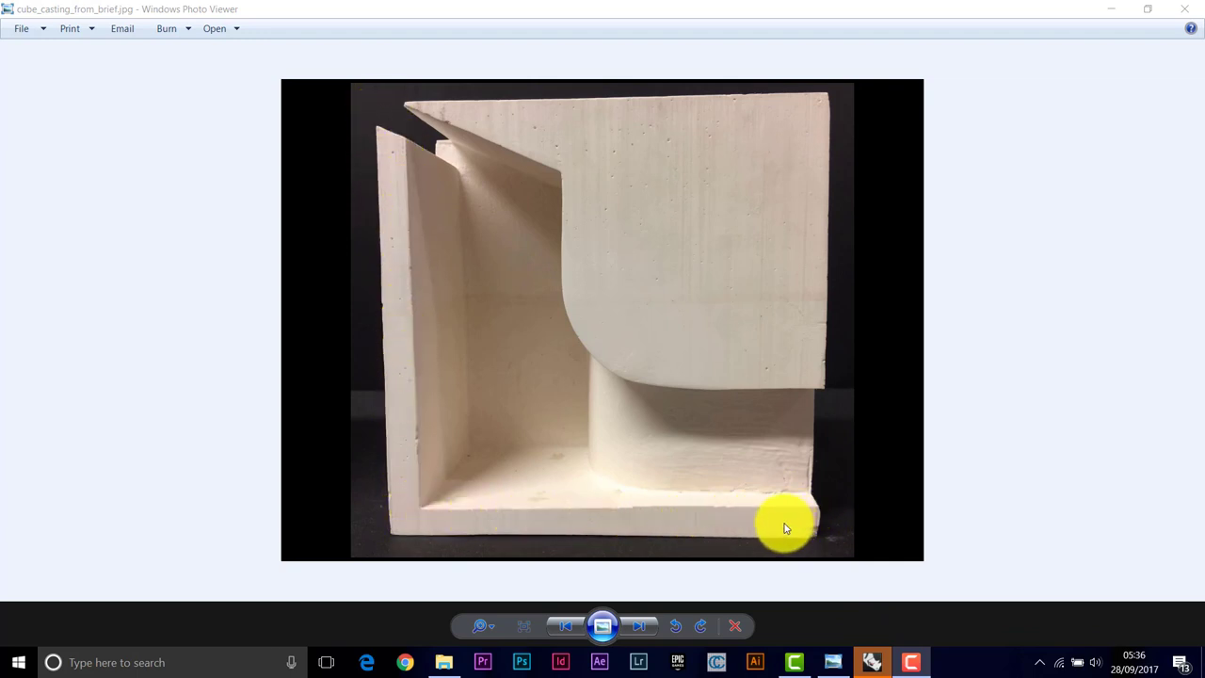
Leave the cube casting reference photo and bring the Rhino window to the front
{"action": "left_click", "coordinate": [871, 662]}
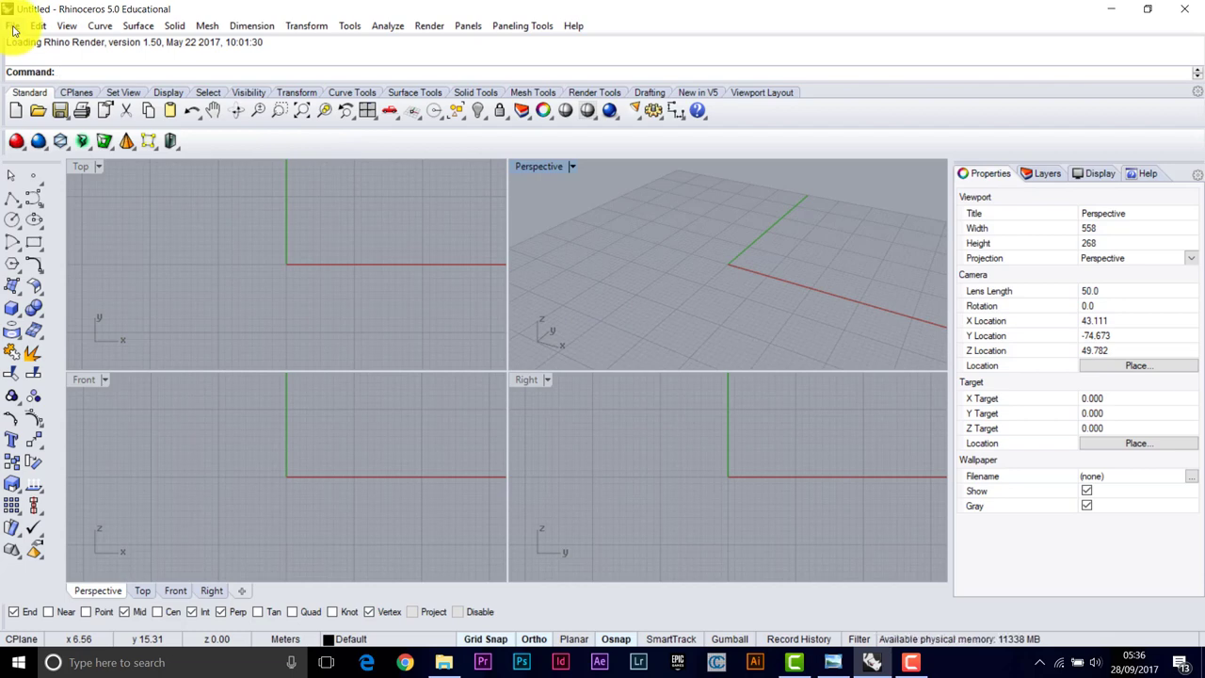
Start a new model from the Small Objects - Millimeters.3dm template
{"action": "left_click", "coordinate": [13, 28]}
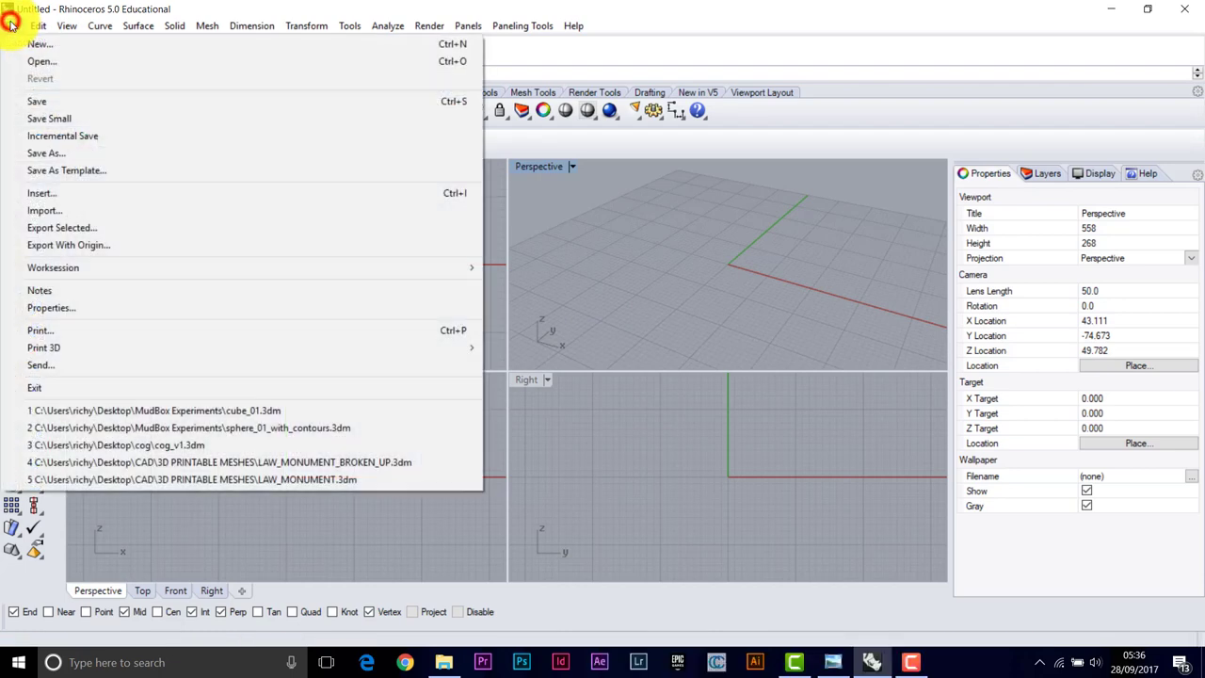
{"action": "left_click", "coordinate": [50, 51]}
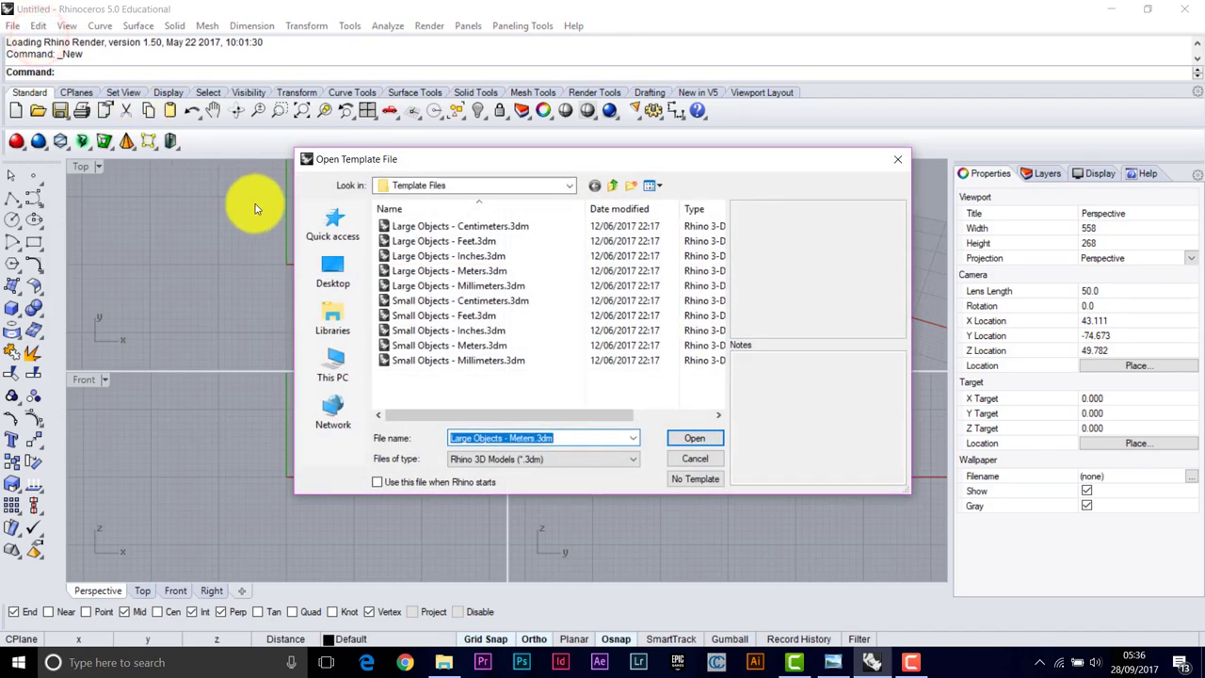
{"action": "left_click", "coordinate": [473, 362]}
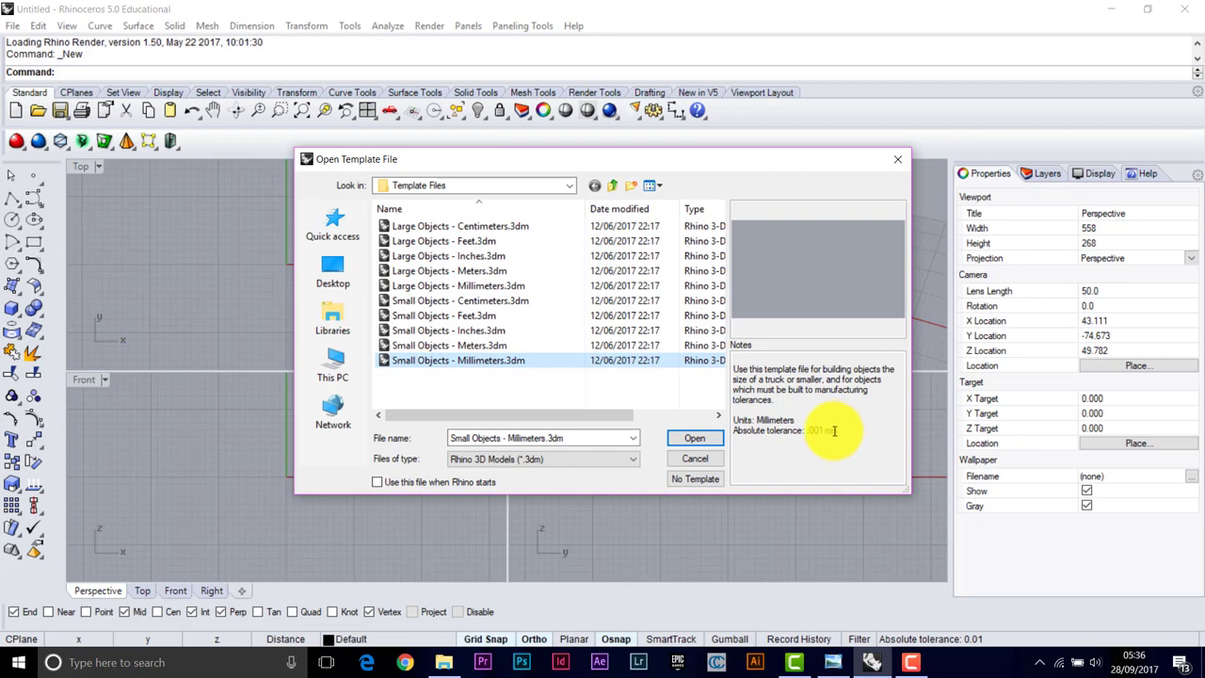
{"action": "left_click", "coordinate": [694, 439]}
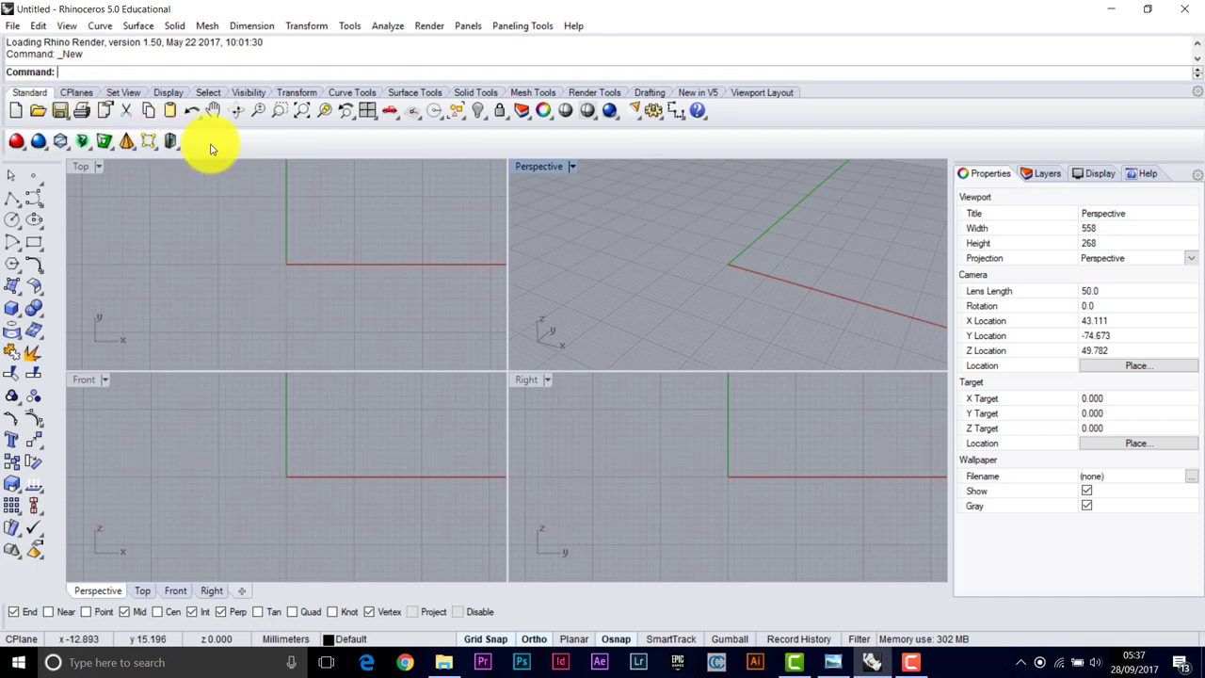
Set the grid to 40 lines, minor lines every 10 mm and 10 mm snap spacing
{"action": "scroll", "coordinate": [739, 279], "scroll_direction": "down", "scroll_amount": 3}
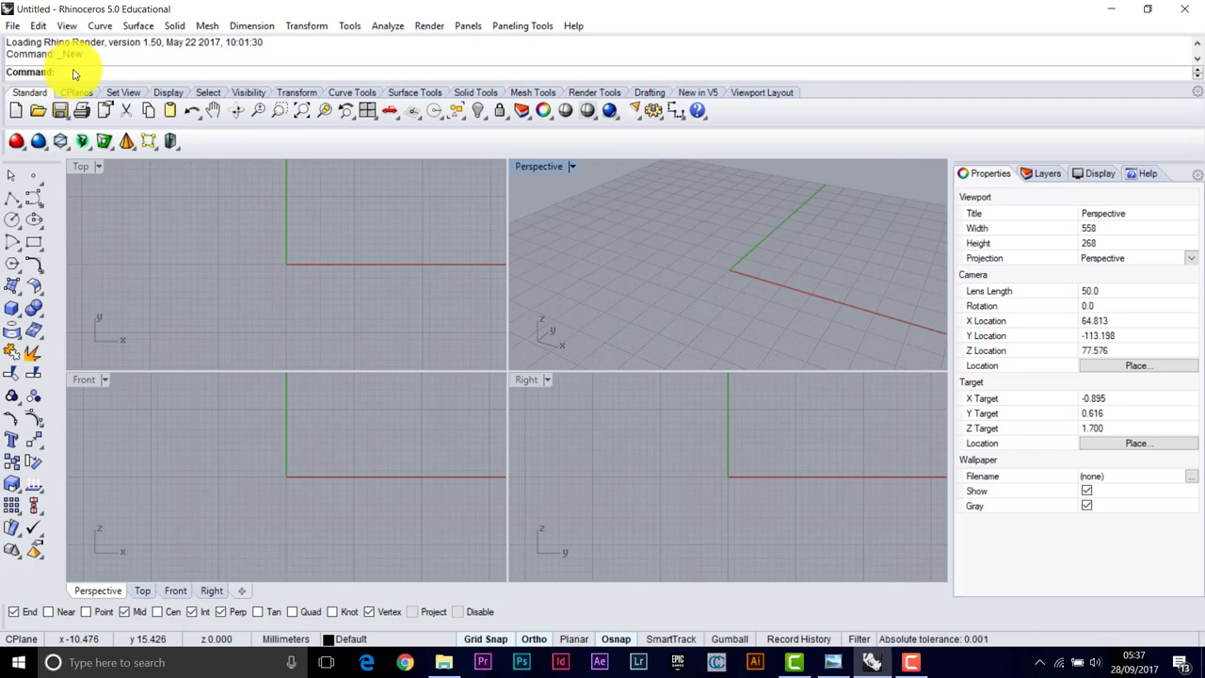
{"action": "key", "text": "Caps_Lock"}
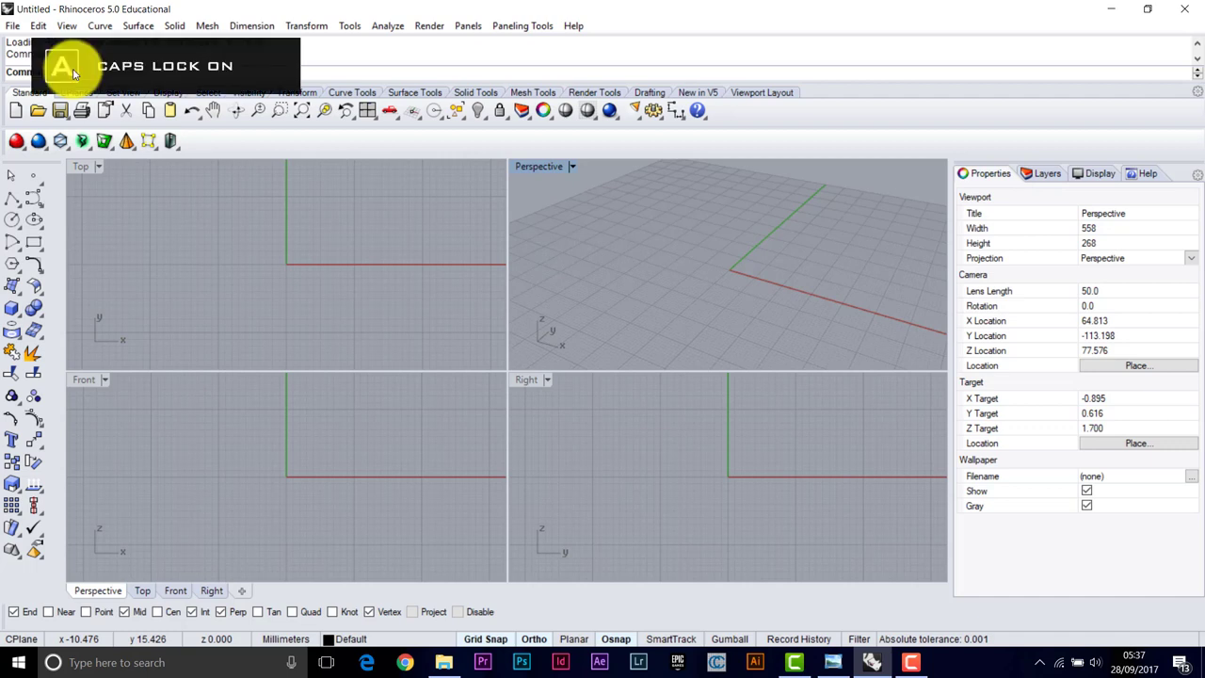
{"action": "type", "text": "UN"}
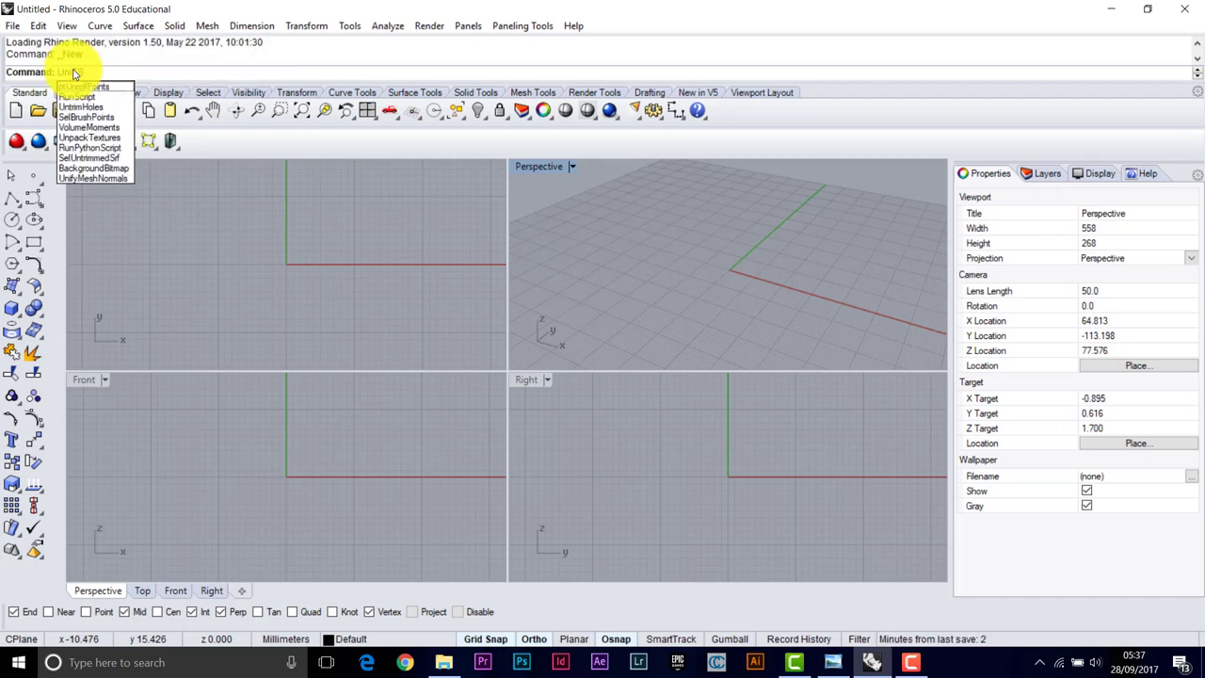
{"action": "type", "text": "iTS"}
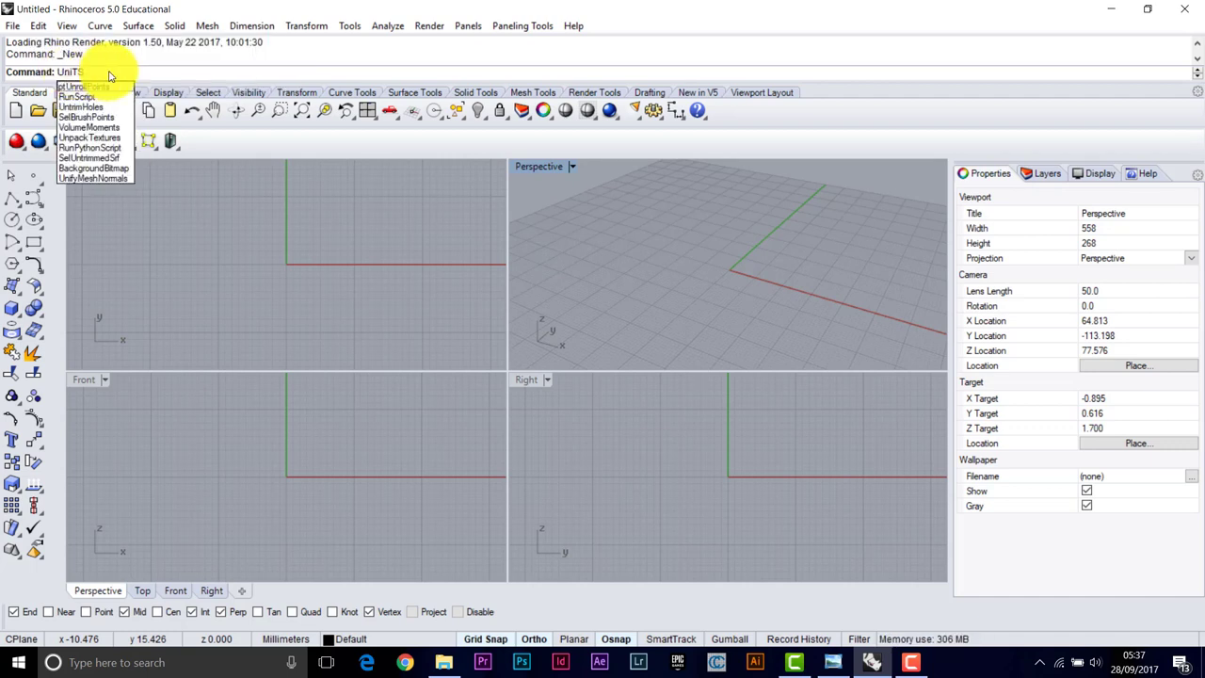
{"action": "key", "text": "Return"}
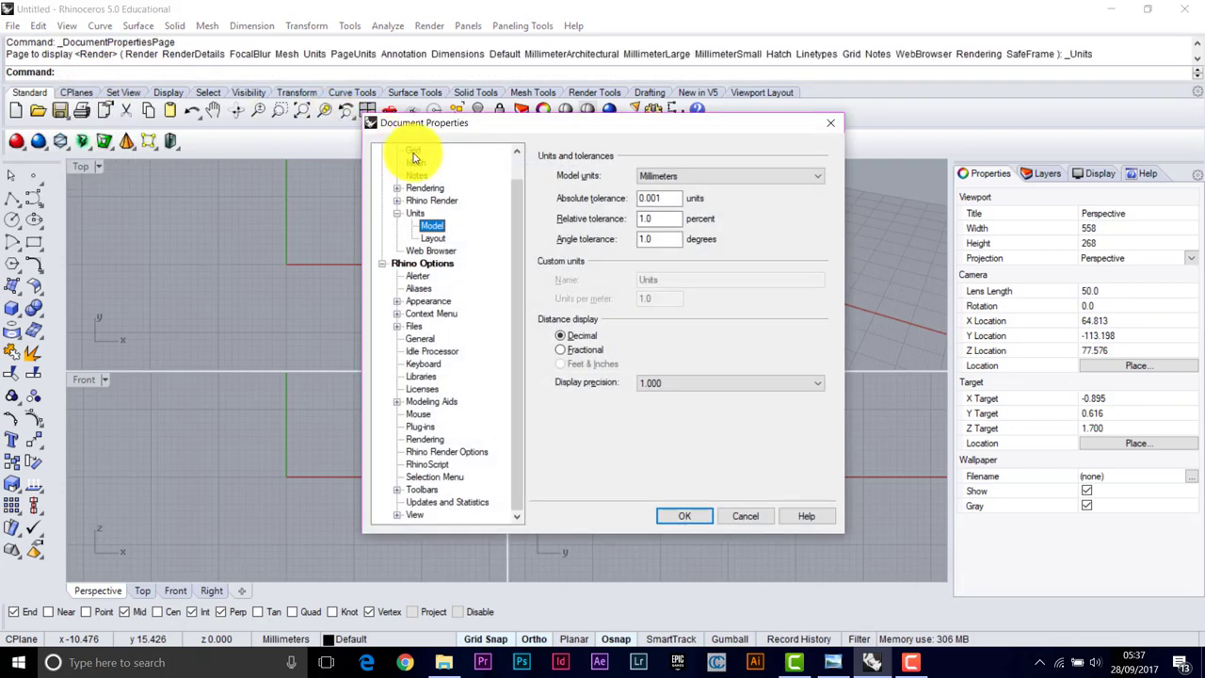
{"action": "left_click", "coordinate": [417, 153]}
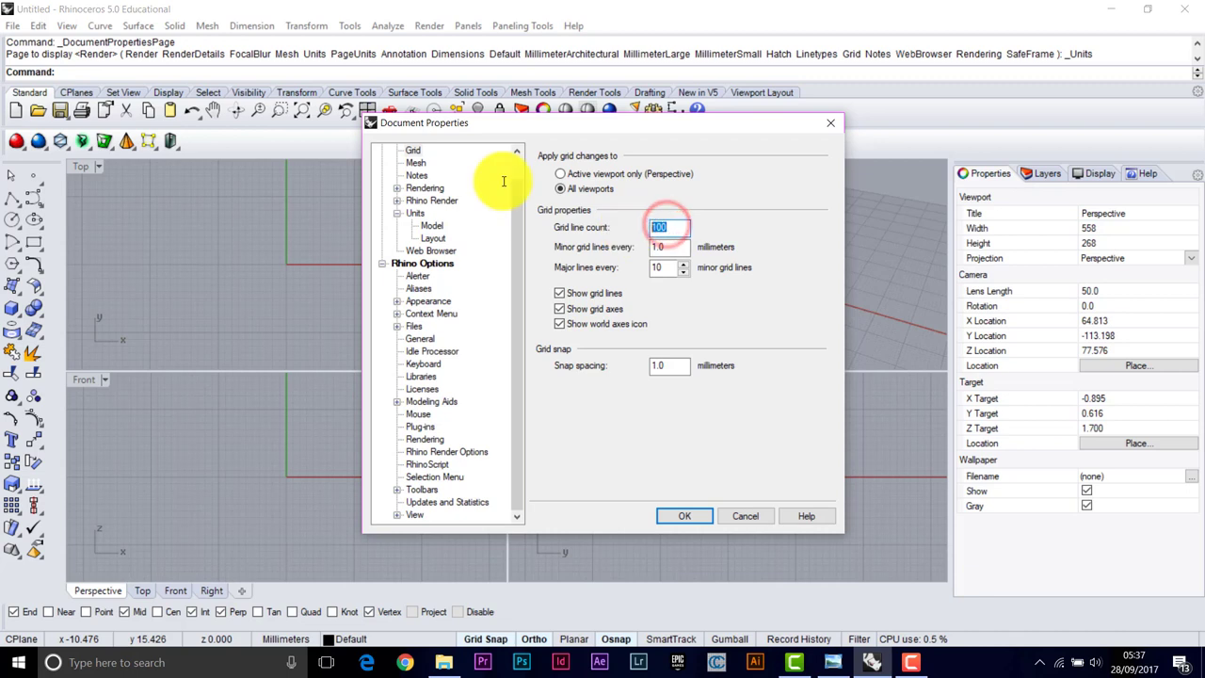
{"action": "type", "text": "40"}
{"action": "left_click", "coordinate": [669, 248]}
{"action": "type", "text": "10"}
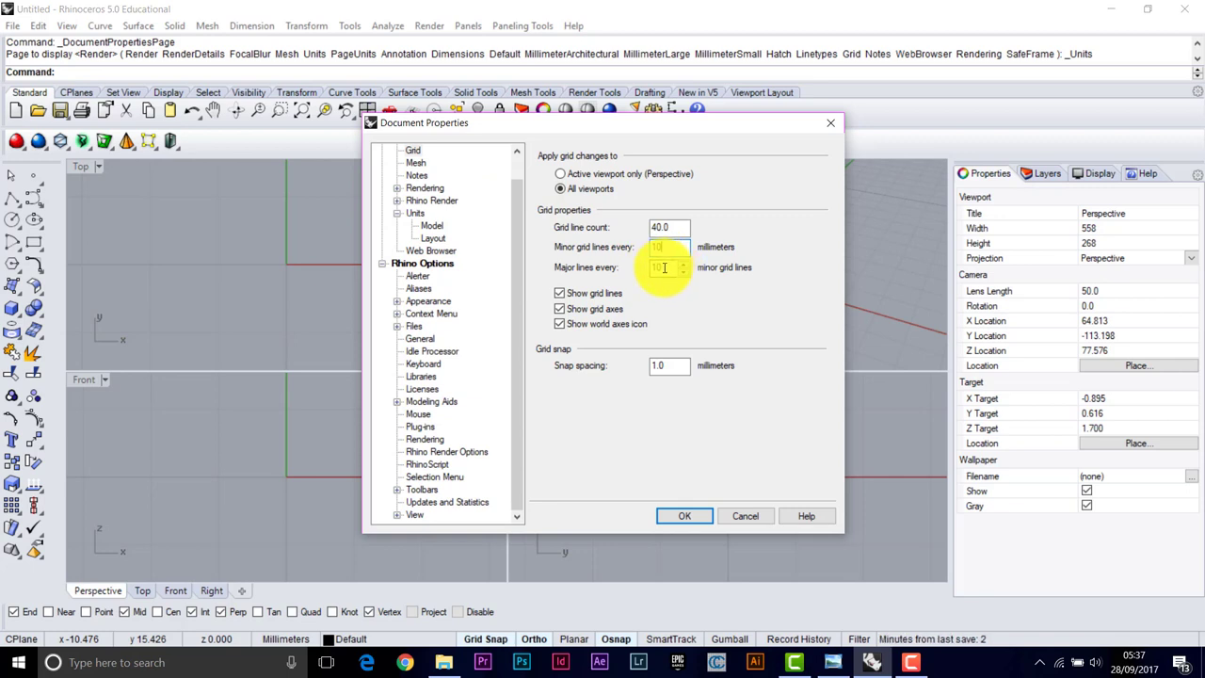
{"action": "double_click", "coordinate": [666, 365]}
{"action": "type", "text": "10"}
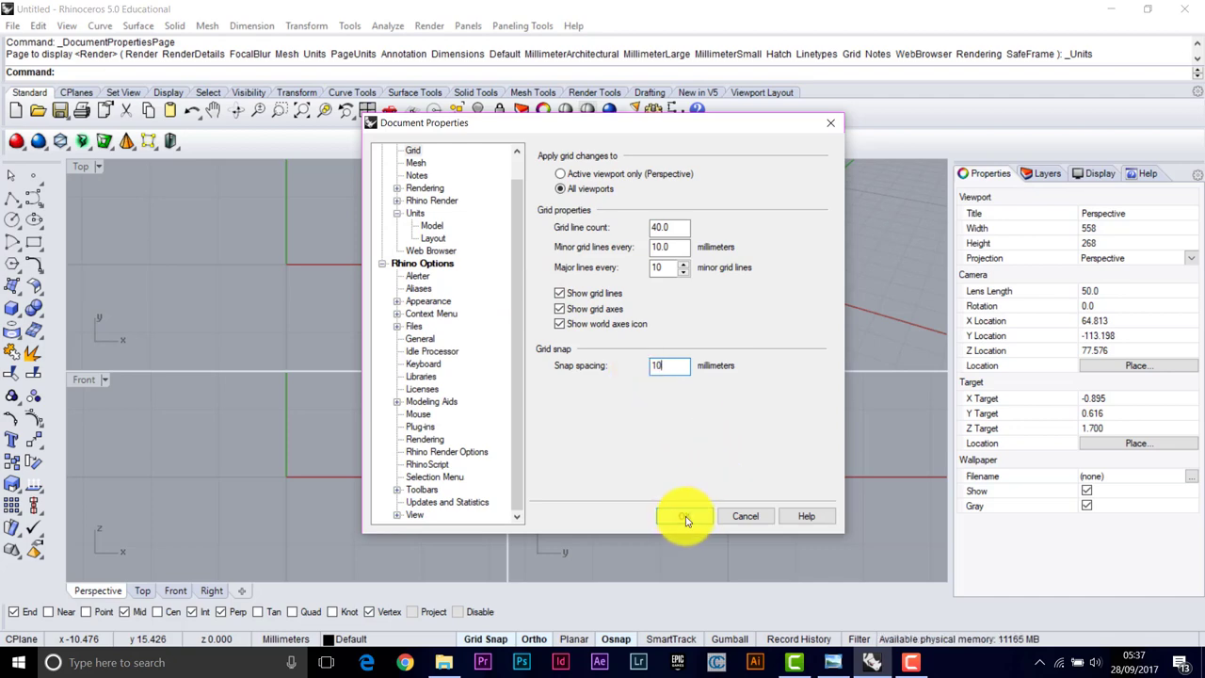
Apply the grid settings, then maximize the Top view with the origin at lower left
{"action": "left_click", "coordinate": [685, 517]}
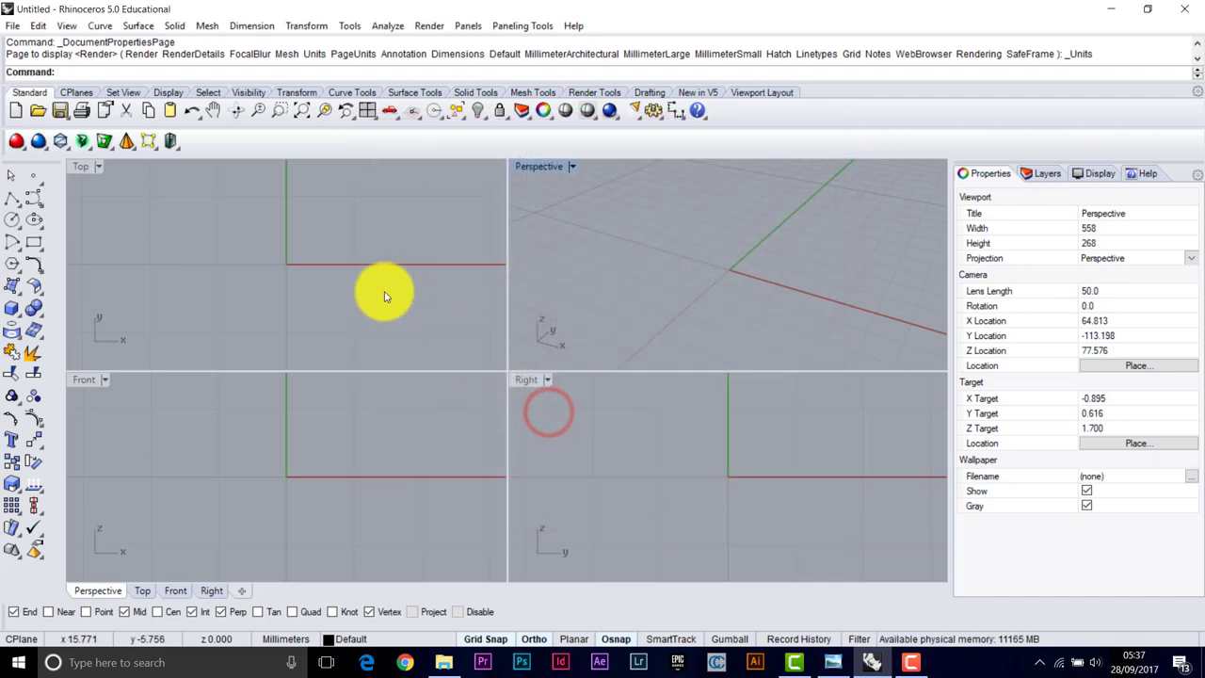
{"action": "double_click", "coordinate": [80, 170]}
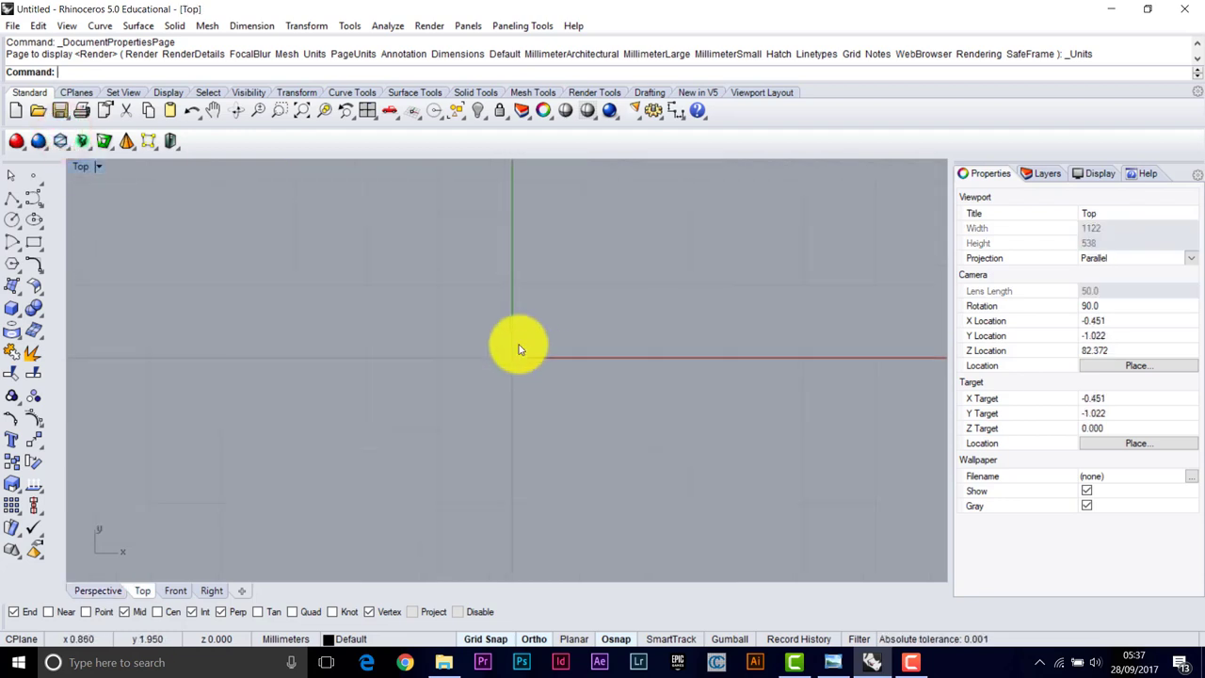
{"action": "right_click_drag", "start_coordinate": [519, 349], "coordinate": [398, 517]}
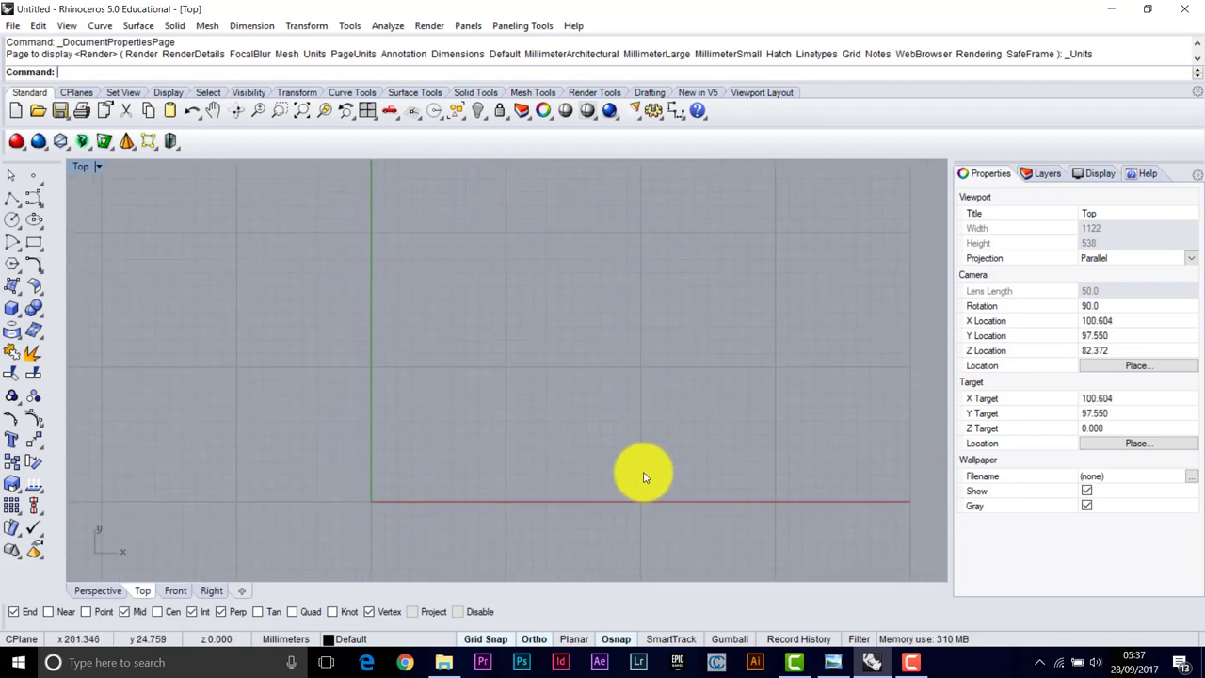
{"action": "mouse_move", "coordinate": [433, 310]}
{"action": "right_mouse_down"}
{"action": "mouse_move", "coordinate": [568, 377]}
{"action": "mouse_move", "coordinate": [453, 302]}
{"action": "right_mouse_up"}
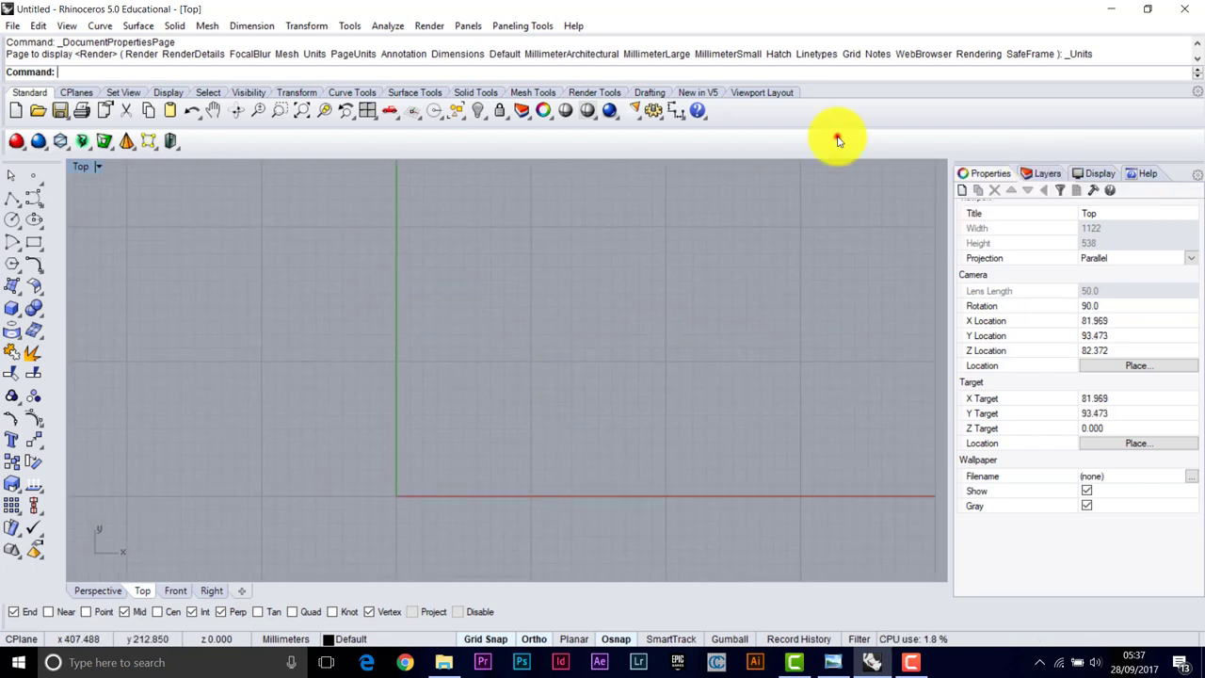
Show the layer list and turn on Osnap with End and Perp snaps
{"action": "left_click", "coordinate": [1043, 175]}
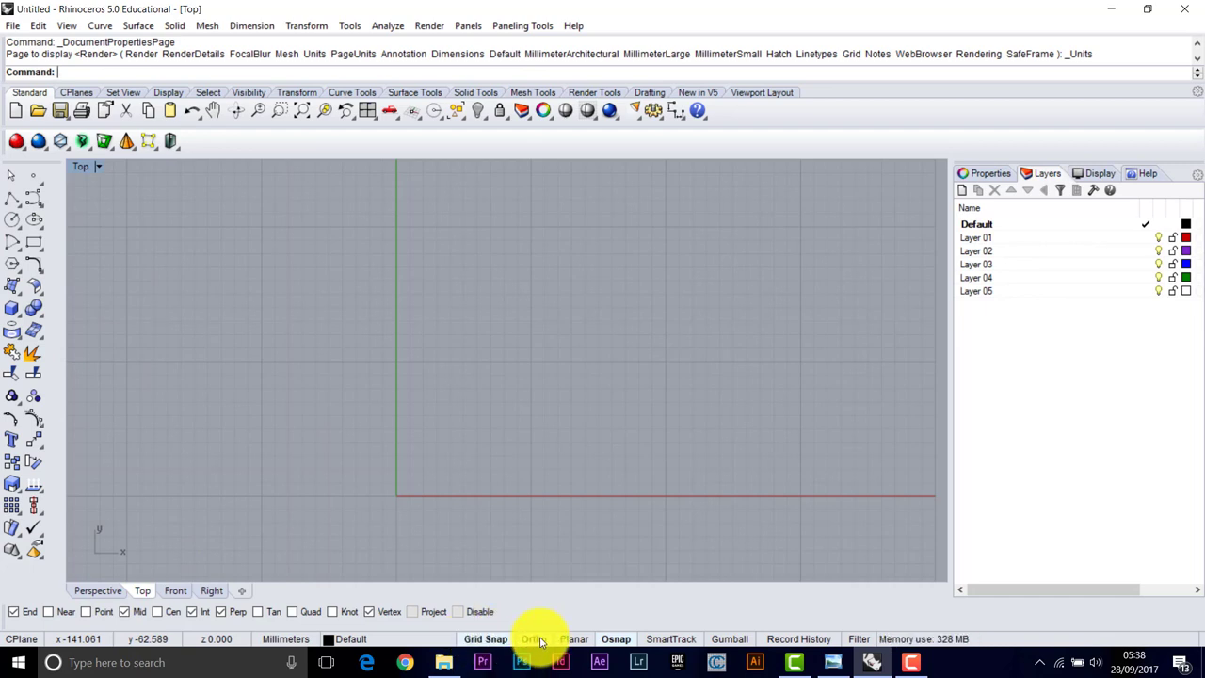
{"action": "left_click", "coordinate": [618, 639]}
{"action": "left_click", "coordinate": [12, 614]}
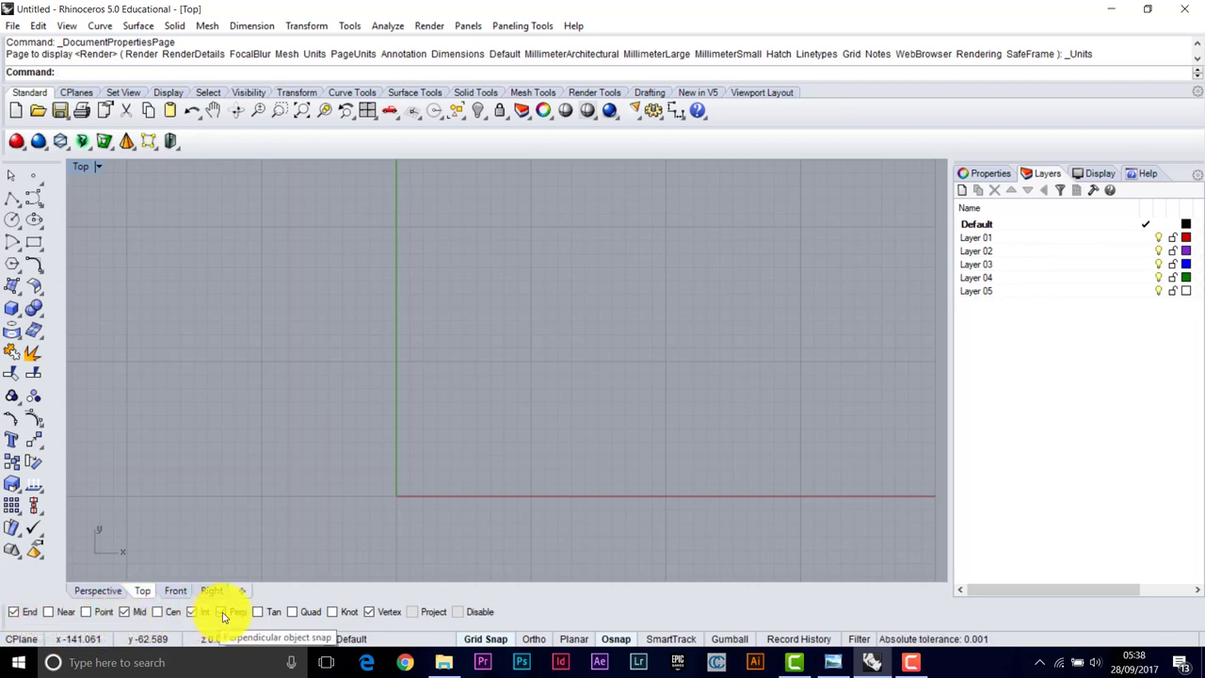
{"action": "left_click", "coordinate": [222, 614]}
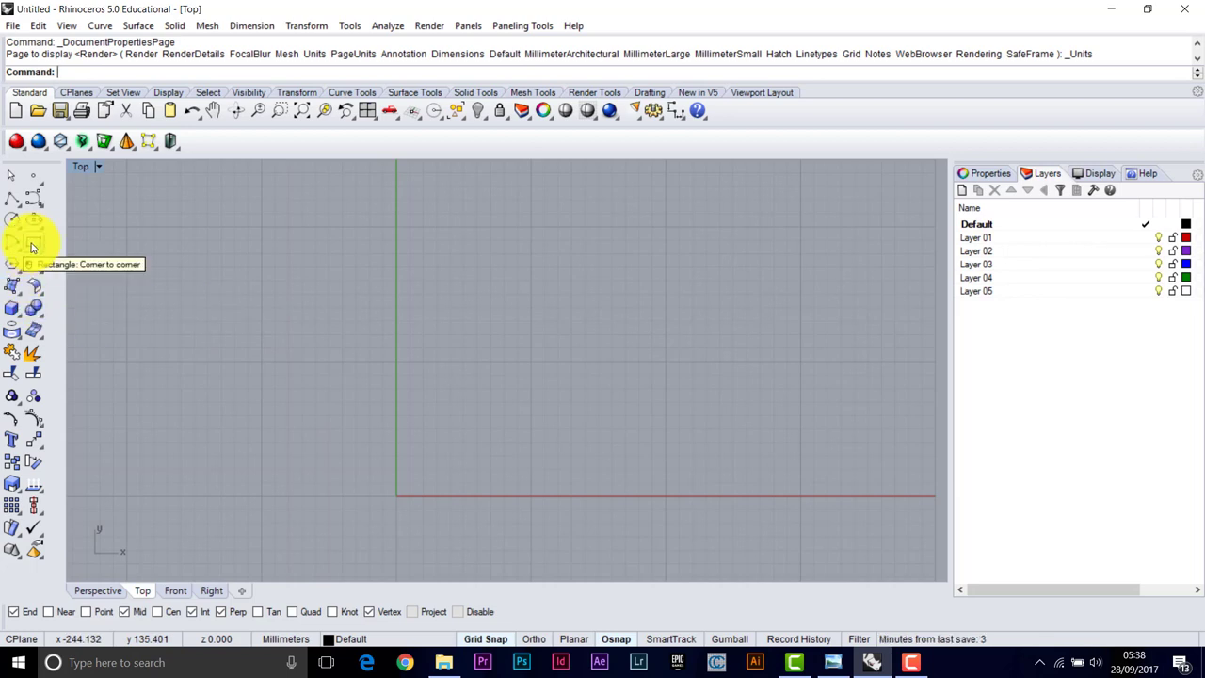
Draw a corner-to-corner rectangle from the origin to 200,200
{"action": "left_click", "coordinate": [33, 247]}
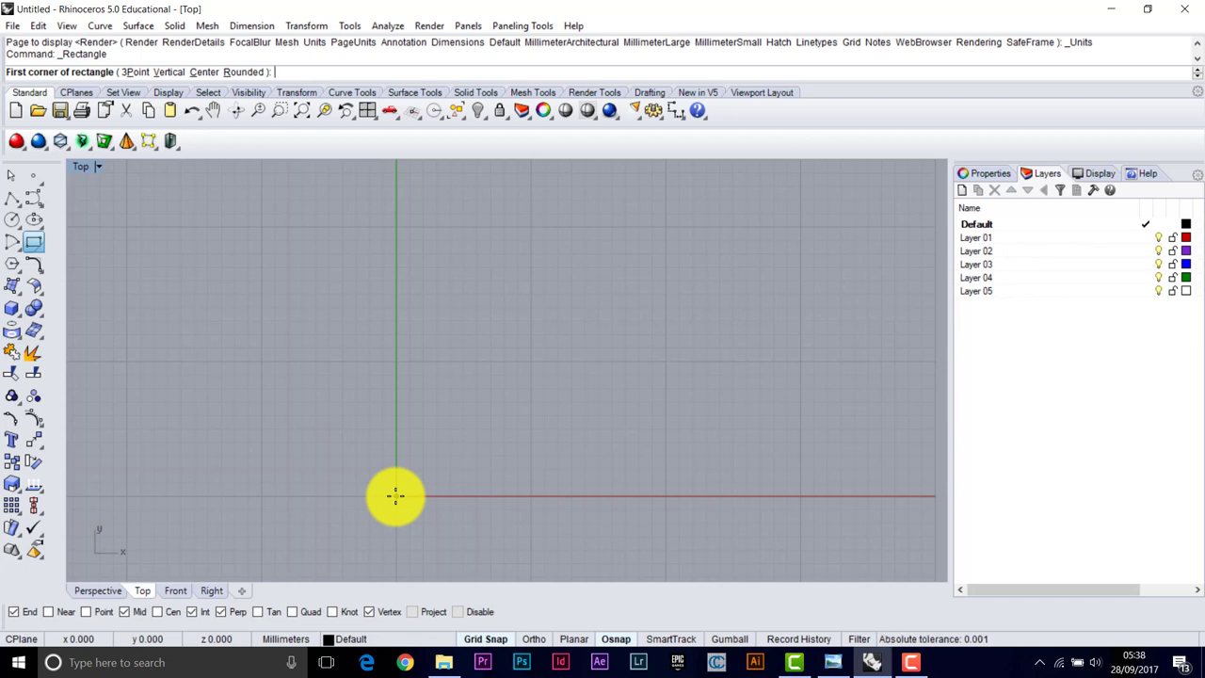
{"action": "left_click", "coordinate": [395, 496]}
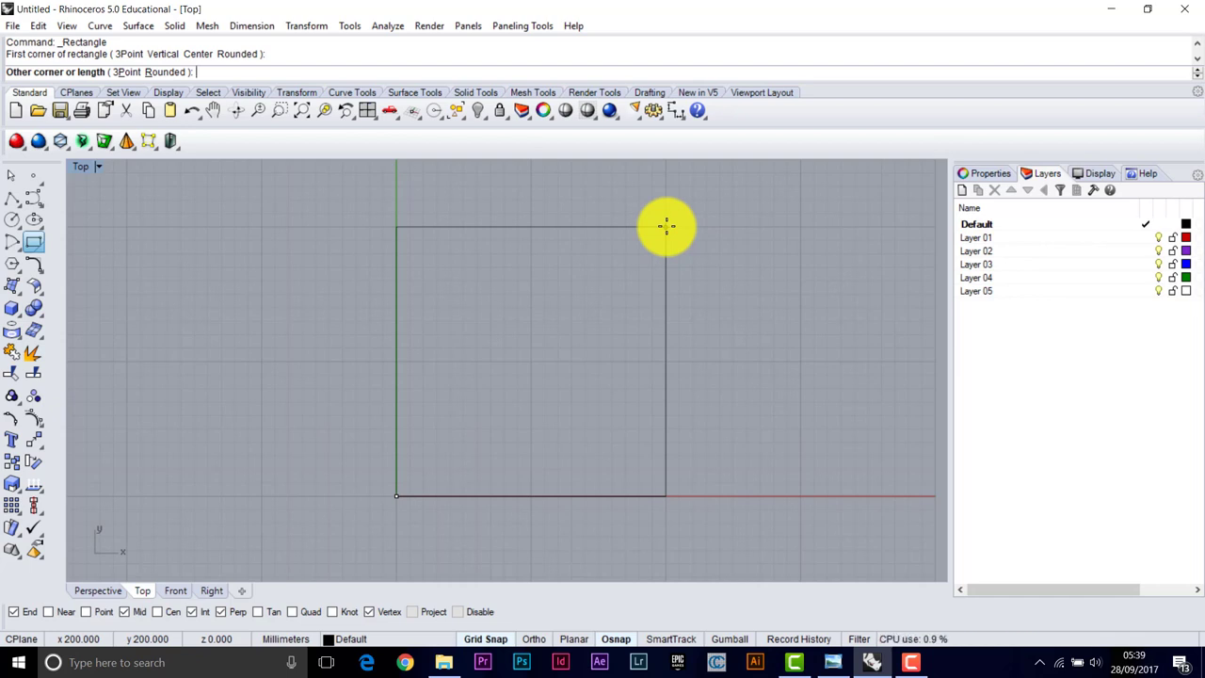
{"action": "left_click", "coordinate": [665, 226]}
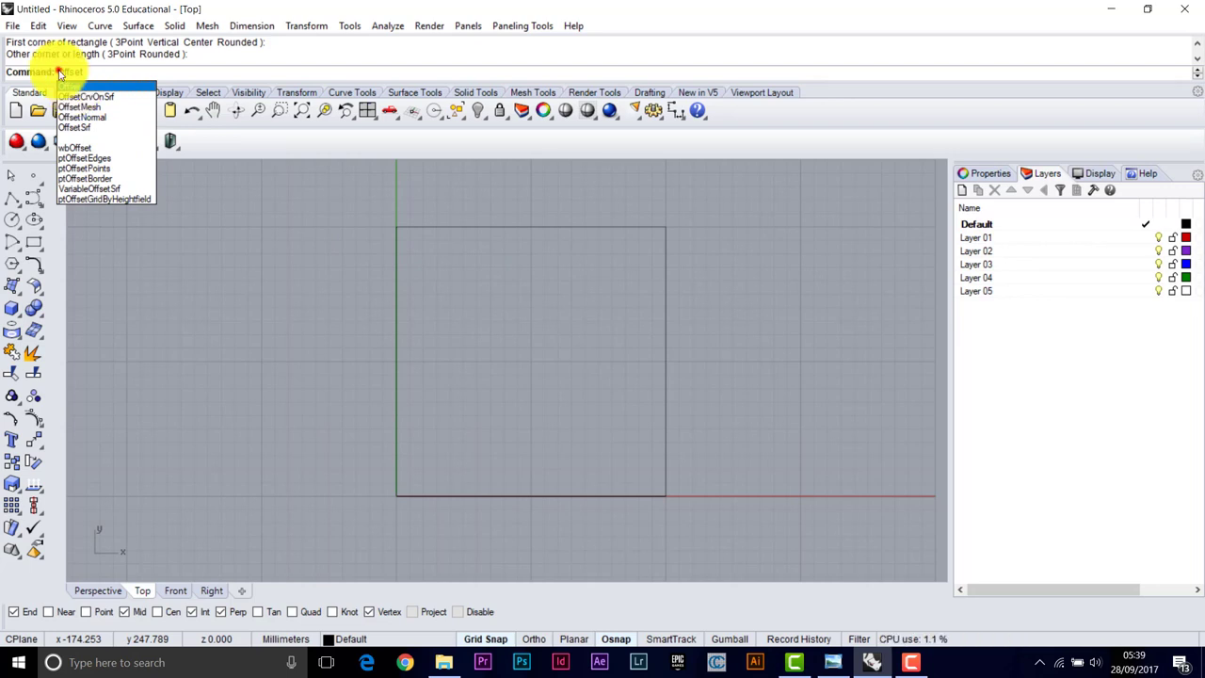
Offset the 200 mm square inward by a distance of 10 mm
{"action": "key", "text": "Return"}
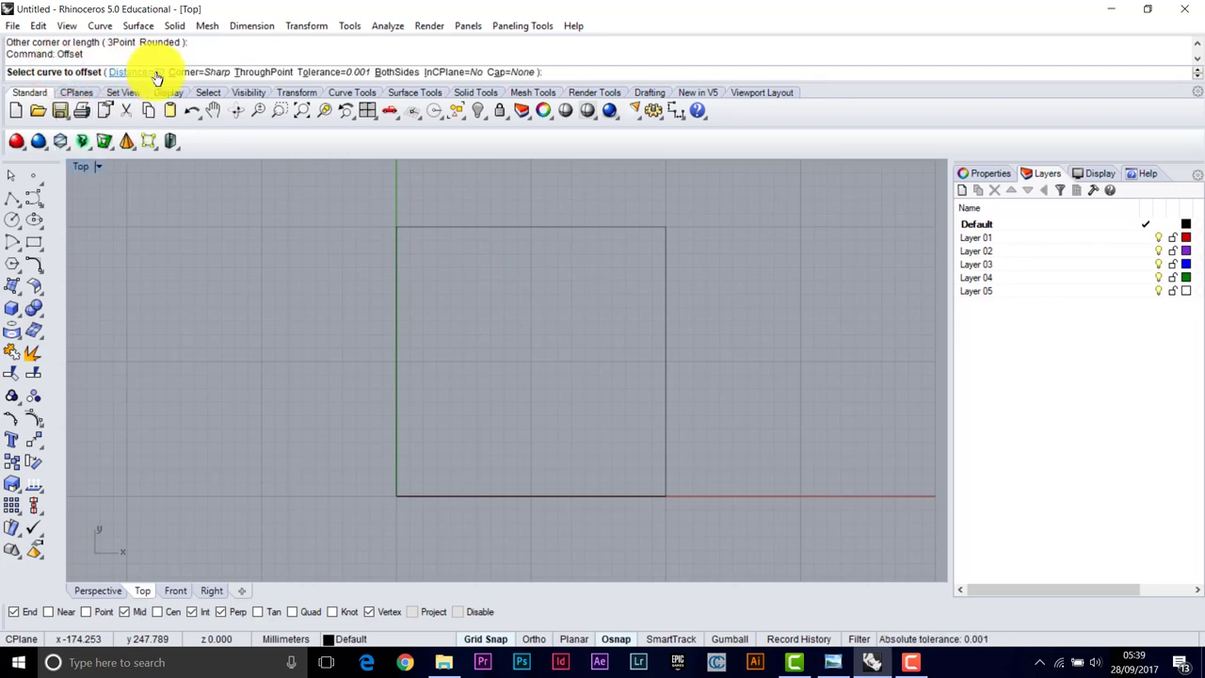
{"action": "left_click", "coordinate": [140, 72]}
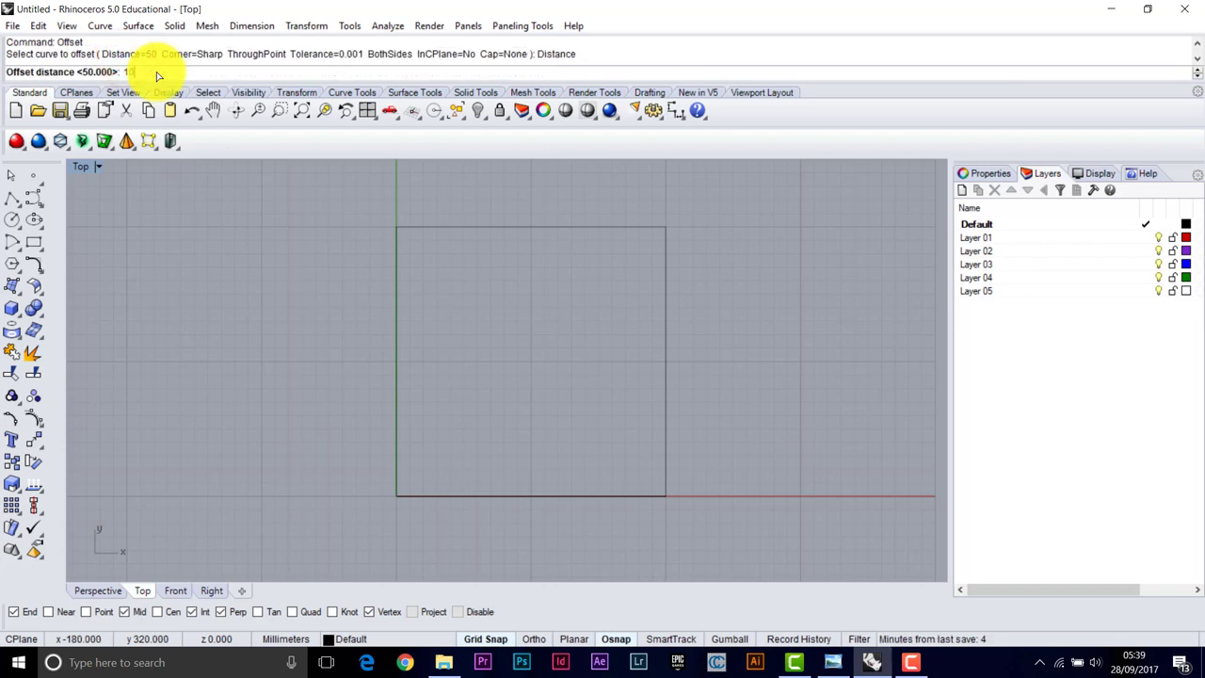
{"action": "type", "text": "10"}
{"action": "key", "text": "Return"}
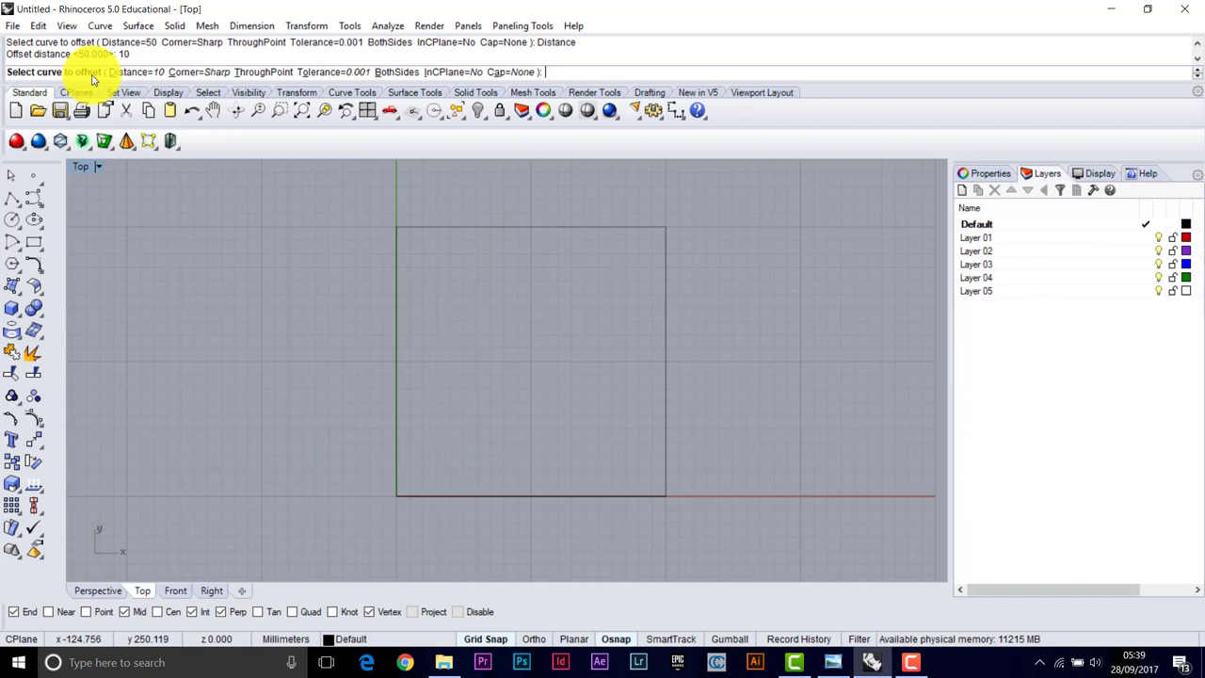
{"action": "left_click", "coordinate": [425, 181]}
{"action": "left_click", "coordinate": [533, 226]}
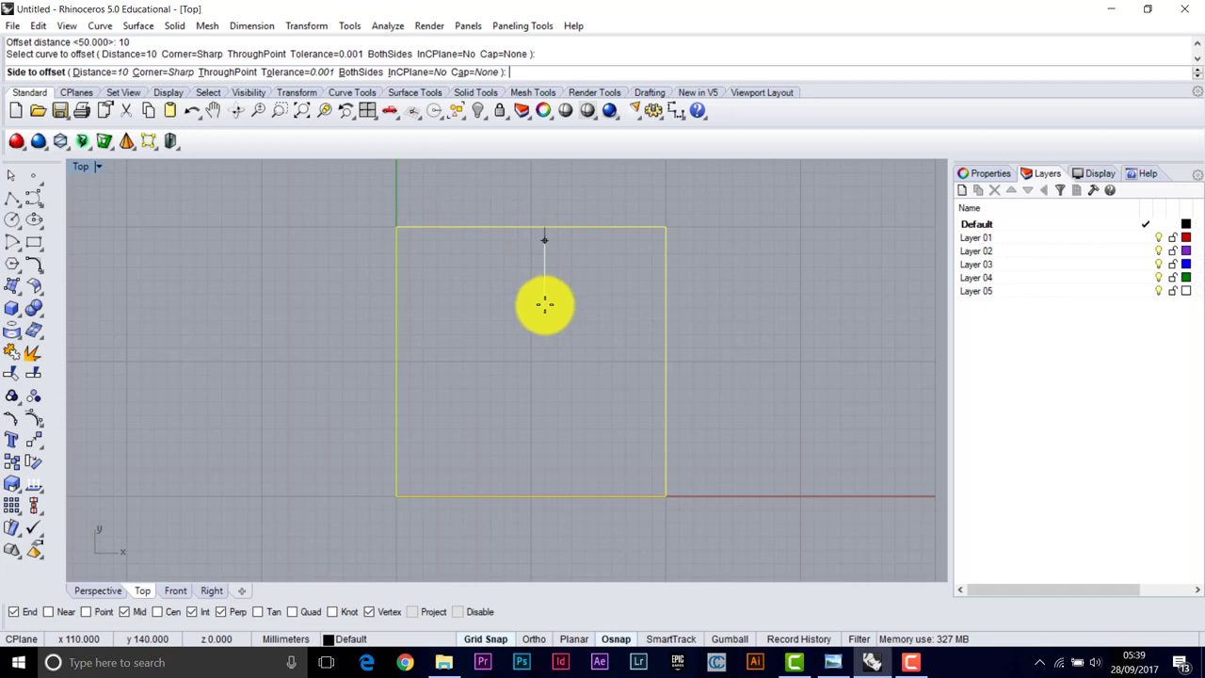
{"action": "left_click", "coordinate": [433, 242]}
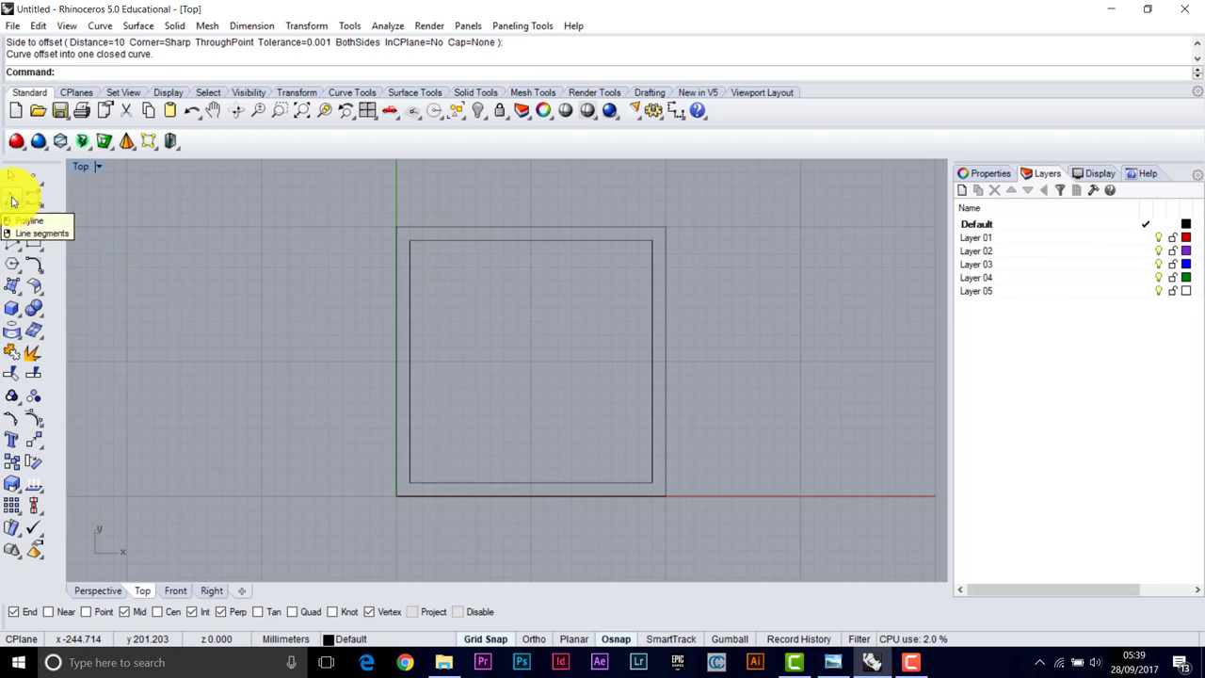
Draw a horizontal line from the outer square's right edge to near its middle, then view the photo
{"action": "right_click", "coordinate": [12, 201]}
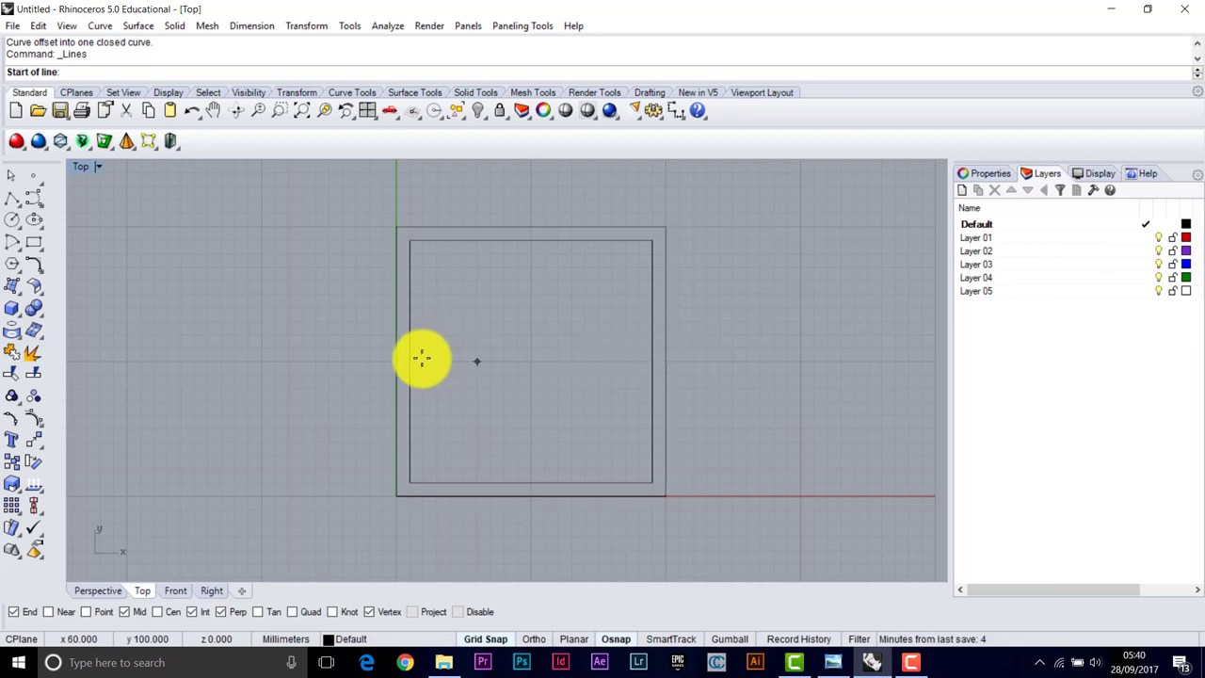
{"action": "left_click", "coordinate": [666, 334]}
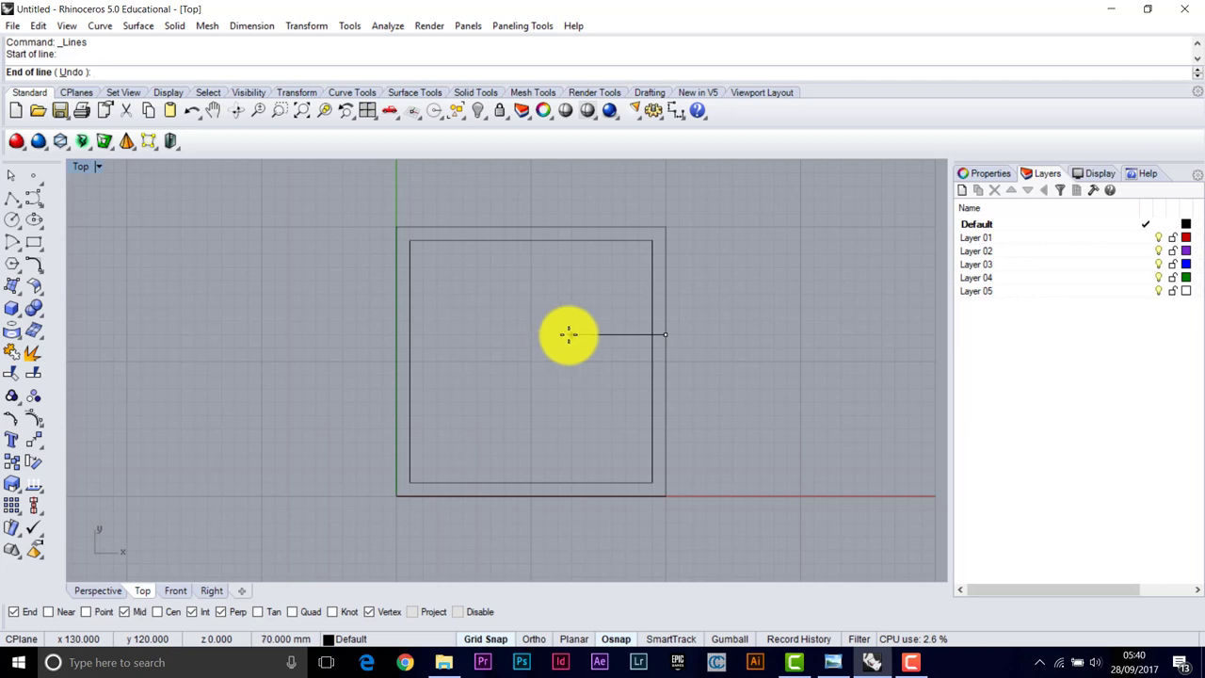
{"action": "left_click", "coordinate": [571, 334]}
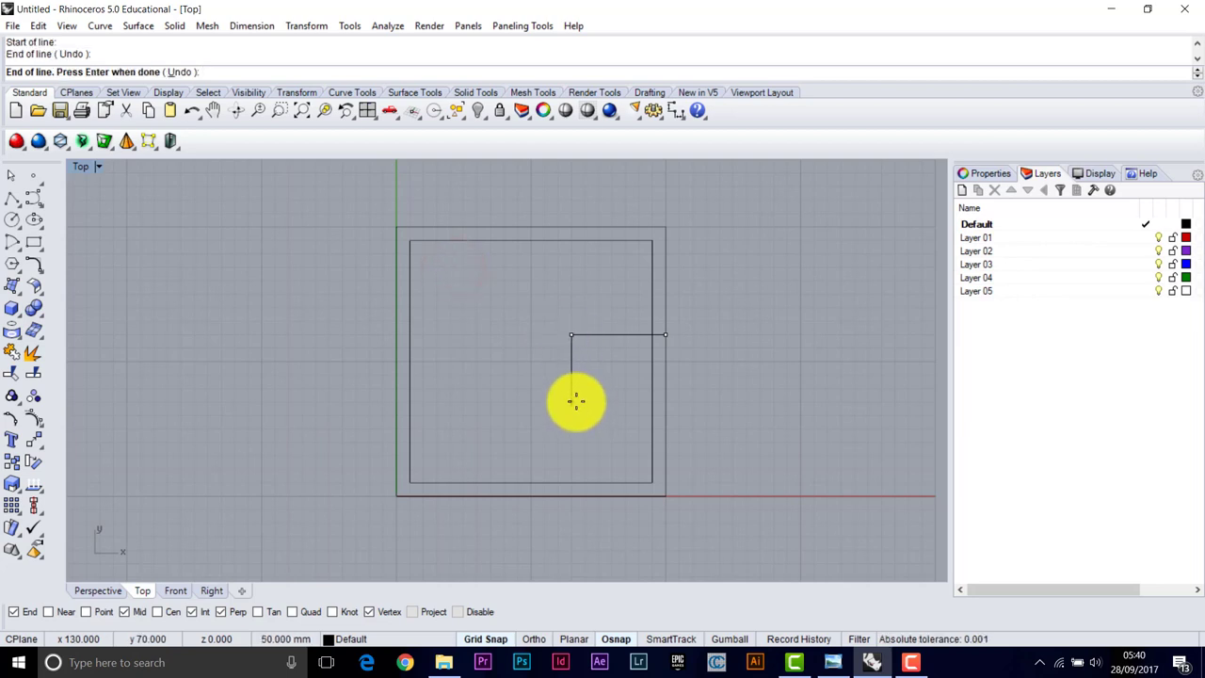
{"action": "key", "text": "Return"}
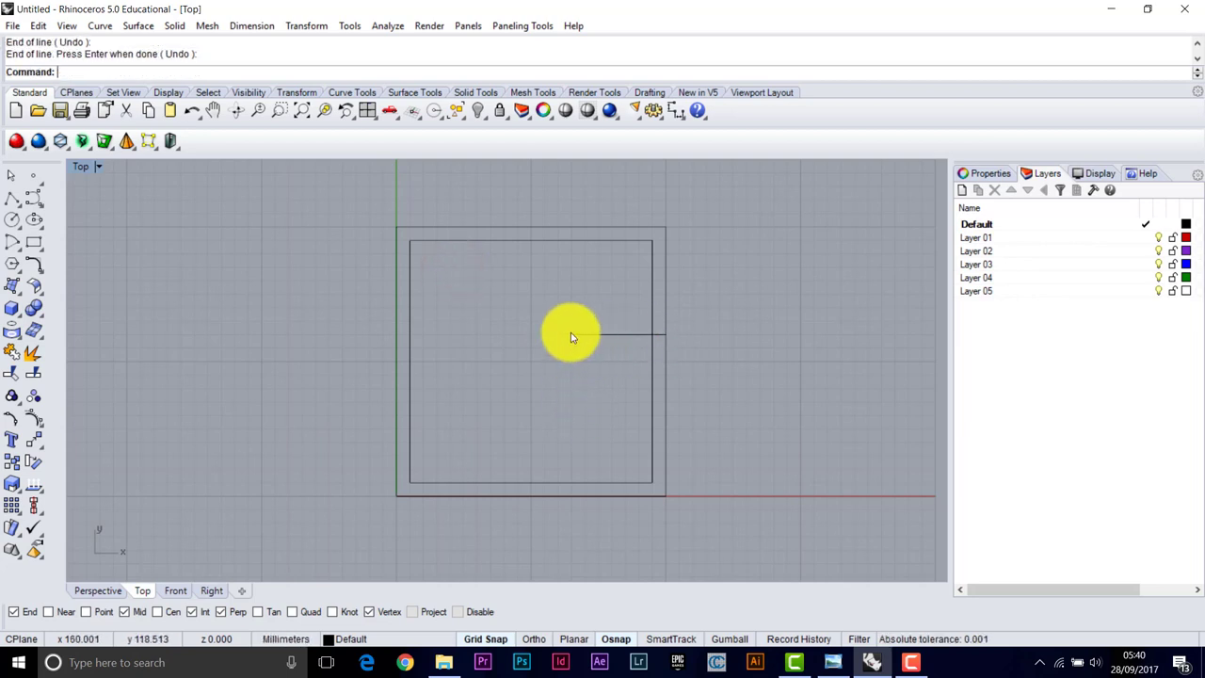
{"action": "left_click", "coordinate": [834, 661]}
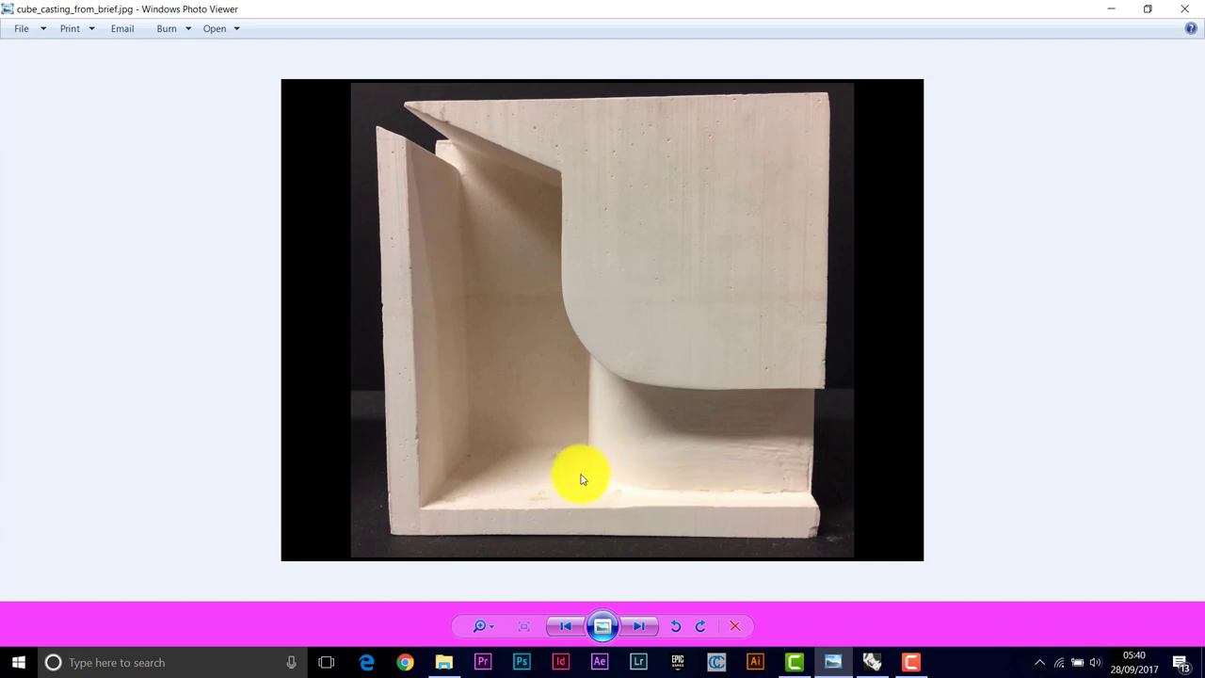
Return from the reference photo to the Rhino model
{"action": "left_click", "coordinate": [871, 664]}
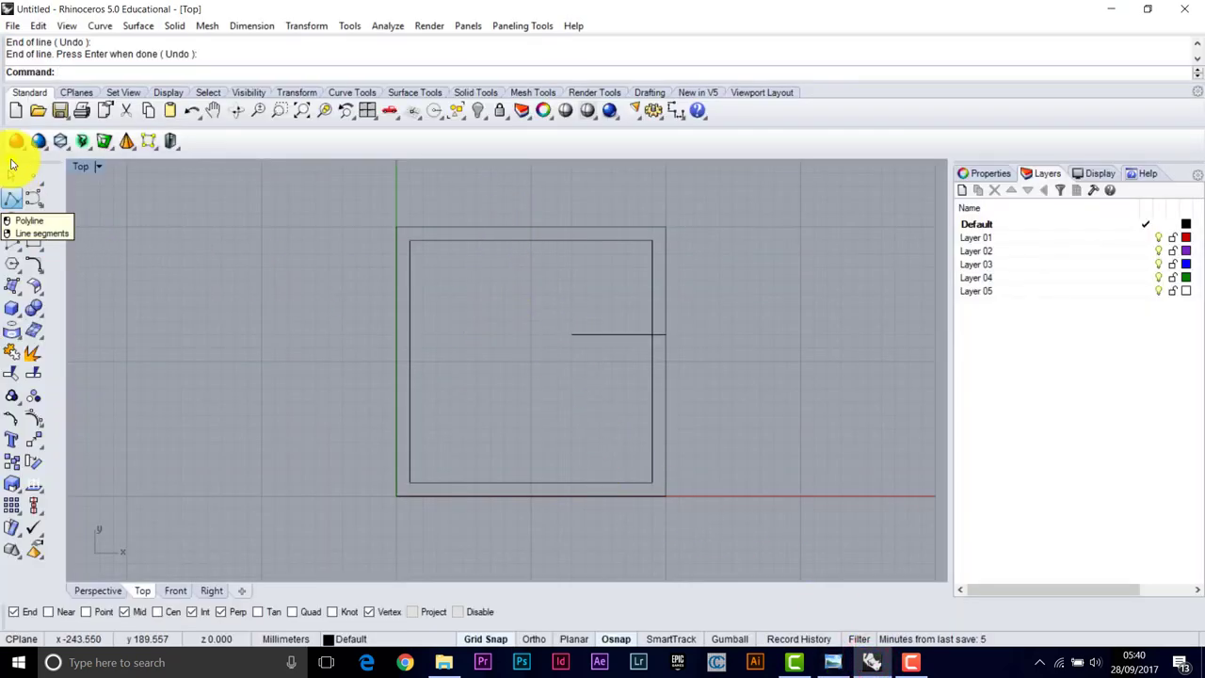
Draw a 50 mm vertical line down from the outer square's top edge at x 80
{"action": "right_click", "coordinate": [14, 198]}
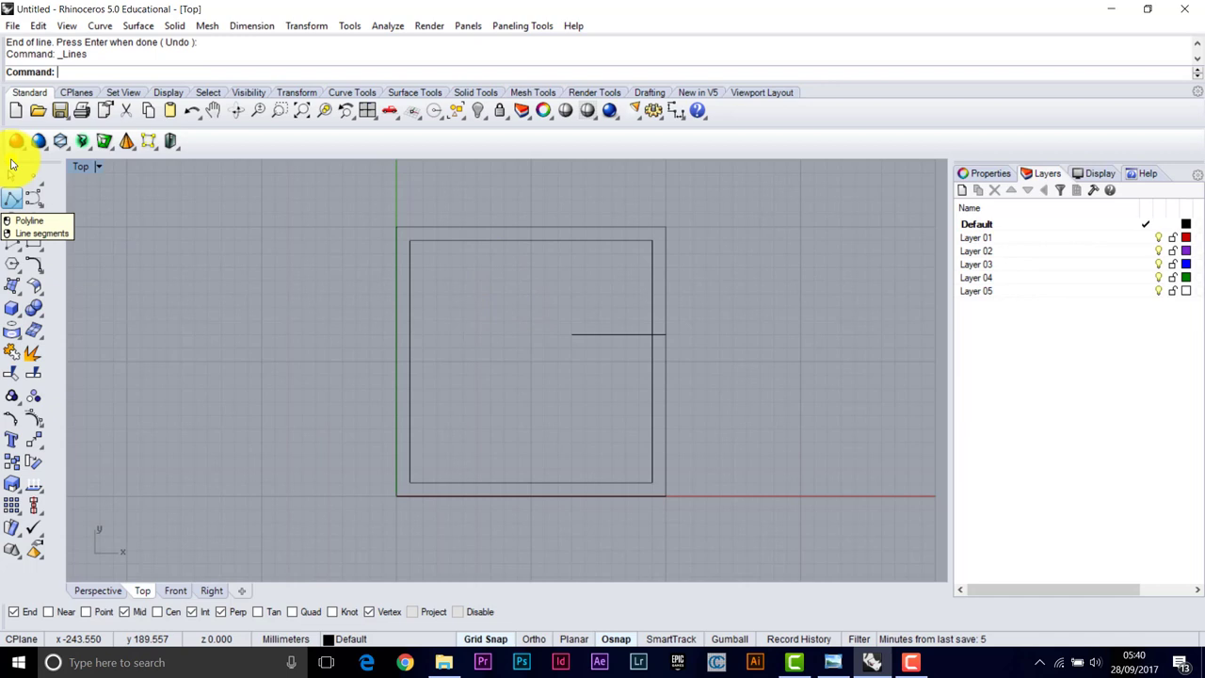
{"action": "left_click", "coordinate": [504, 228]}
{"action": "left_click", "coordinate": [503, 294]}
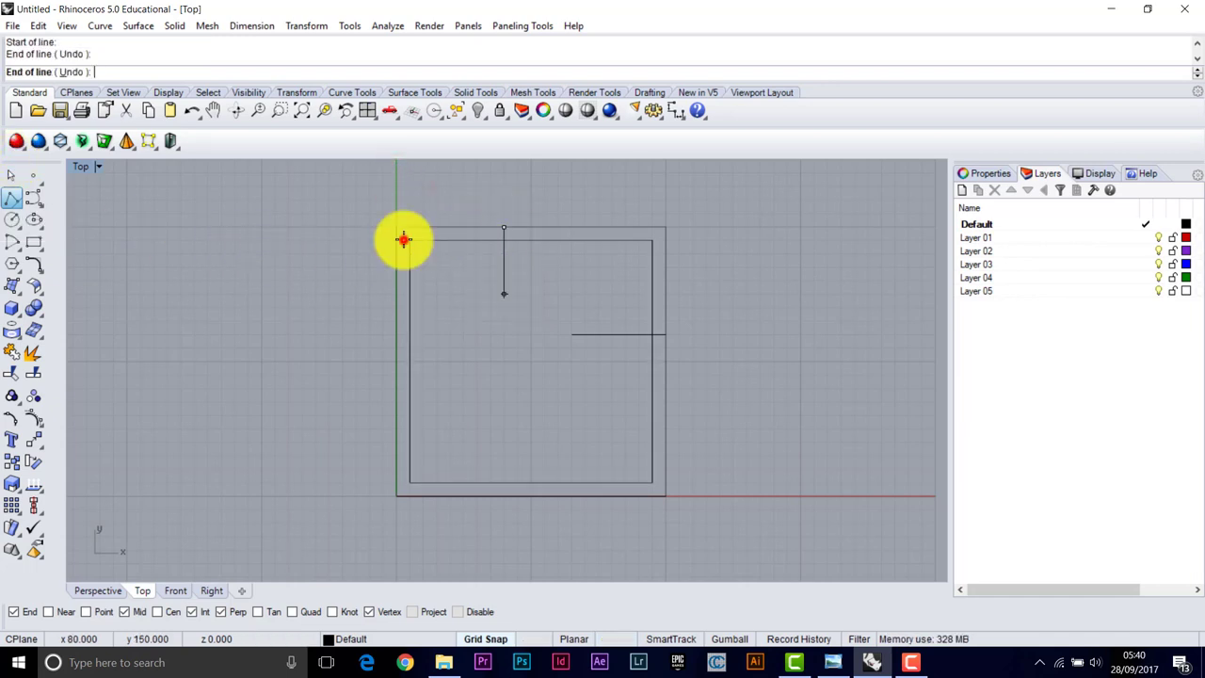
{"action": "right_click", "coordinate": [403, 239]}
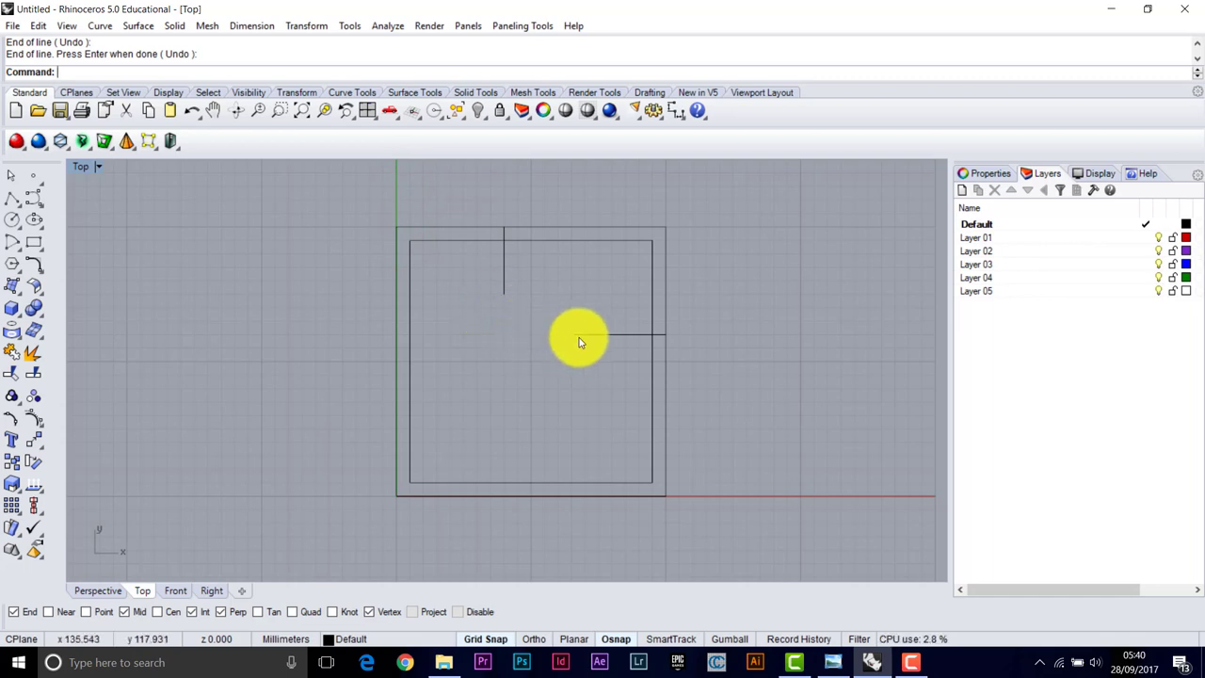
Check the casting photo once more, then return to the Rhino model
{"action": "left_click", "coordinate": [832, 662]}
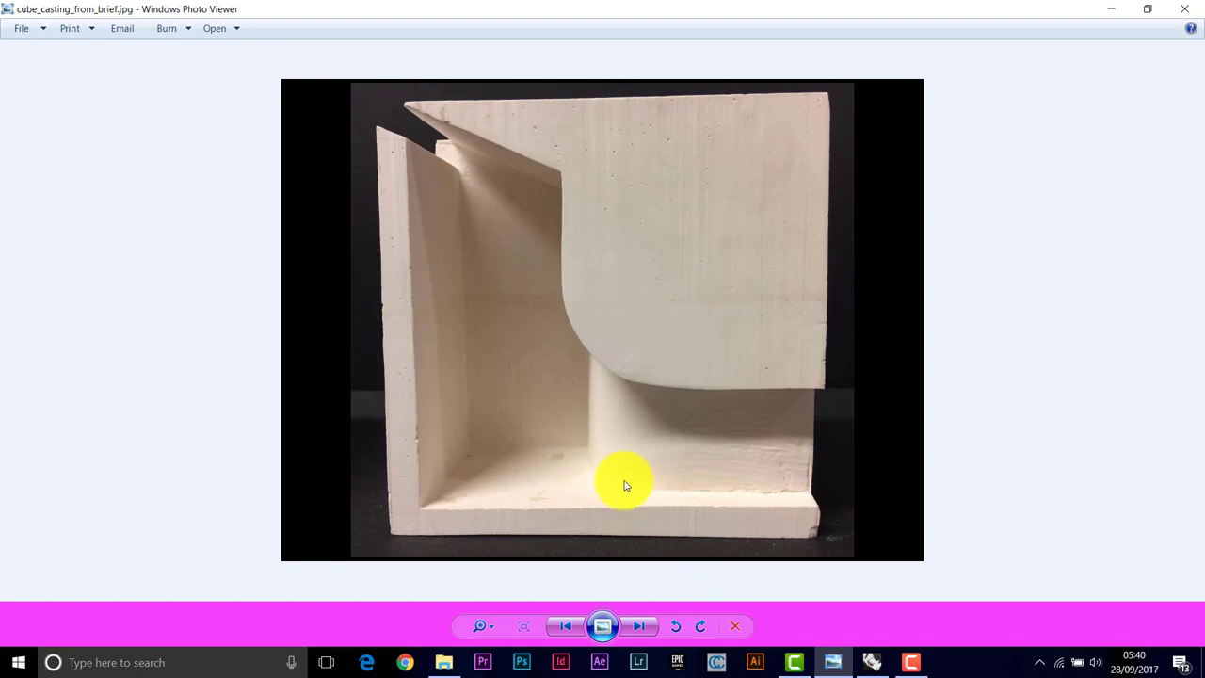
{"action": "left_click", "coordinate": [872, 662]}
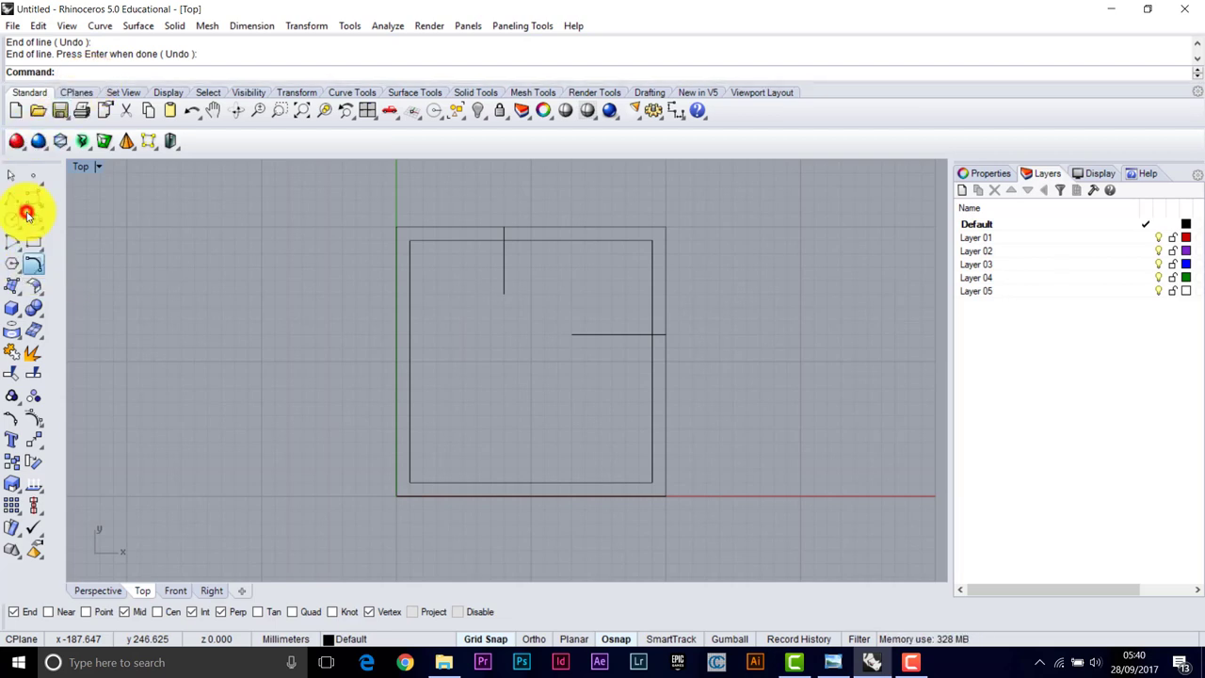
Round the corner between the vertical and horizontal lines with a 40 mm fillet
{"action": "left_click", "coordinate": [34, 269]}
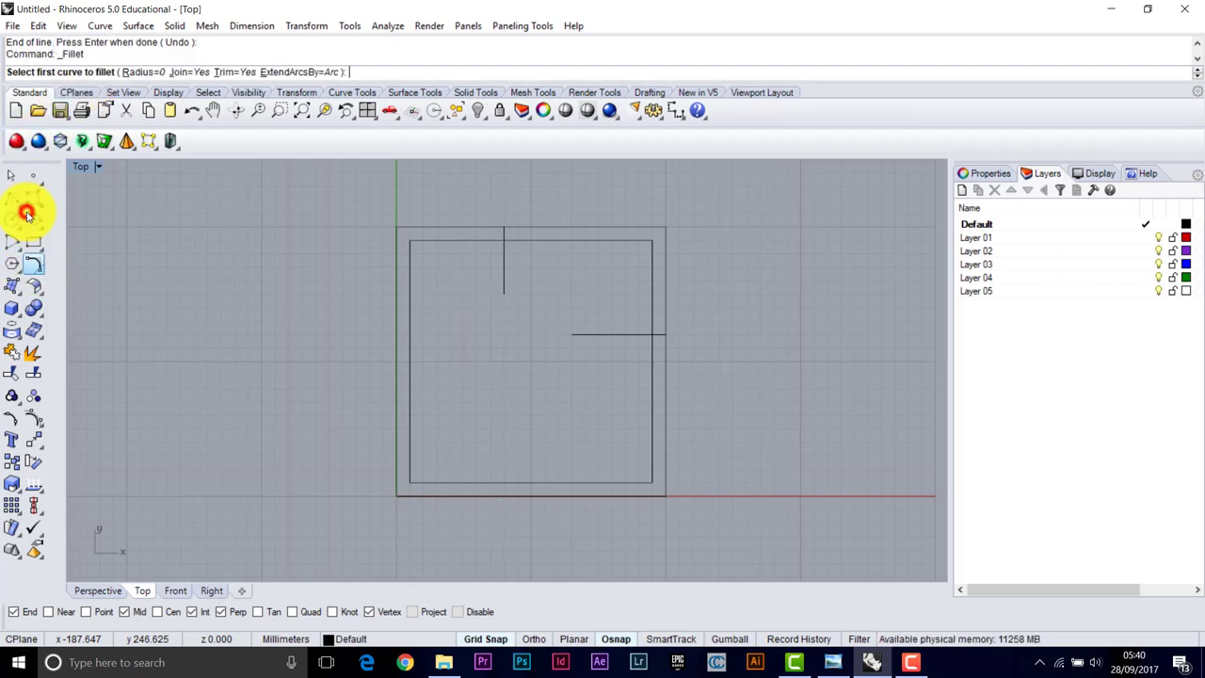
{"action": "left_click", "coordinate": [141, 72]}
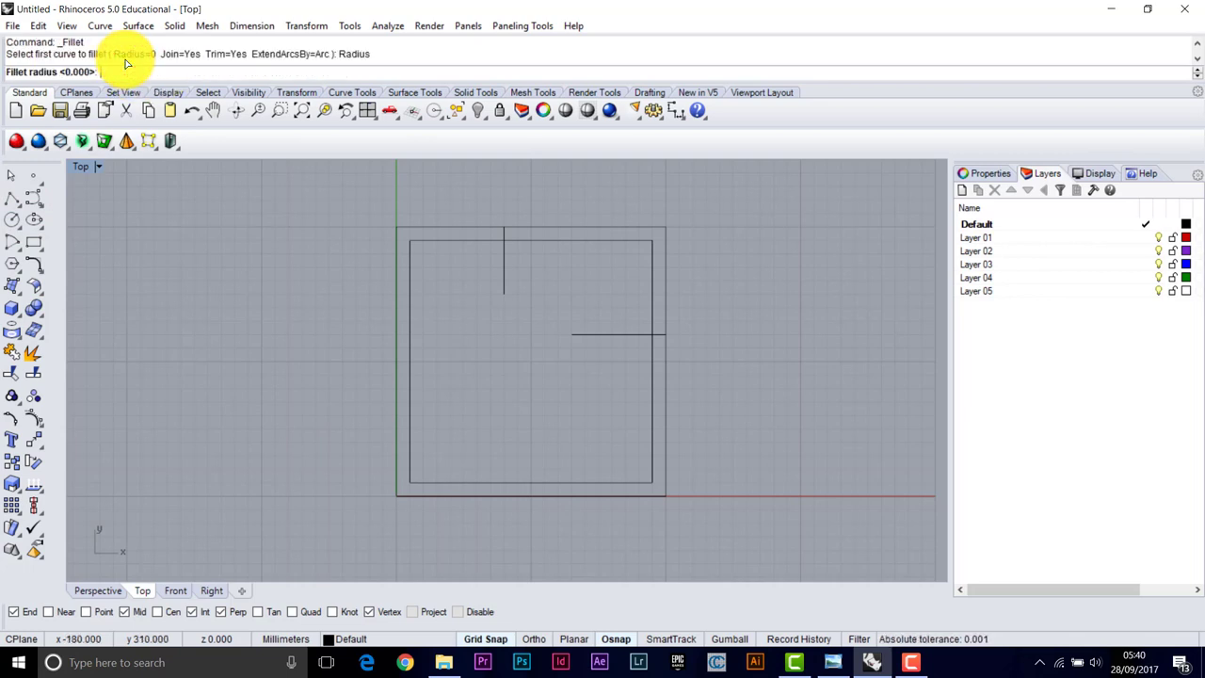
{"action": "key", "text": "Return"}
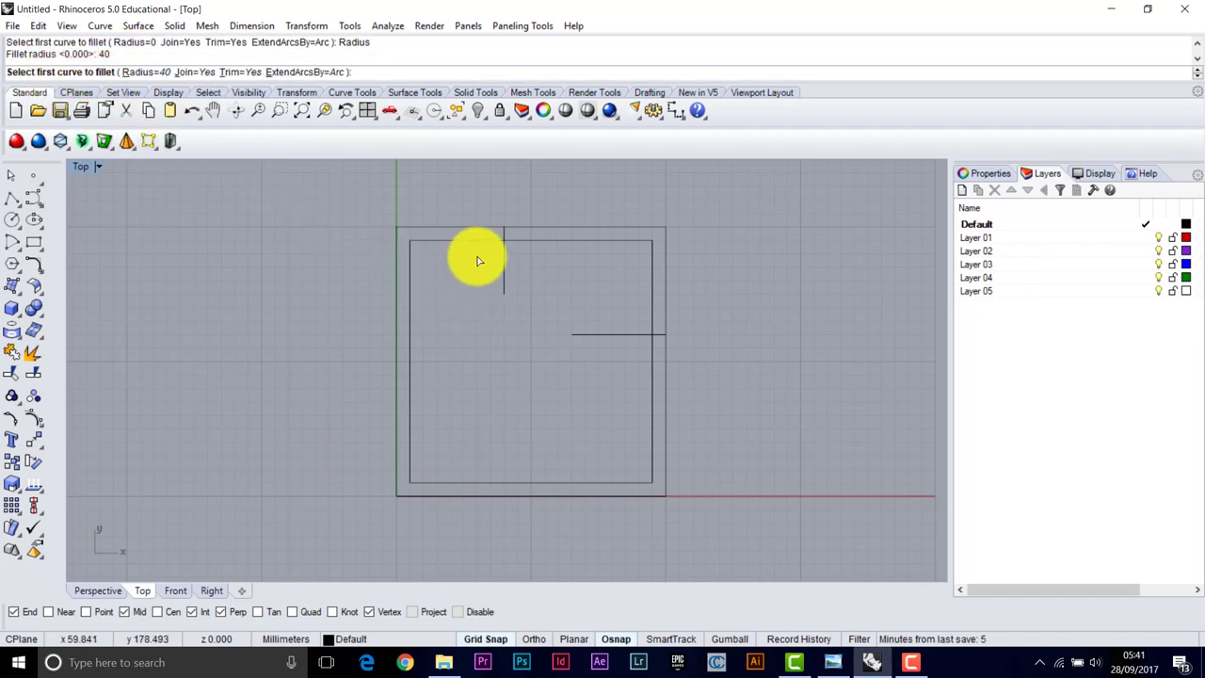
{"action": "left_click", "coordinate": [404, 211]}
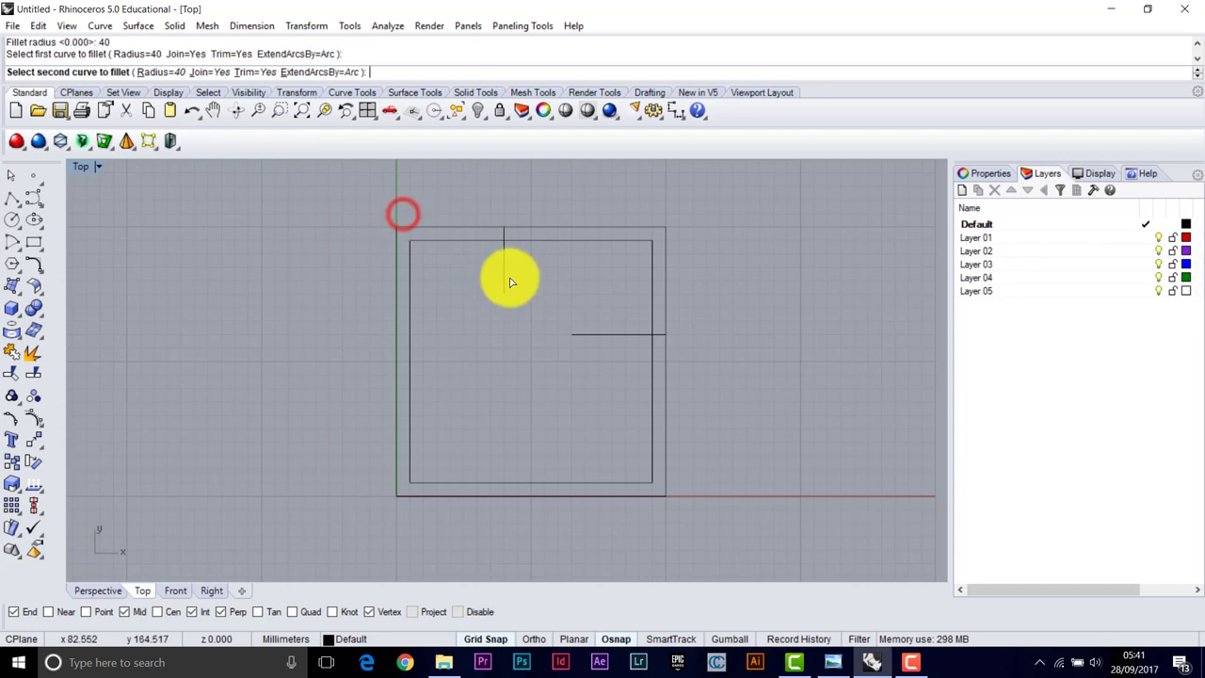
{"action": "left_click", "coordinate": [591, 334]}
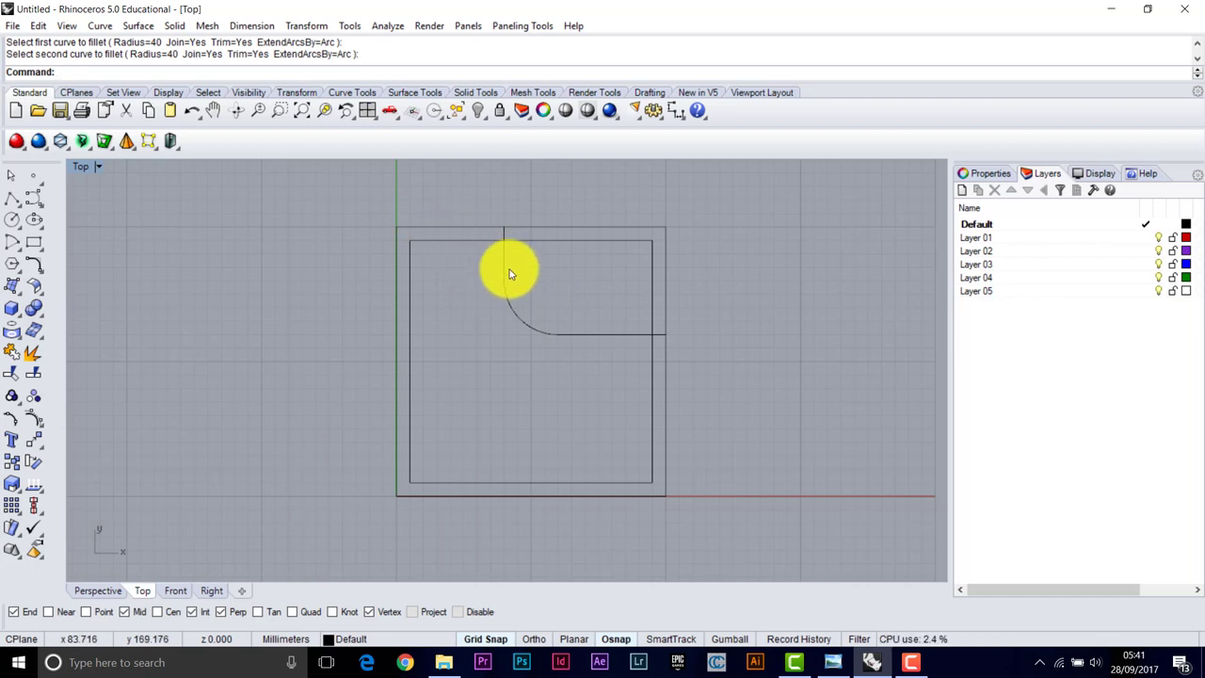
{"action": "left_click", "coordinate": [842, 659]}
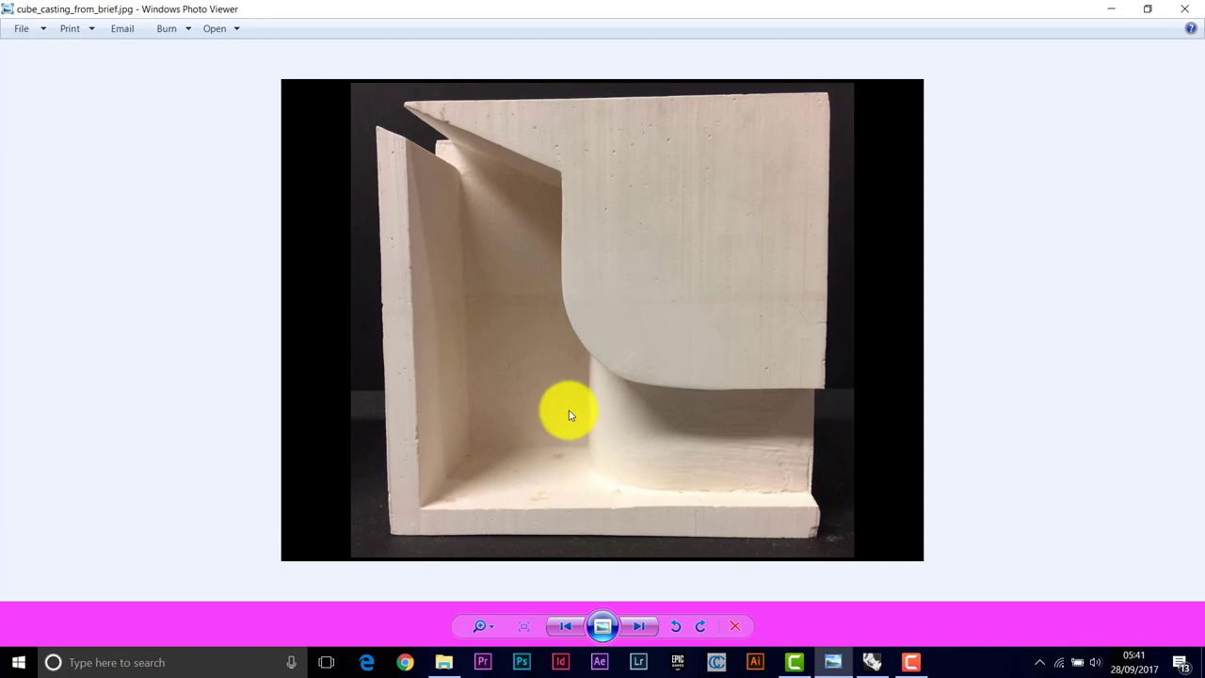
Switch from the casting reference photo back to the Rhino model
{"action": "left_click", "coordinate": [872, 663]}
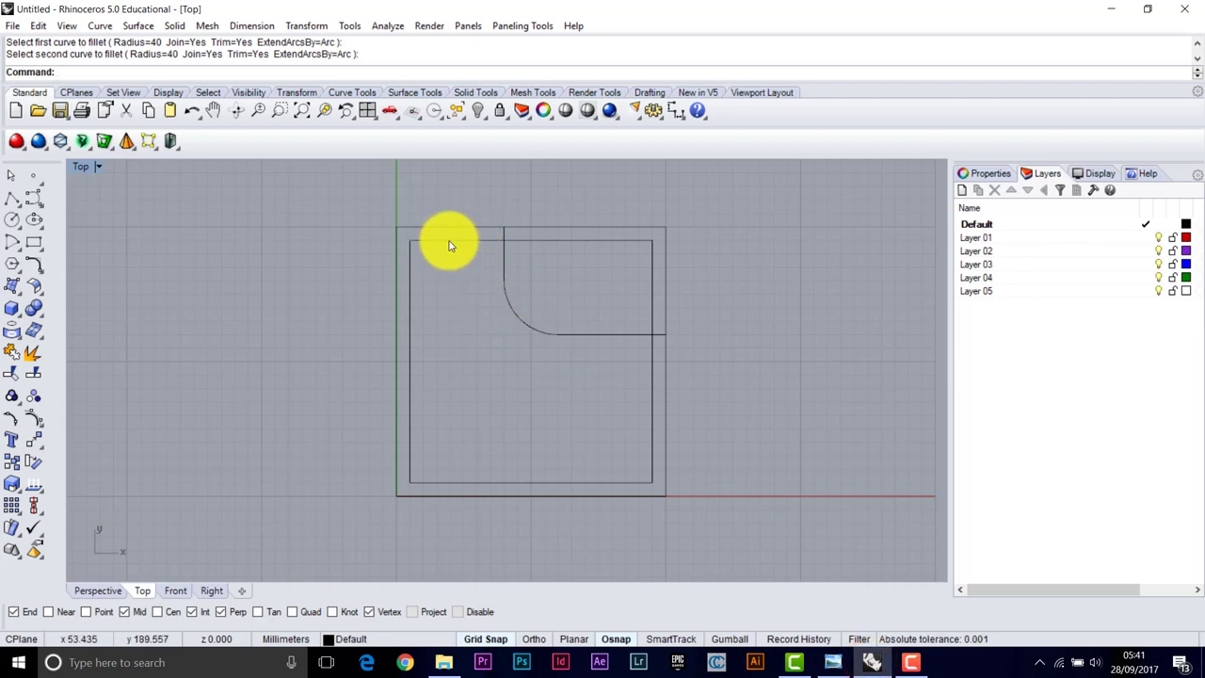
Draw a short line from the inner square's top-left corner along its top edge
{"action": "right_click", "coordinate": [11, 198]}
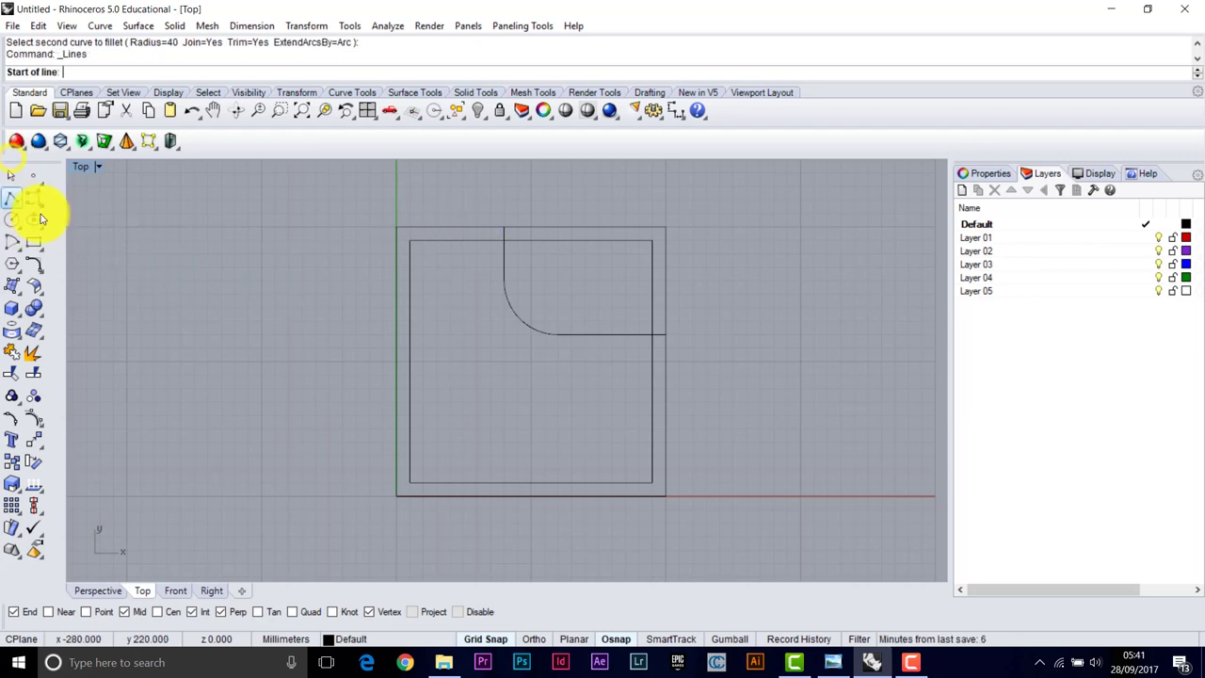
{"action": "left_click", "coordinate": [415, 245]}
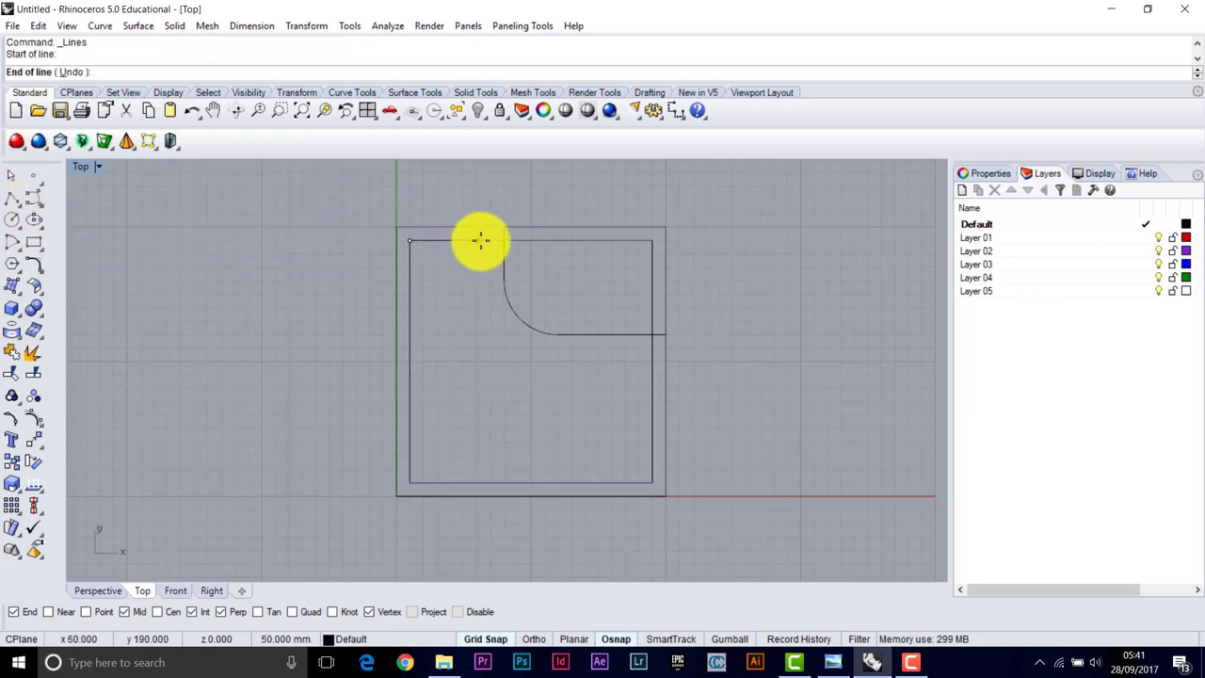
{"action": "key", "text": "Return"}
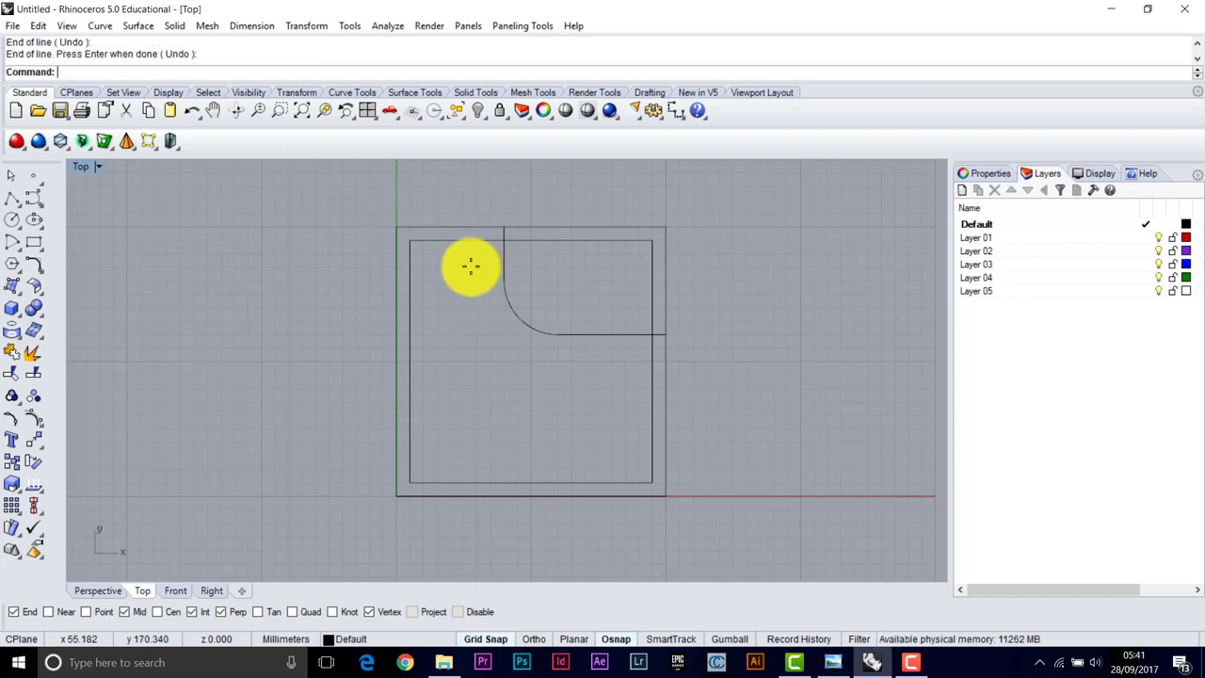
Fillet the new top-edge line and the vertical line with a 20 mm radius
{"action": "left_click", "coordinate": [35, 268]}
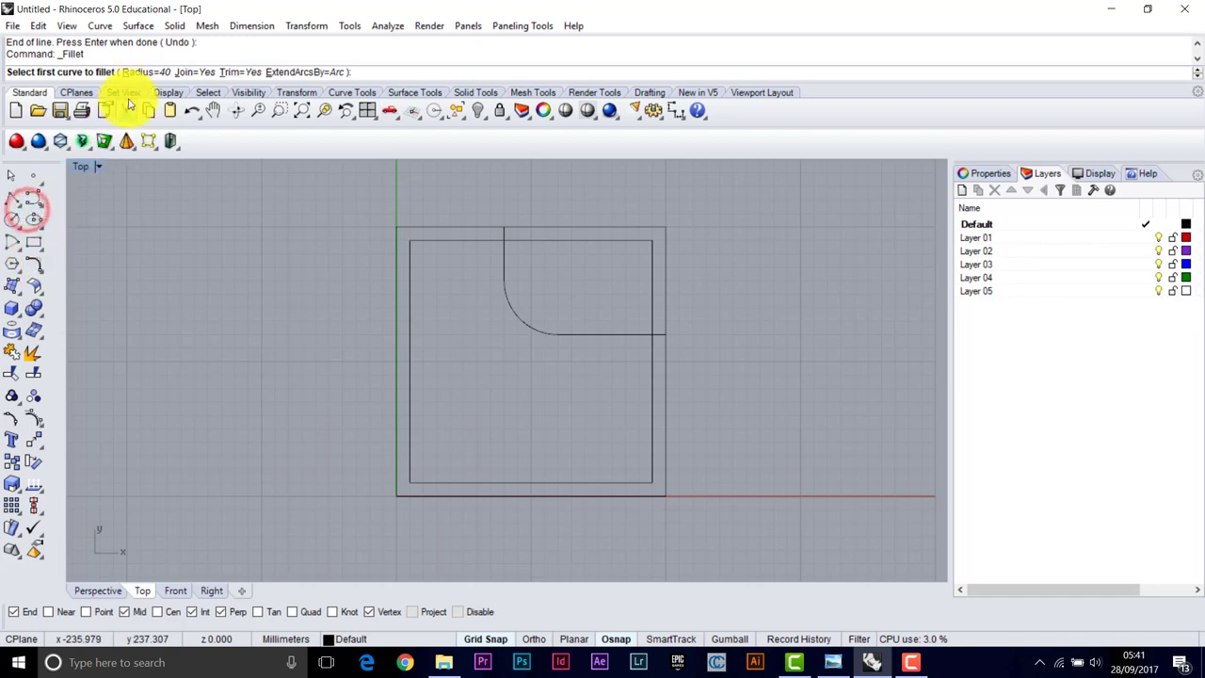
{"action": "left_click", "coordinate": [156, 73]}
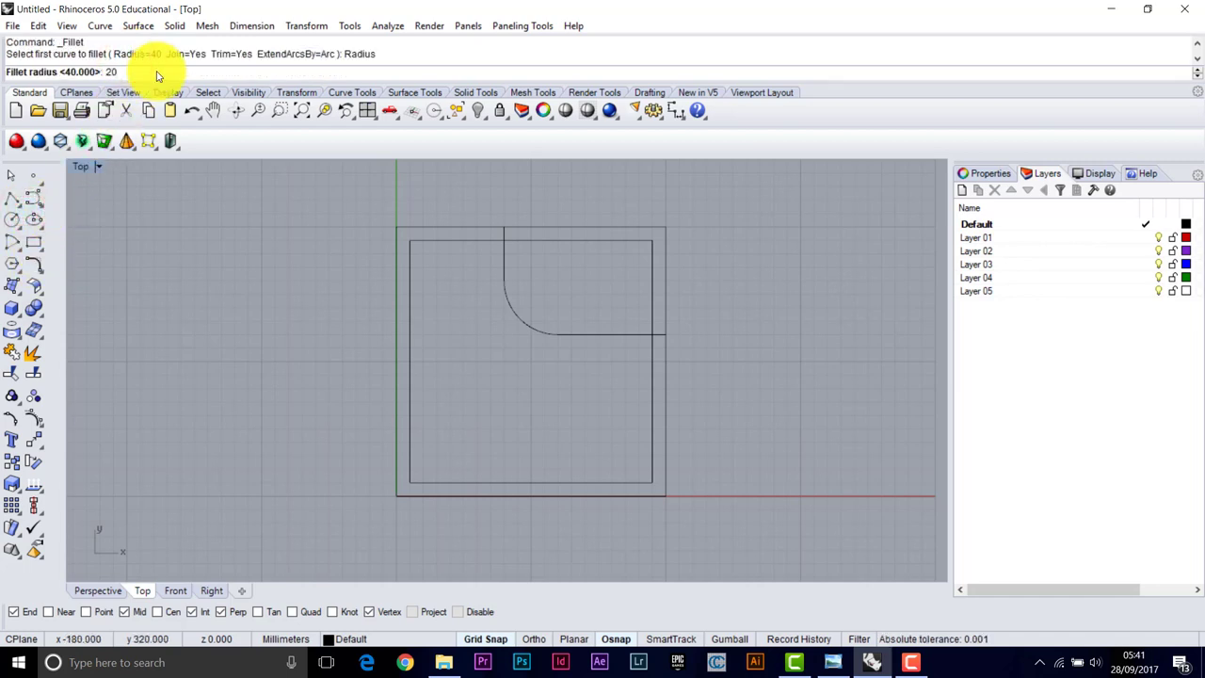
{"action": "key", "text": "Return"}
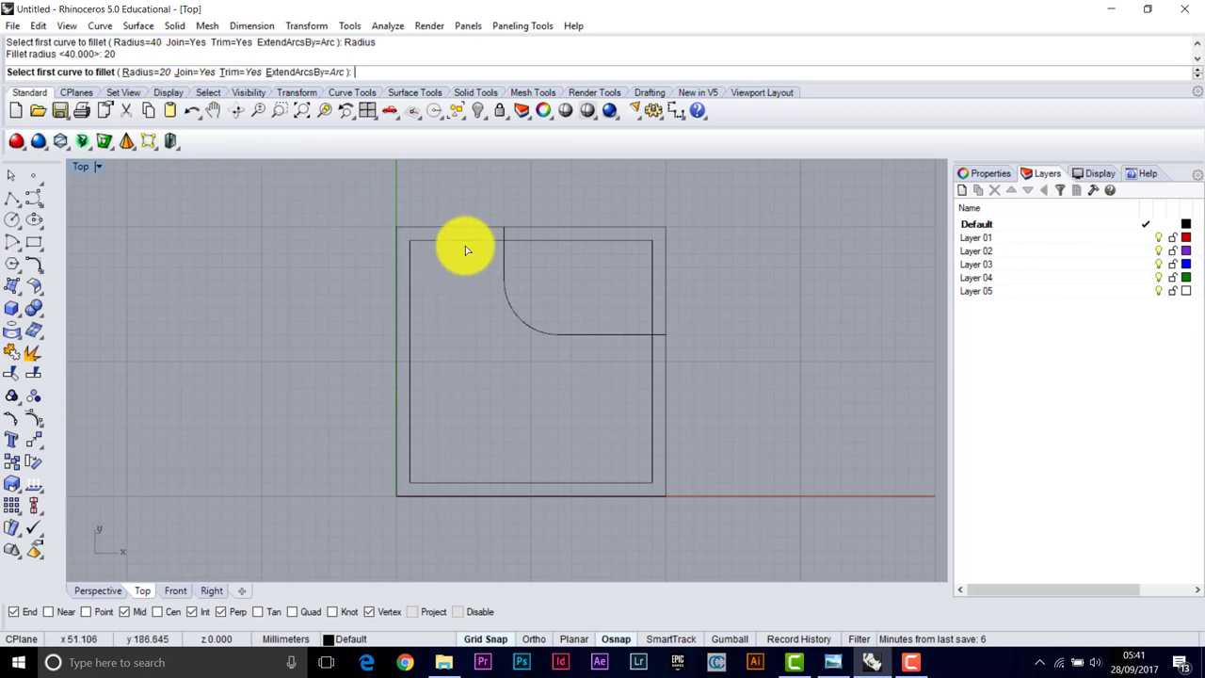
{"action": "left_click", "coordinate": [447, 246]}
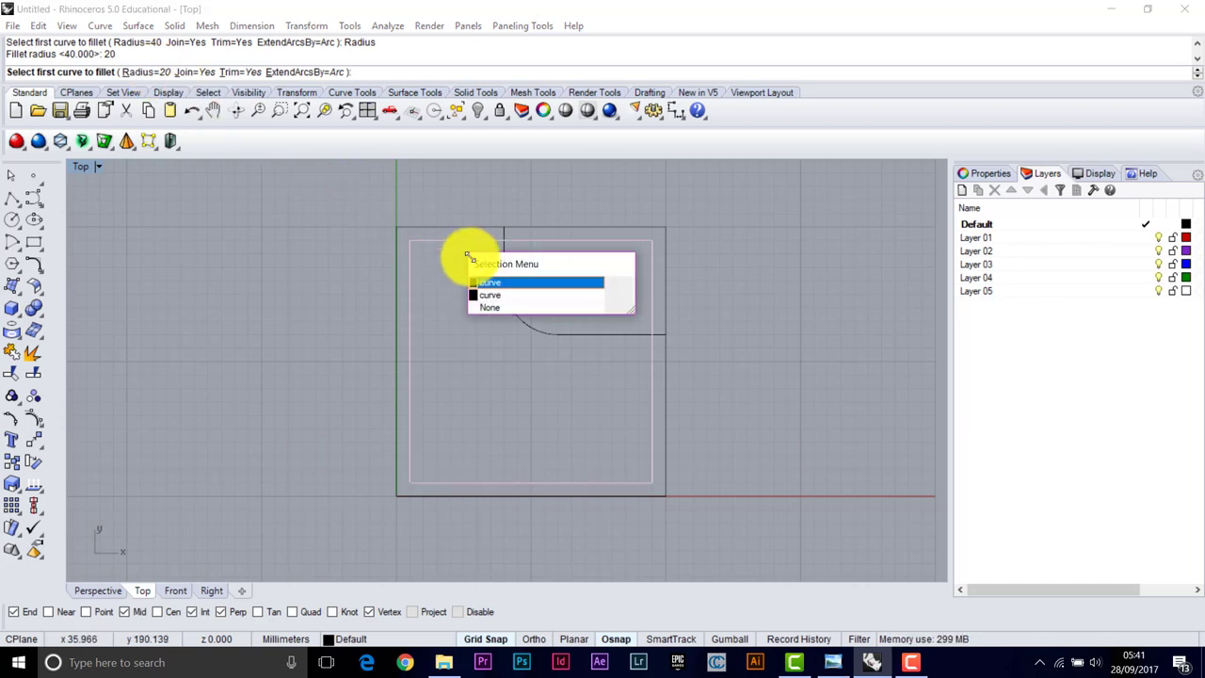
{"action": "left_click", "coordinate": [487, 298]}
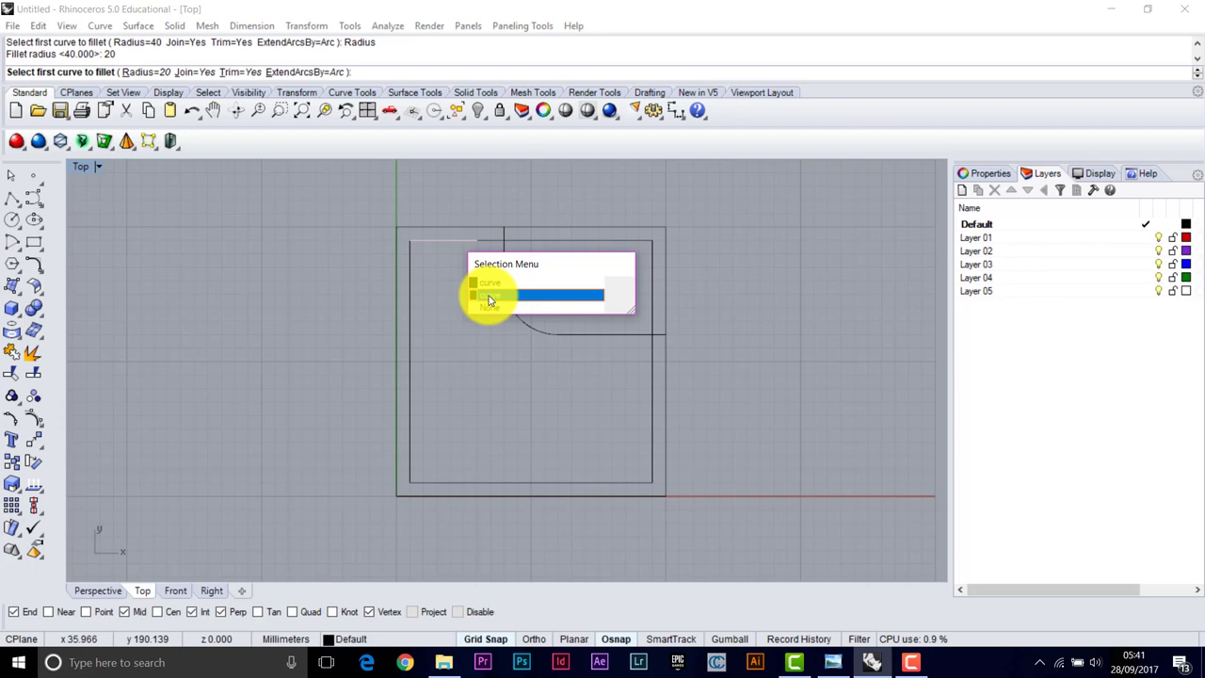
{"action": "left_click", "coordinate": [489, 299]}
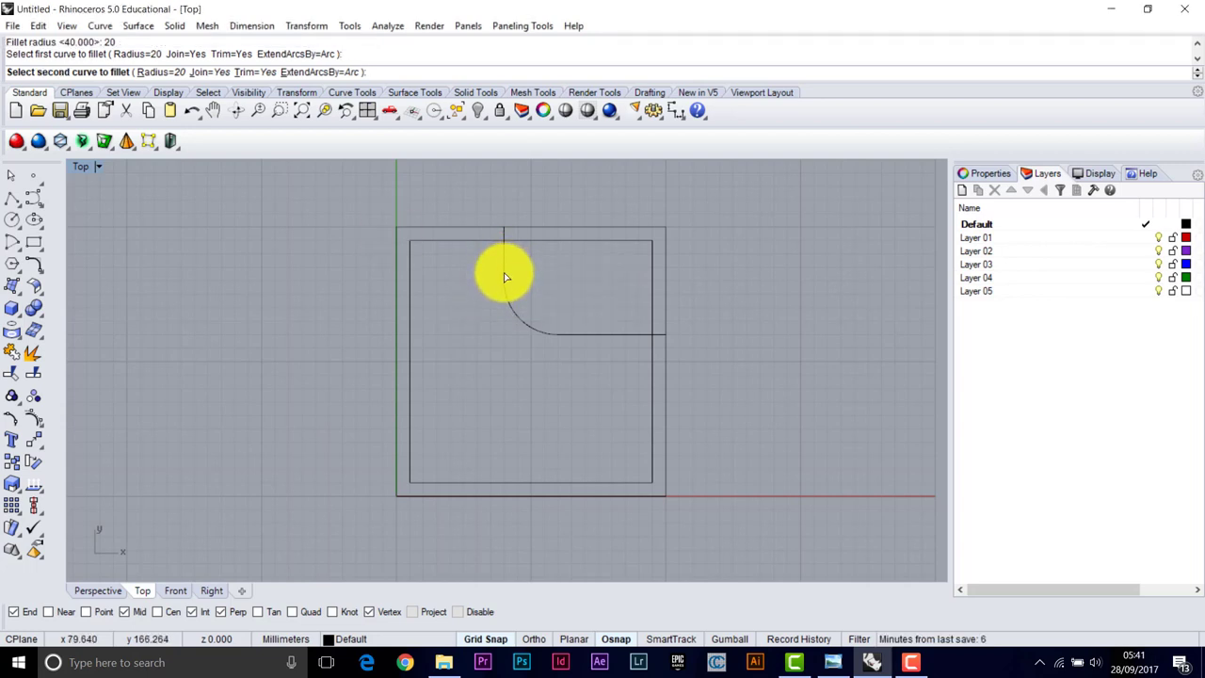
{"action": "left_click", "coordinate": [403, 216]}
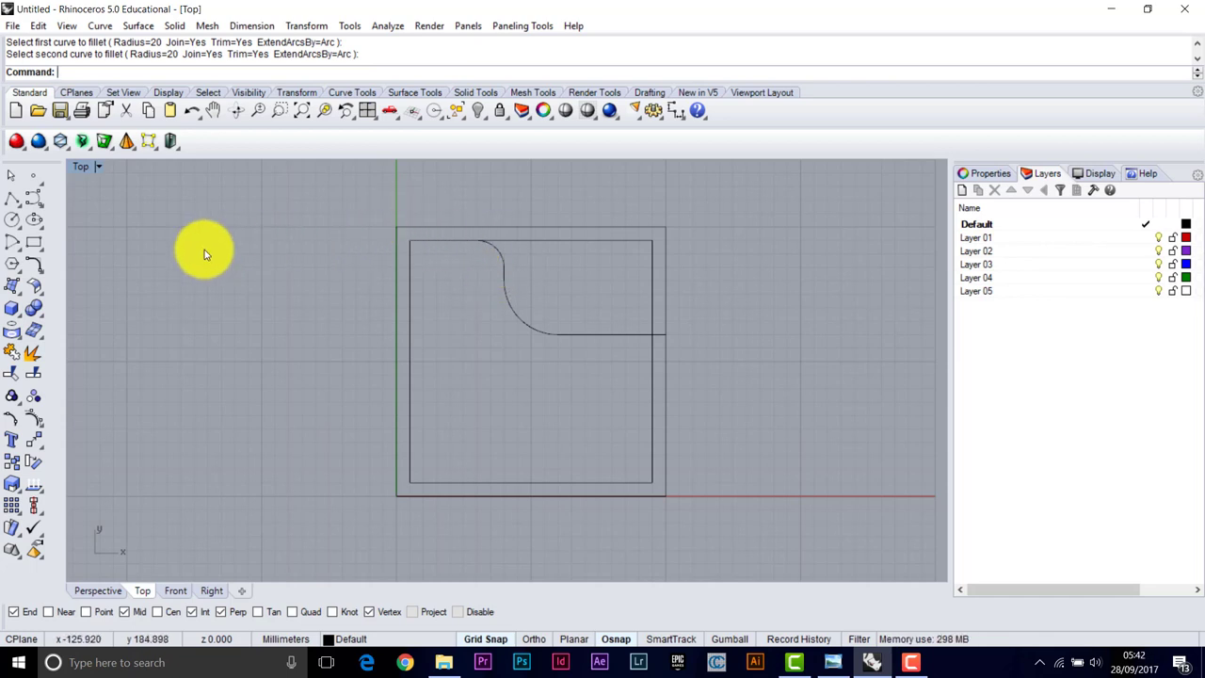
Draw a line down the inner square's left side, then delete the inner rectangle curve
{"action": "right_click", "coordinate": [14, 204]}
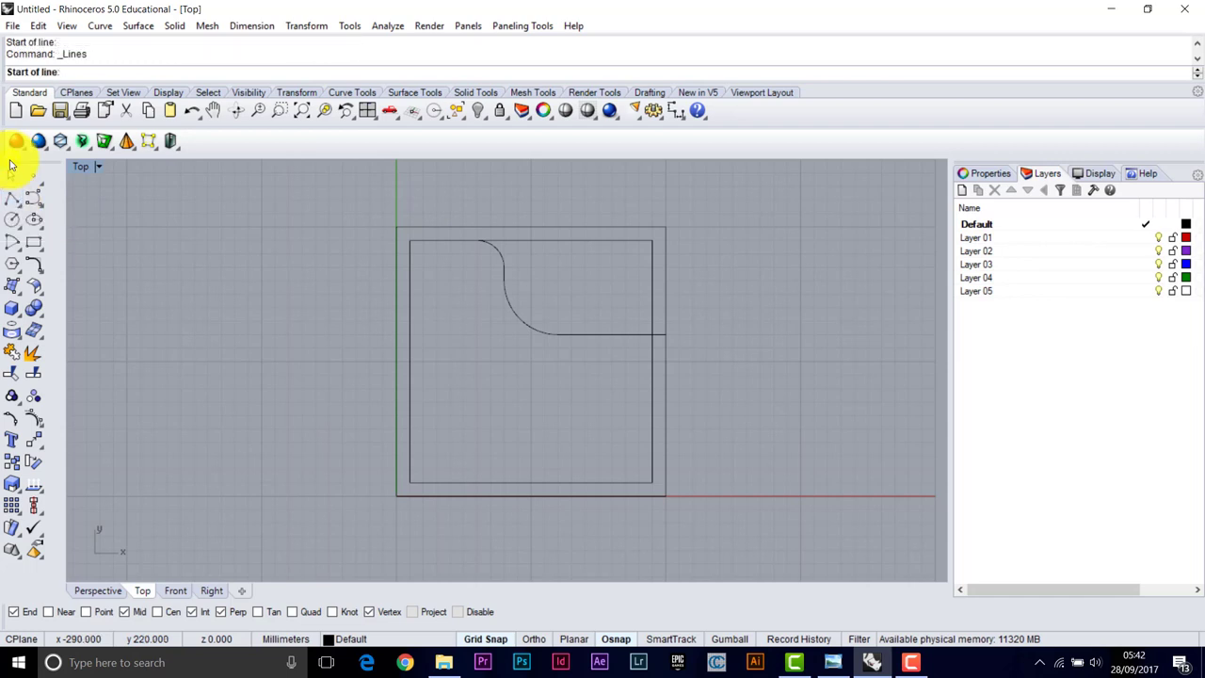
{"action": "left_click", "coordinate": [411, 239]}
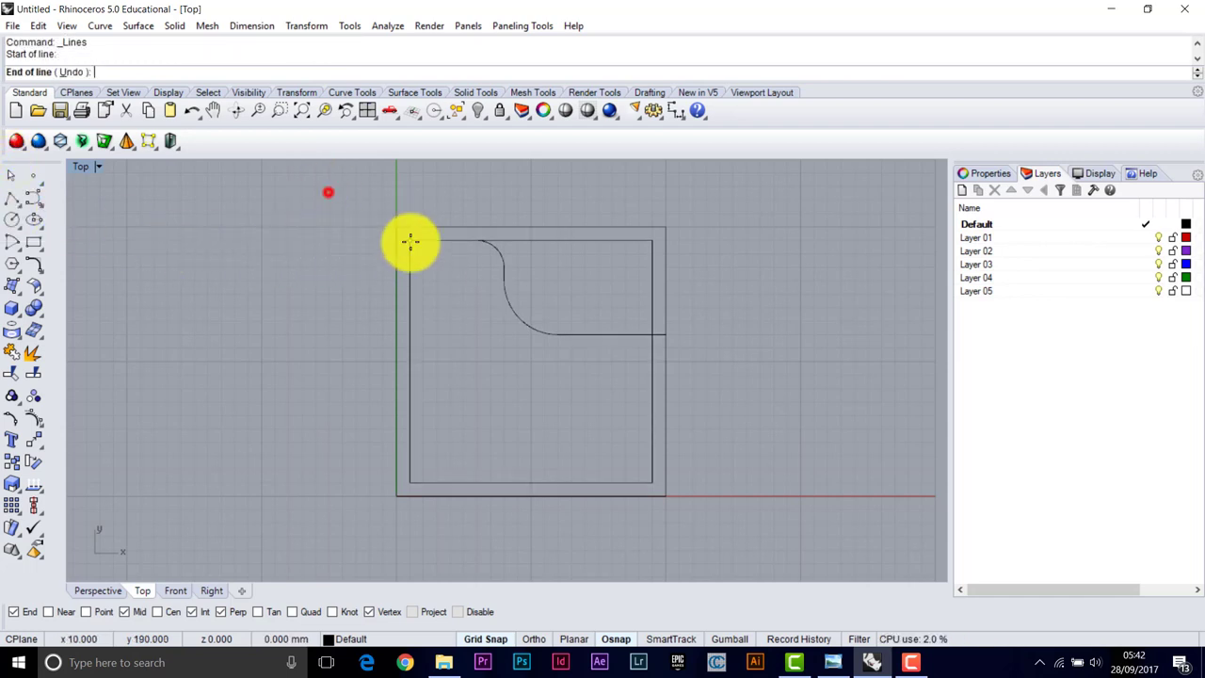
{"action": "left_click", "coordinate": [410, 480]}
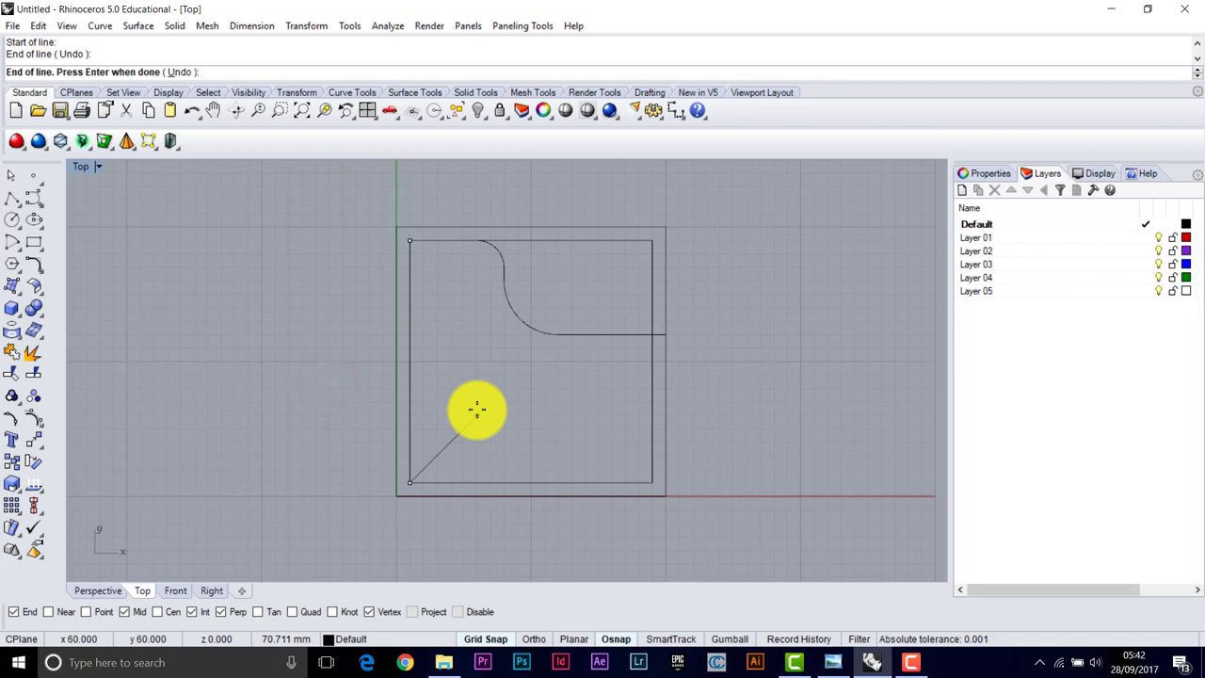
{"action": "key", "text": "Return"}
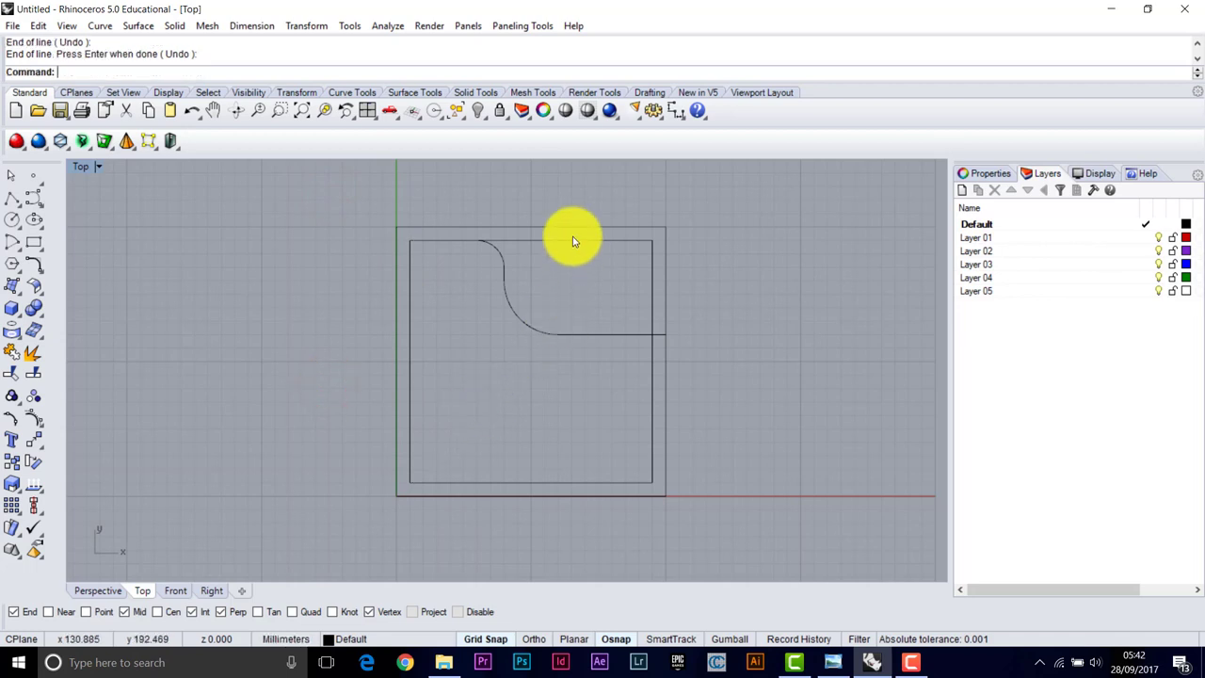
{"action": "left_click", "coordinate": [575, 243]}
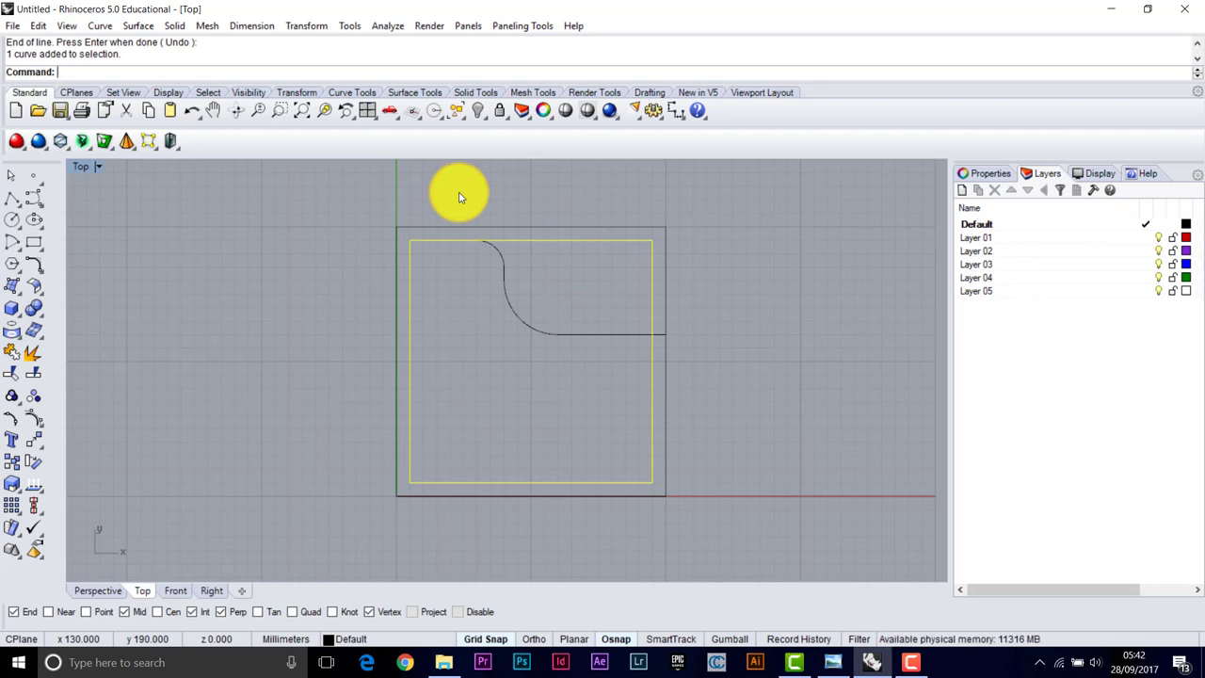
{"action": "key", "text": "Delete"}
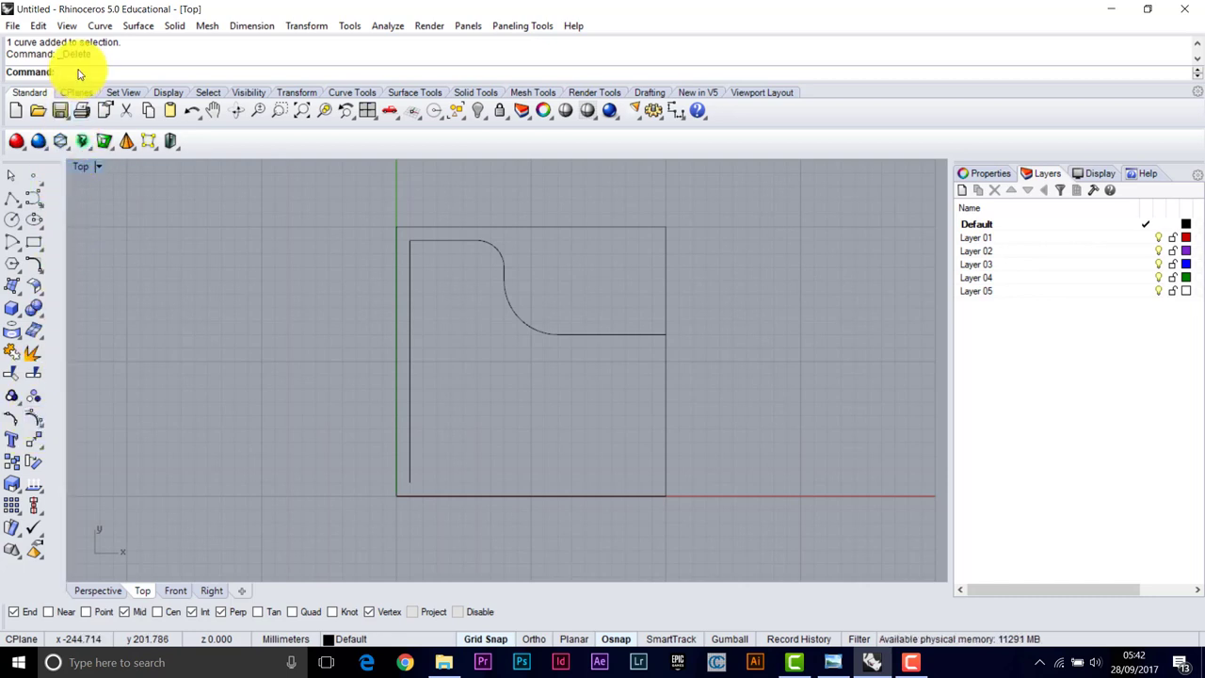
Mirror the curved upper profile across the line joining the square's left and right edge midpoints
{"action": "type", "text": "rror"}
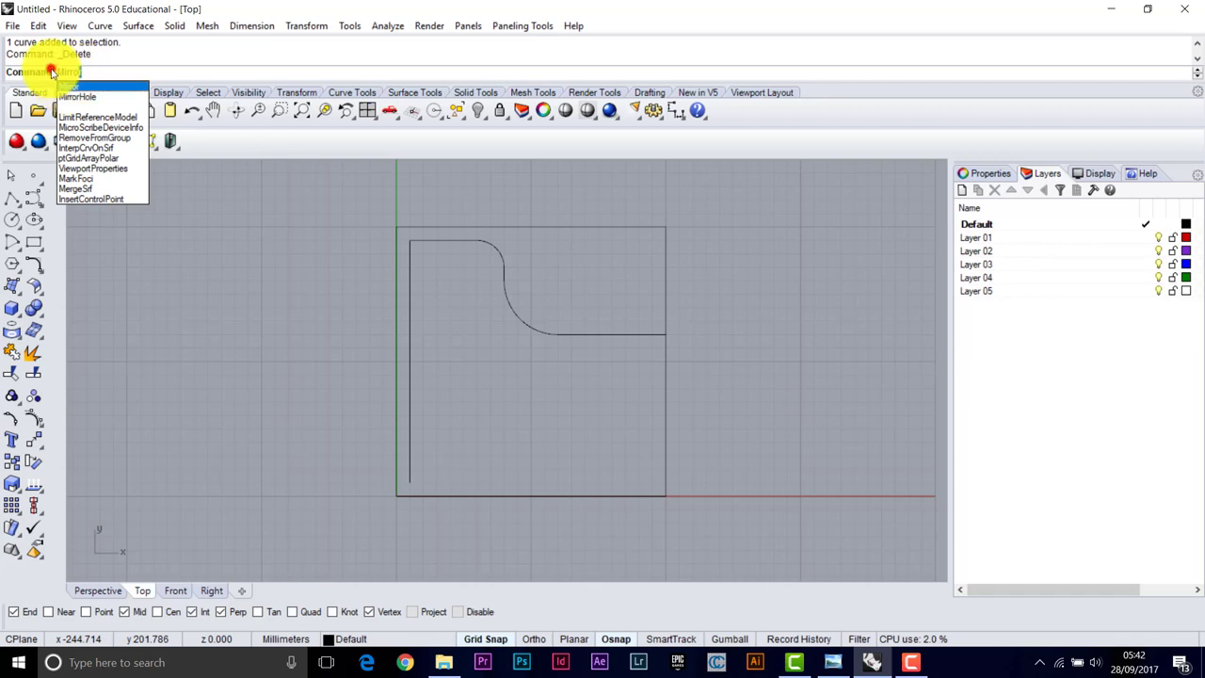
{"action": "key", "text": "Return"}
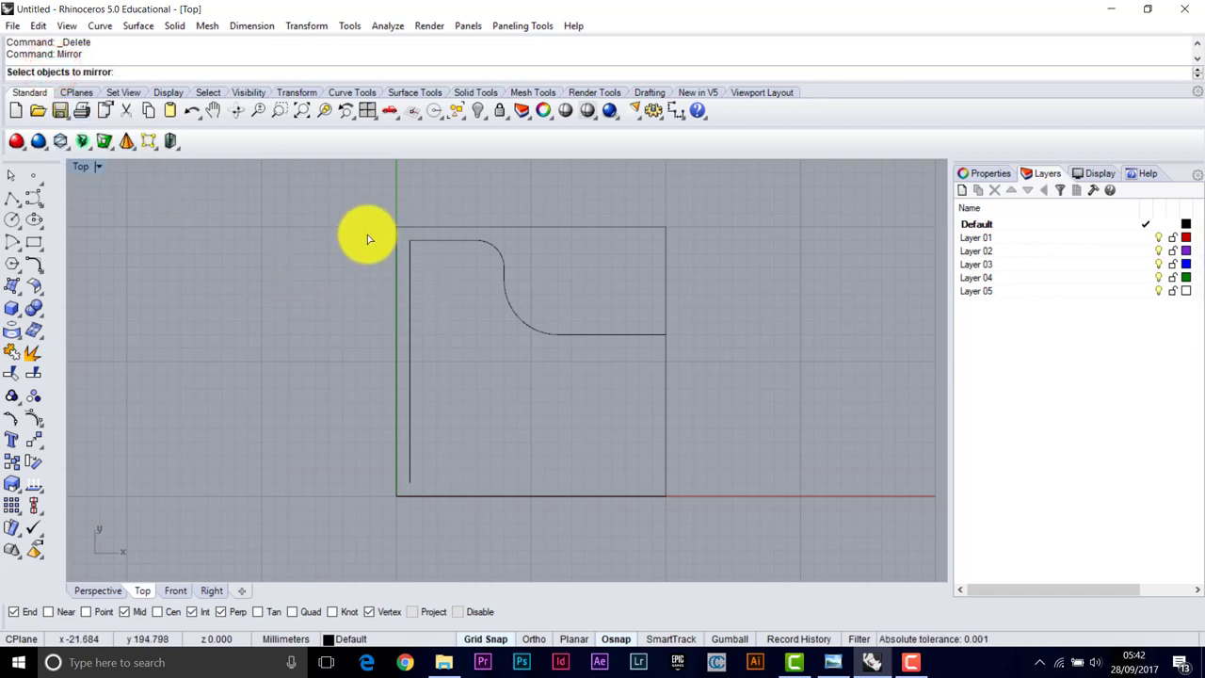
{"action": "left_click_drag", "start_coordinate": [365, 237], "coordinate": [691, 351]}
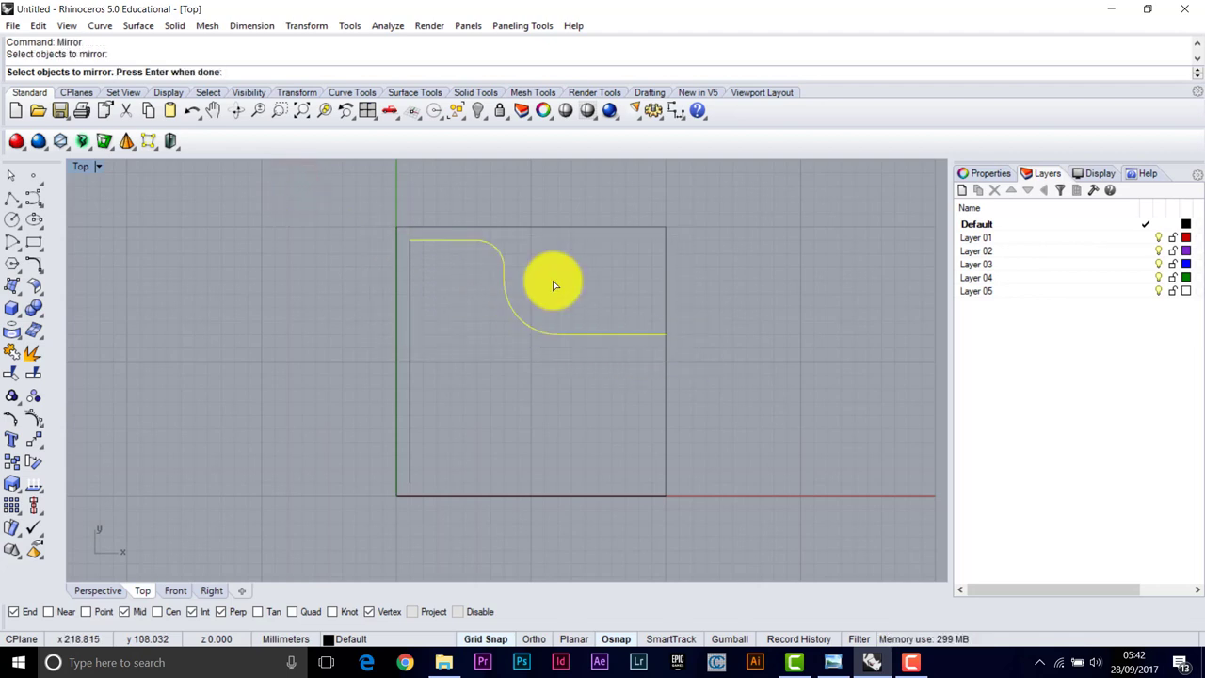
{"action": "key", "text": "Return"}
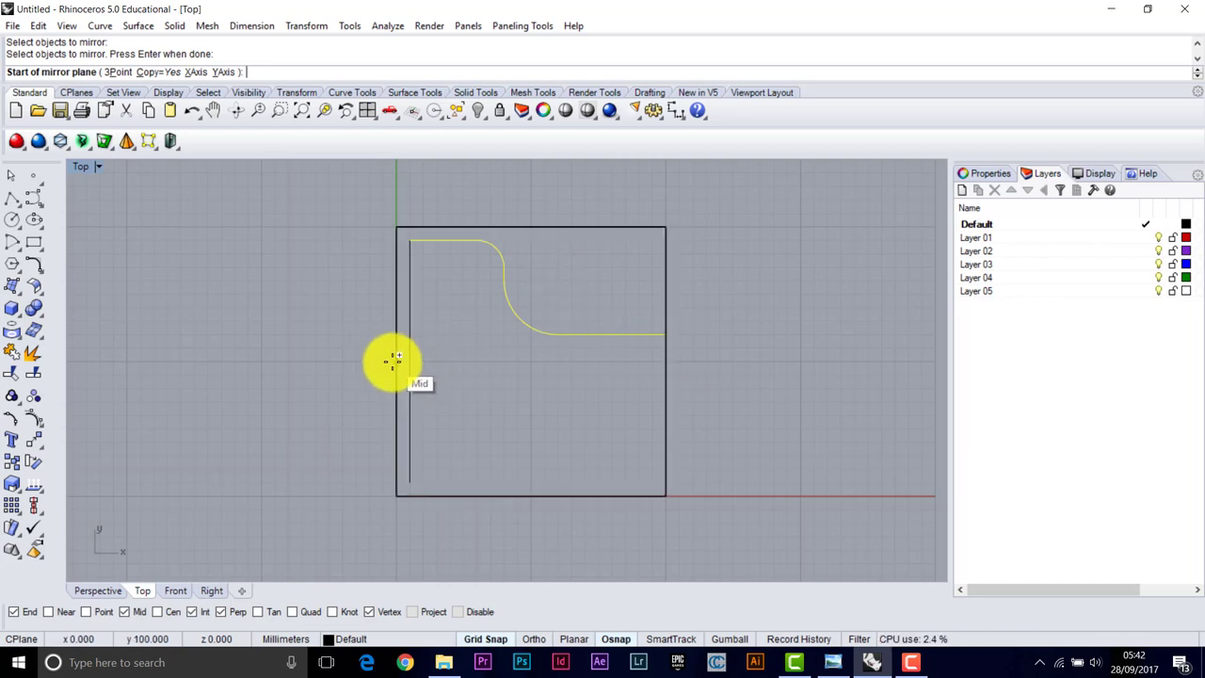
{"action": "left_click", "coordinate": [398, 358]}
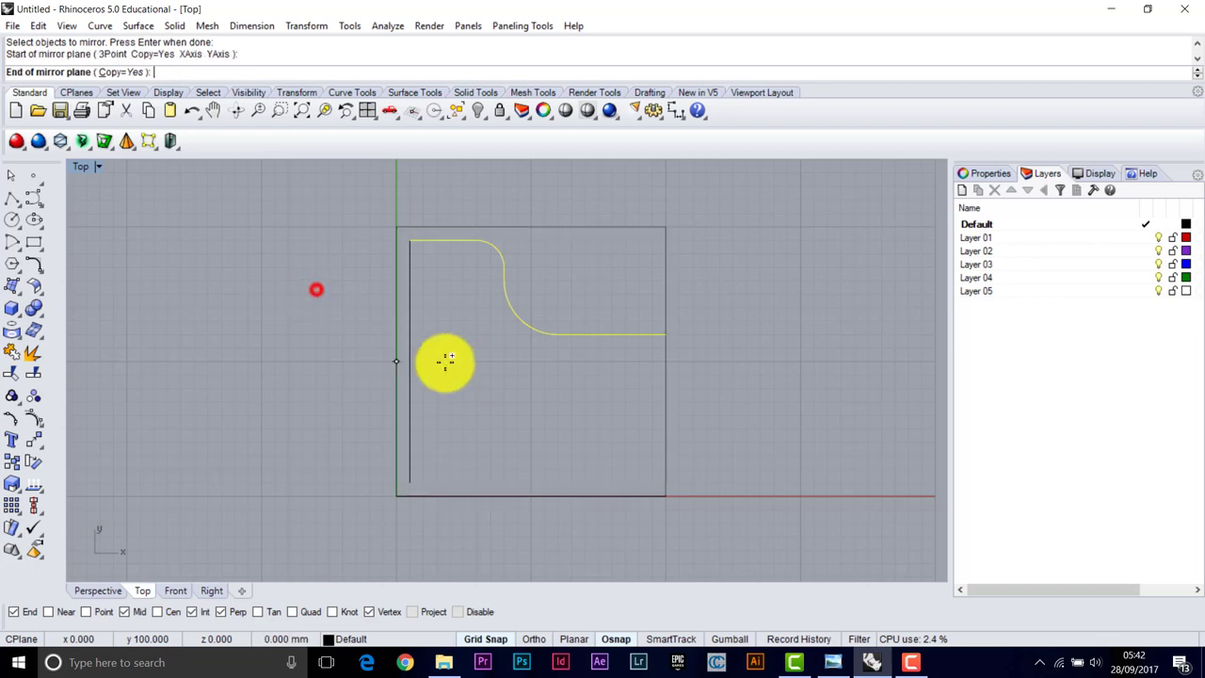
{"action": "left_click", "coordinate": [669, 359]}
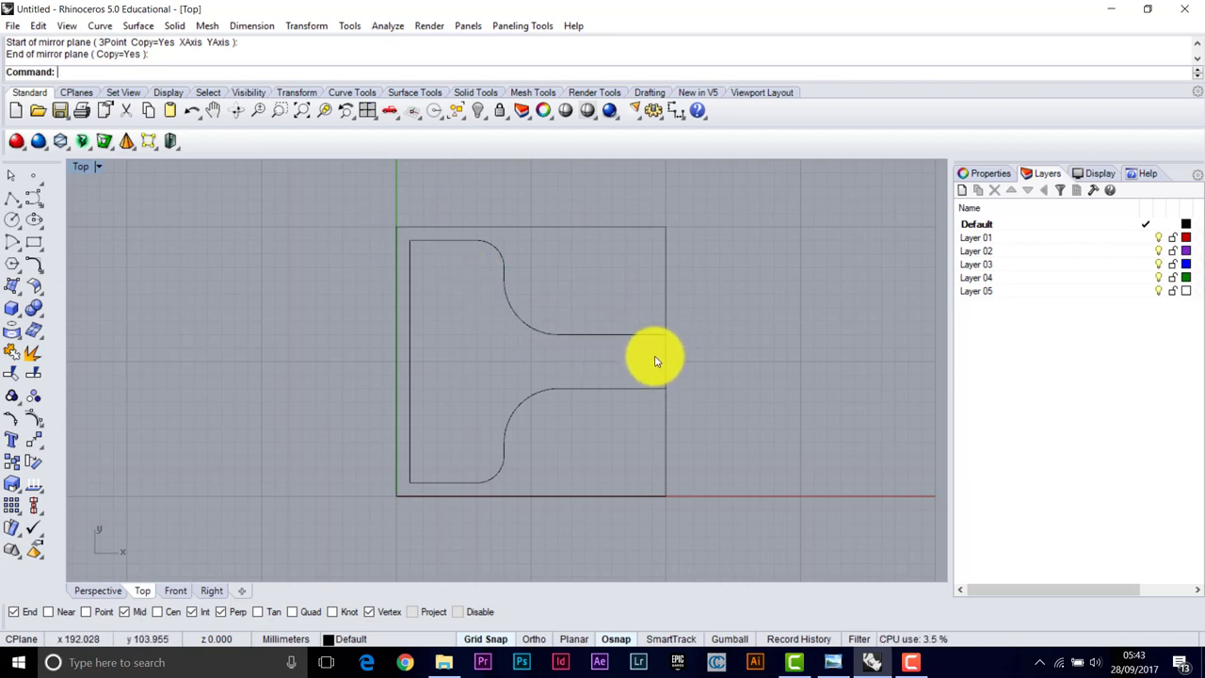
Trim away the outer square's right edge between the upper and lower curves
{"action": "left_click", "coordinate": [11, 374]}
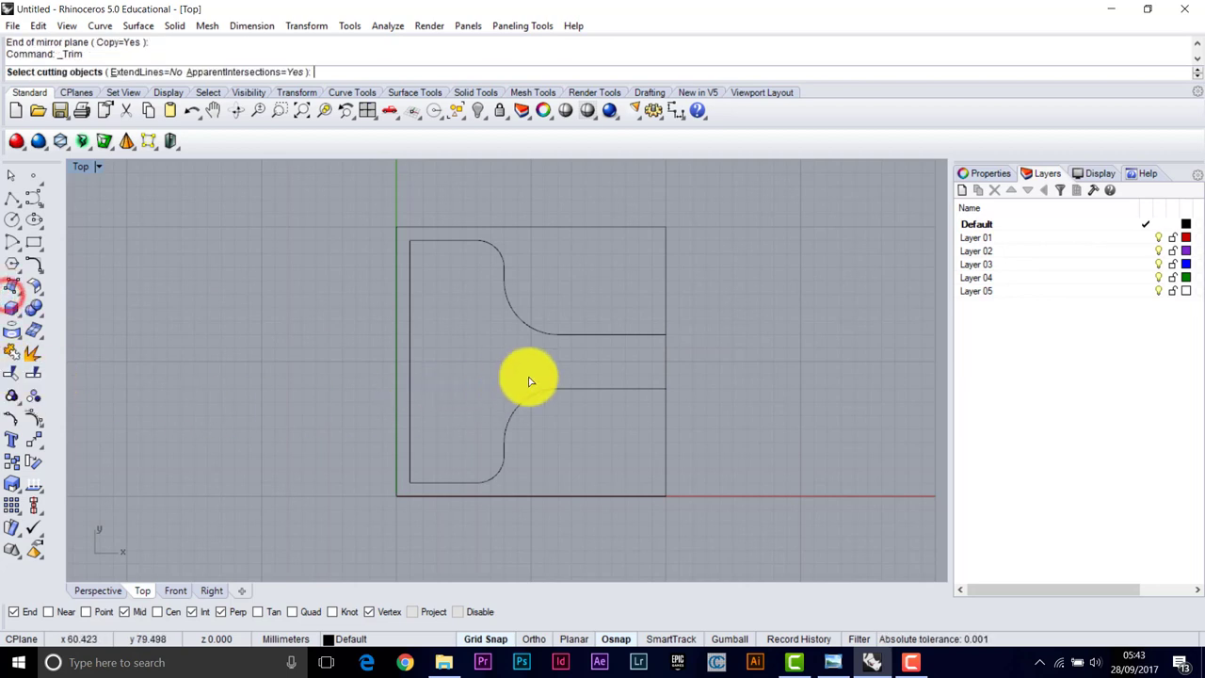
{"action": "left_click", "coordinate": [505, 263]}
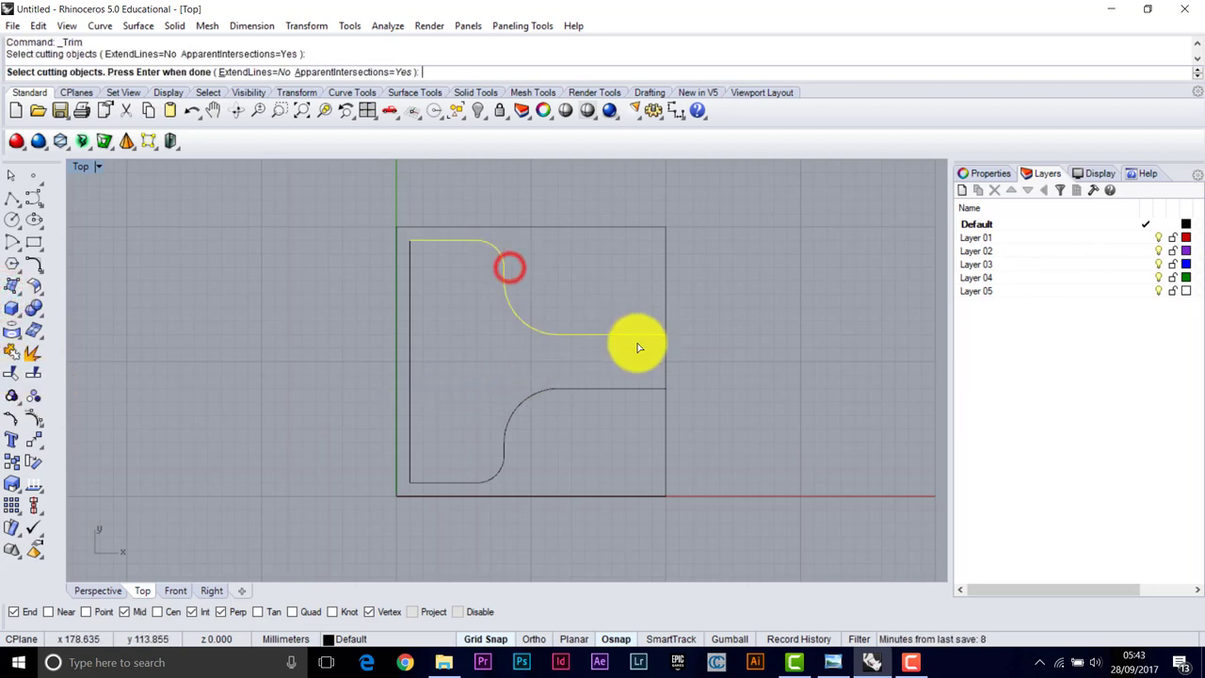
{"action": "left_click", "coordinate": [629, 388]}
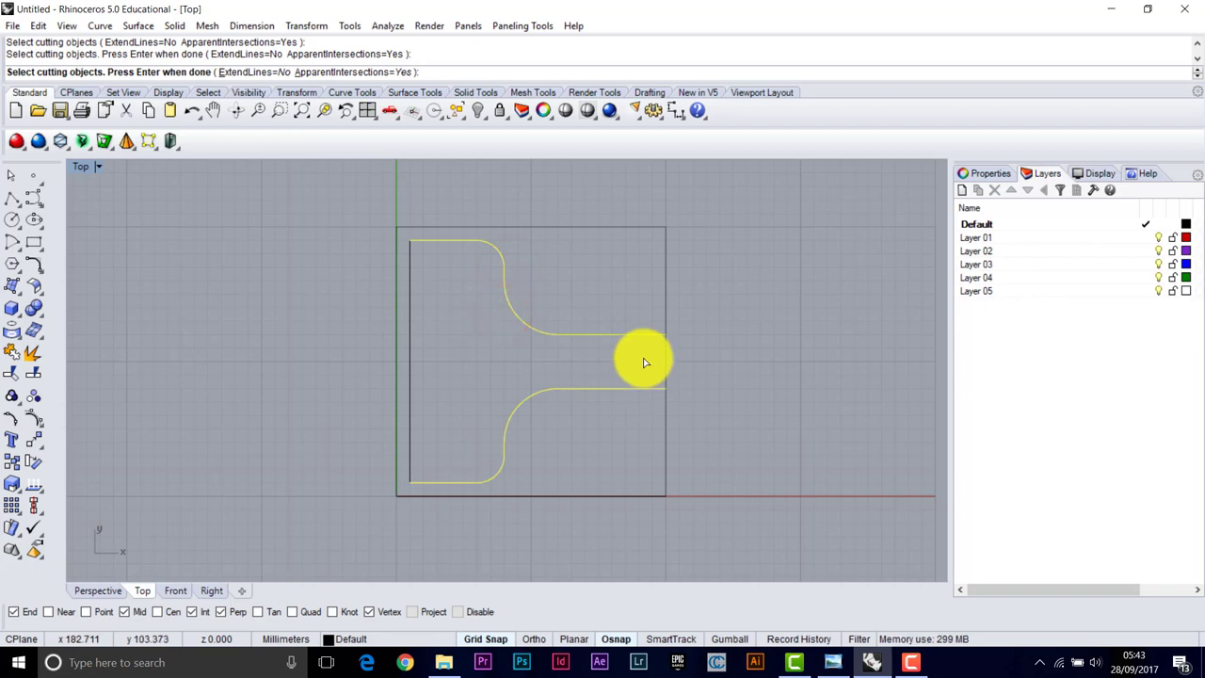
{"action": "key", "text": "Return"}
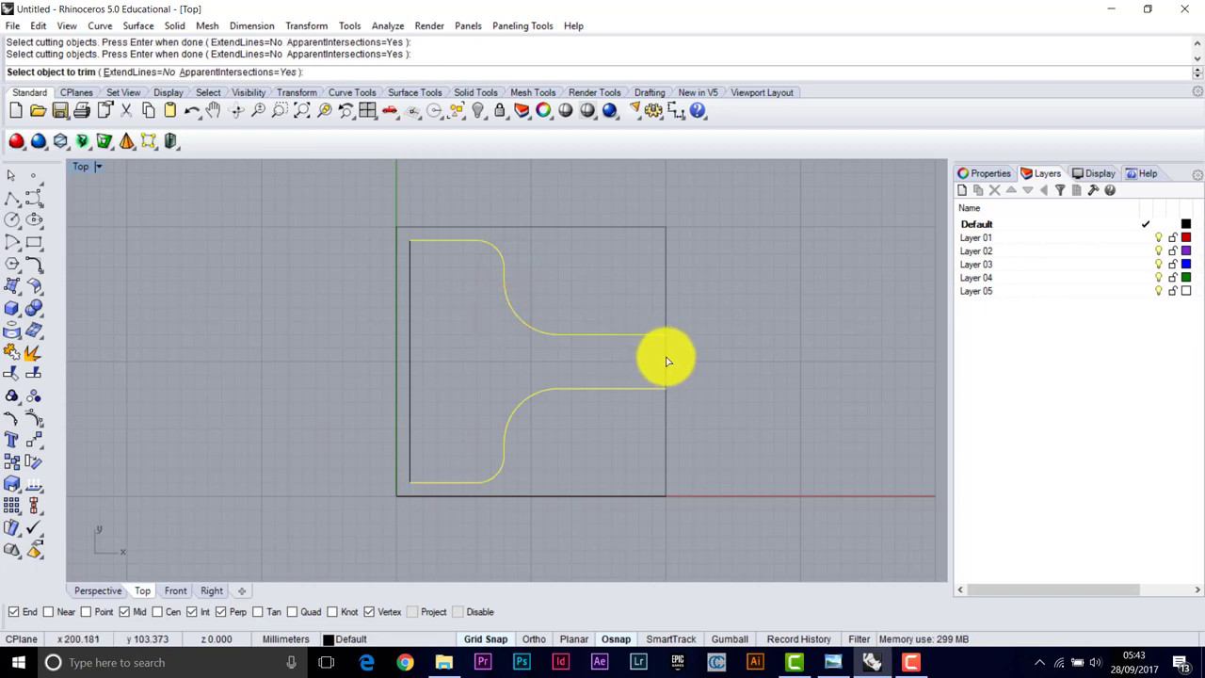
{"action": "left_click", "coordinate": [666, 362]}
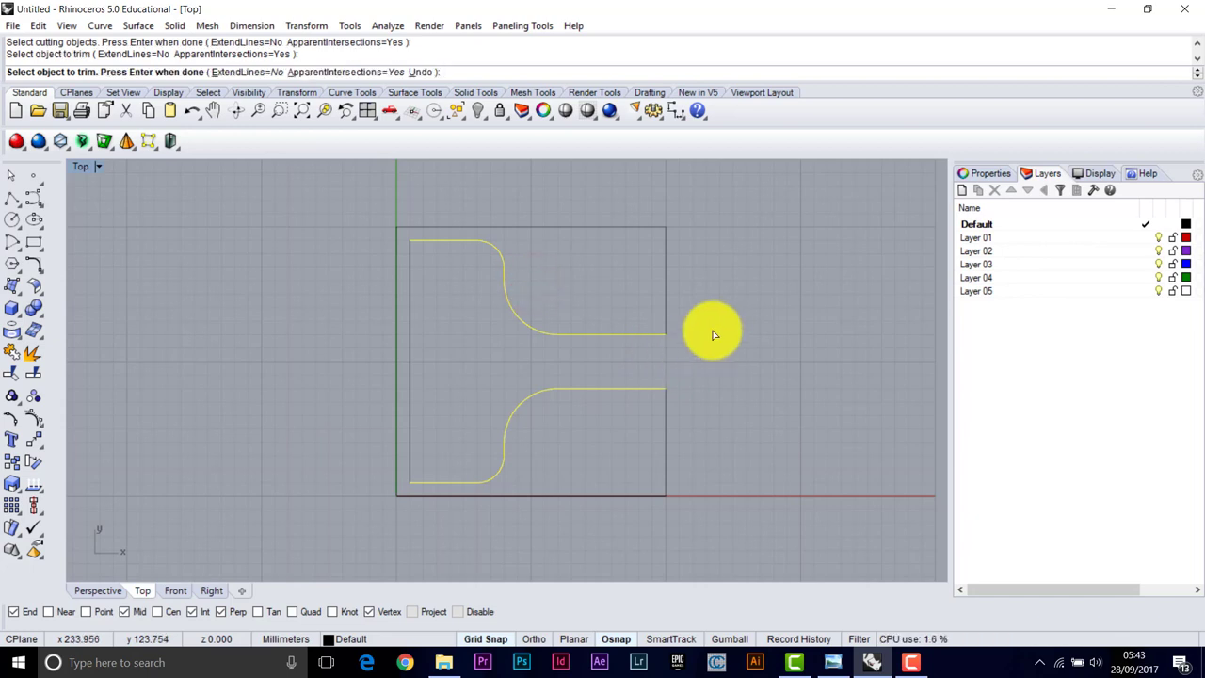
{"action": "key", "text": "Return"}
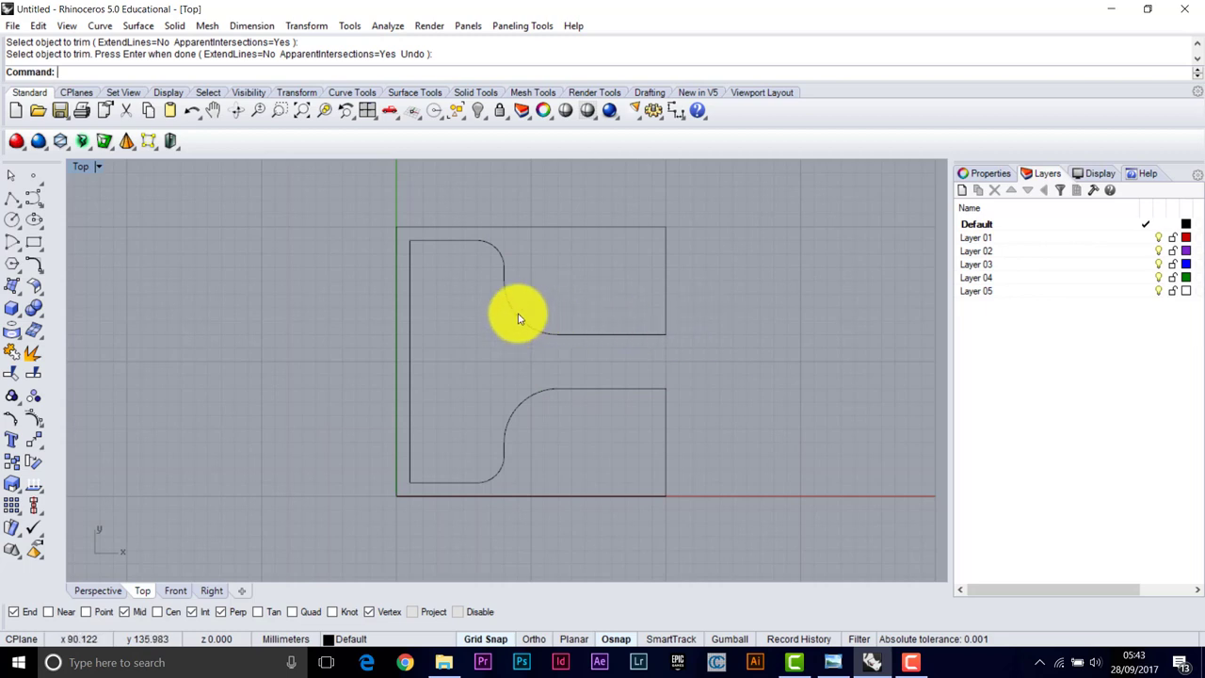
{"action": "left_click", "coordinate": [410, 245]}
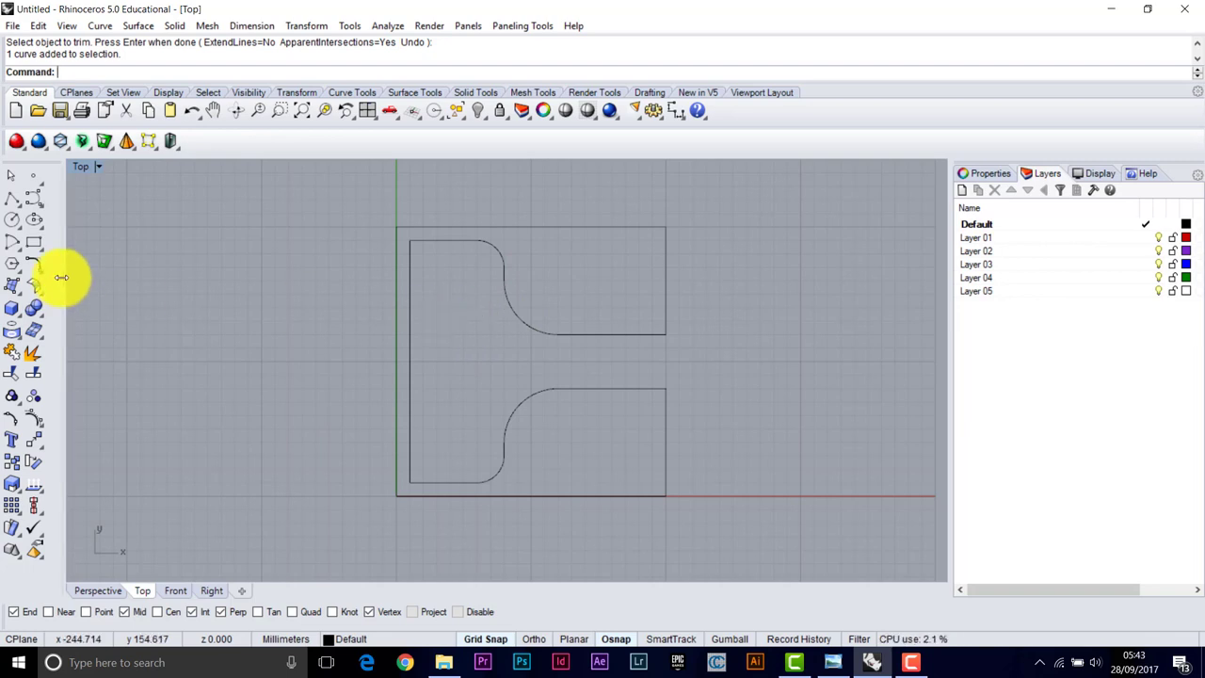
{"action": "left_click", "coordinate": [25, 207]}
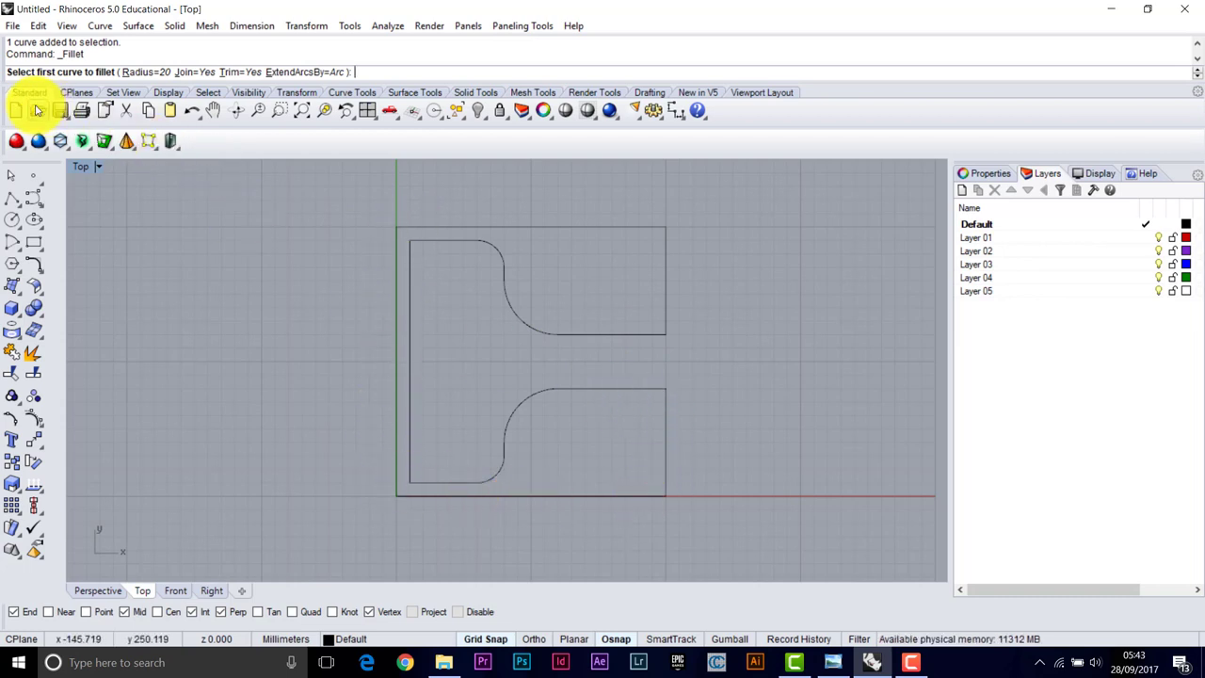
Join the upper curve, outer square, lower curve and left line into one closed outline
{"action": "left_click", "coordinate": [11, 354]}
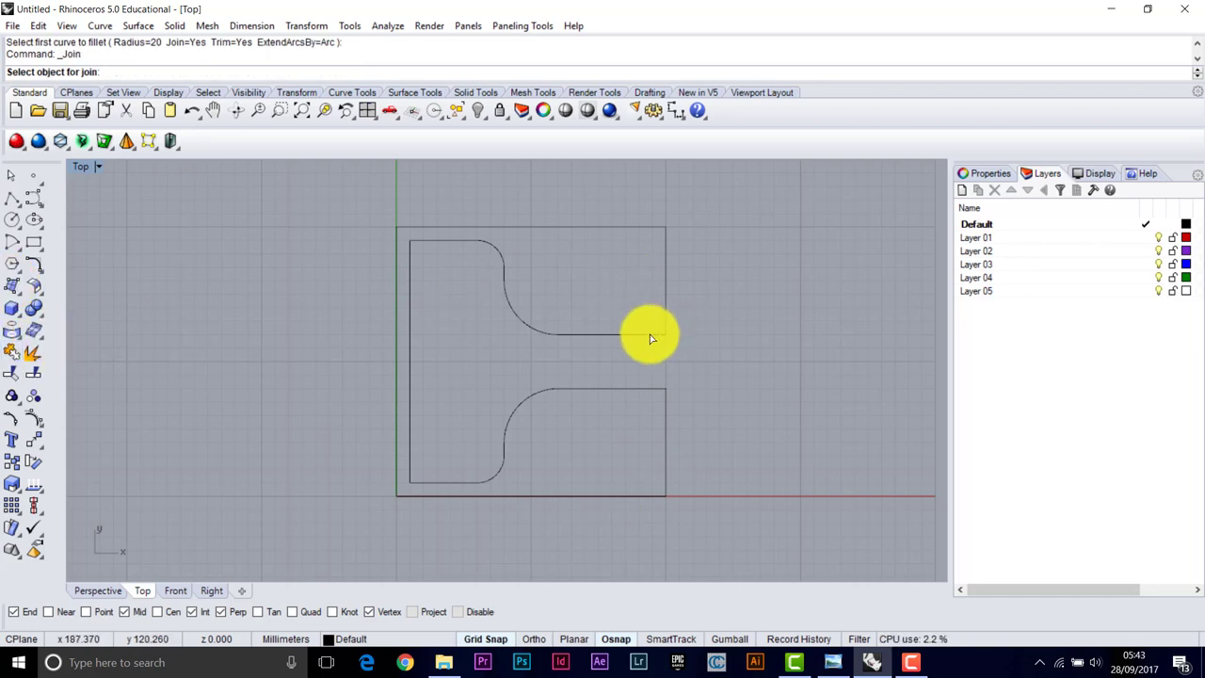
{"action": "left_click", "coordinate": [518, 263]}
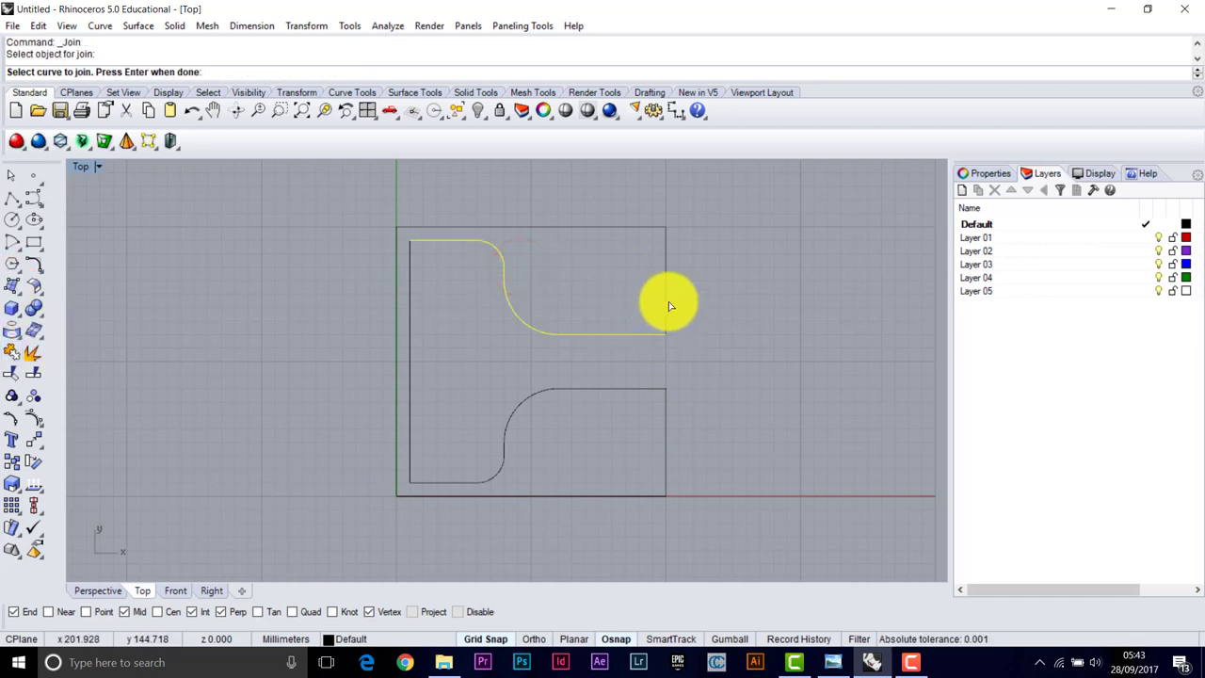
{"action": "left_click", "coordinate": [532, 244]}
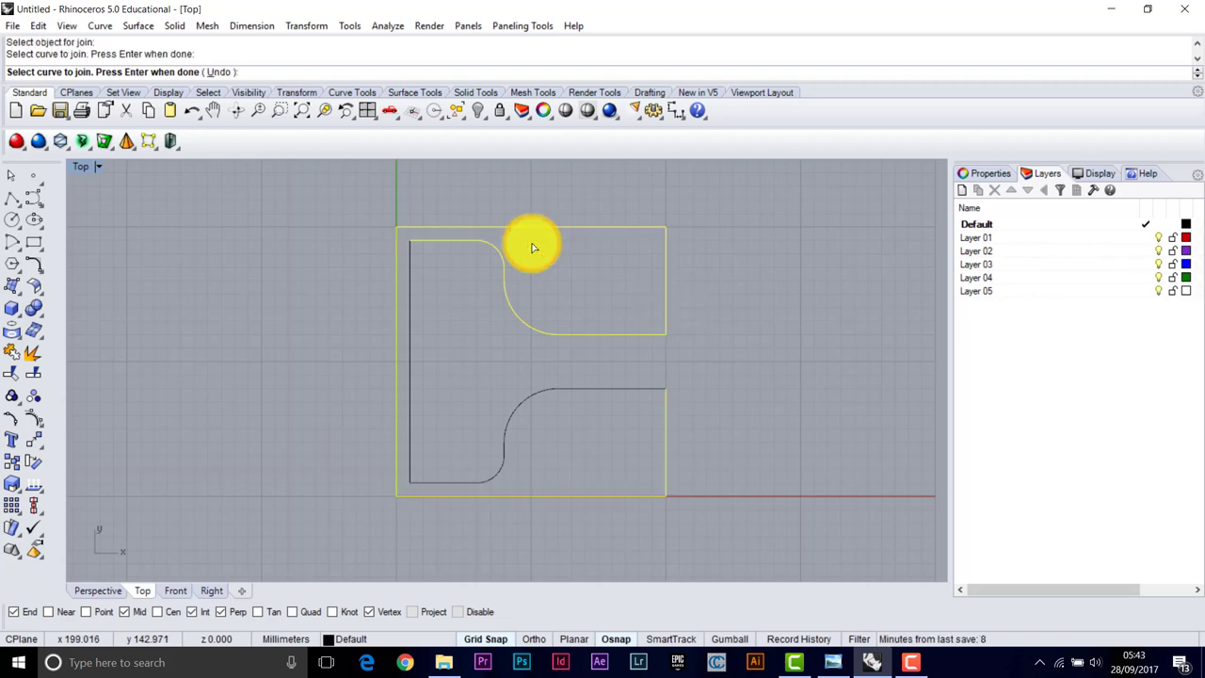
{"action": "left_click", "coordinate": [511, 310]}
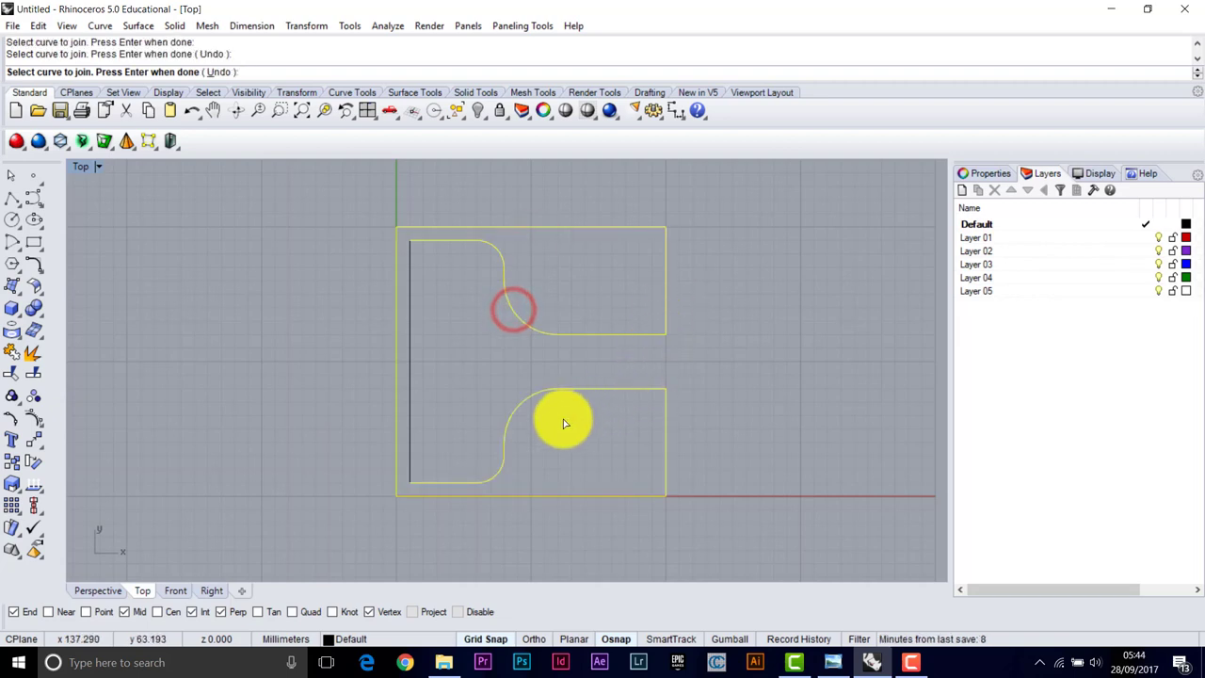
{"action": "left_click", "coordinate": [410, 457]}
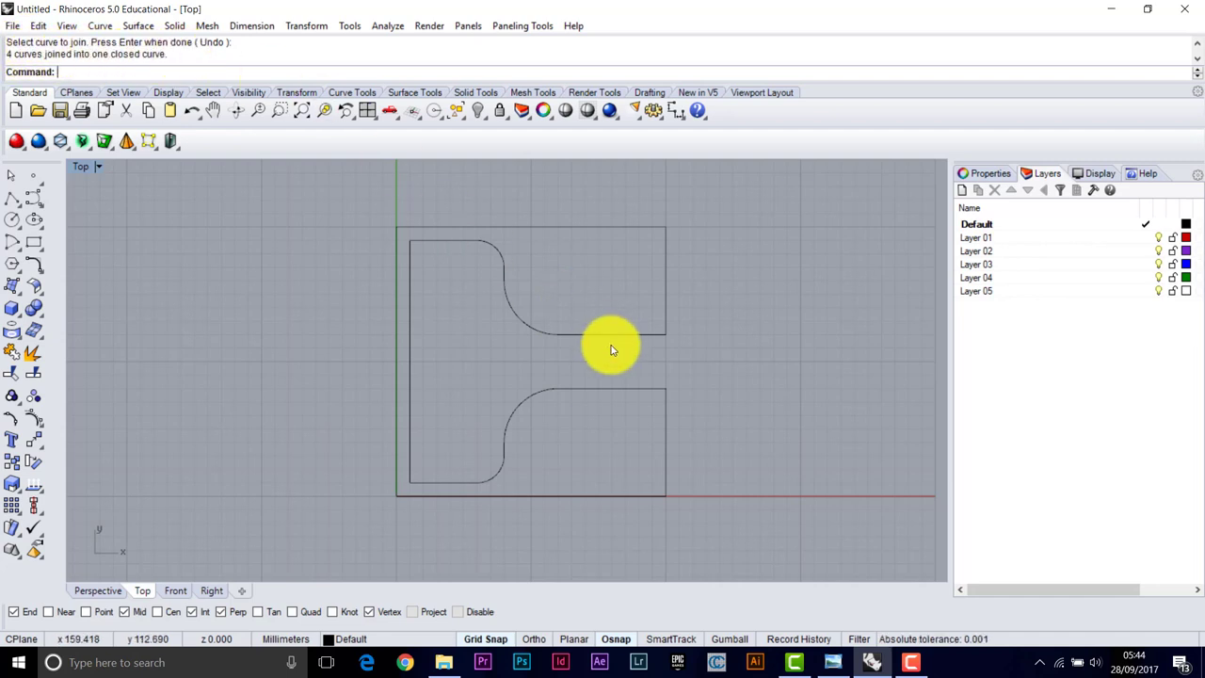
Check the closed outline, then bring up the cube casting reference photo
{"action": "left_click", "coordinate": [488, 266]}
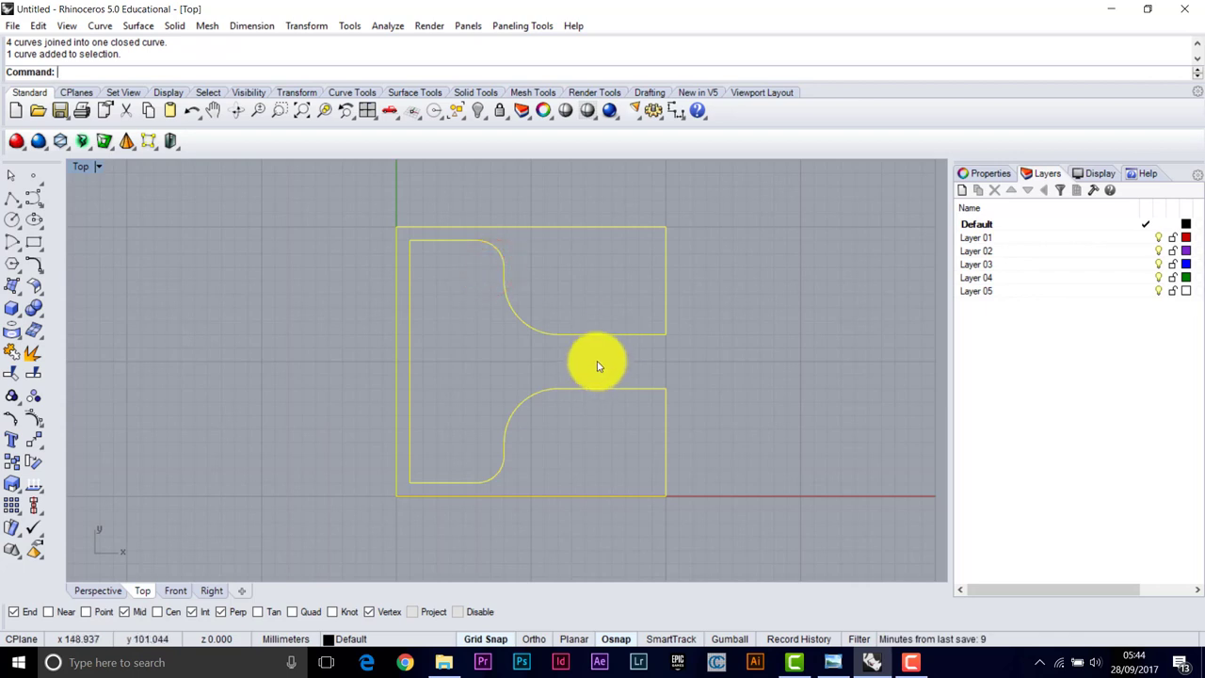
{"action": "key", "text": "Escape"}
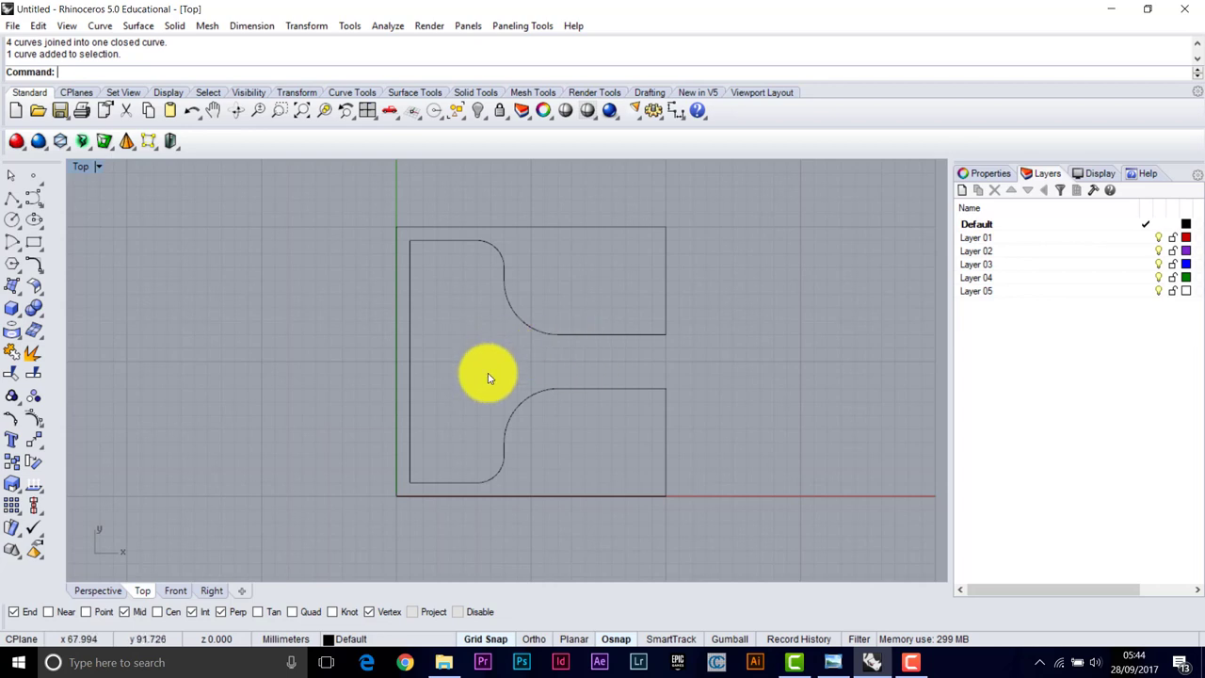
{"action": "left_click", "coordinate": [832, 662]}
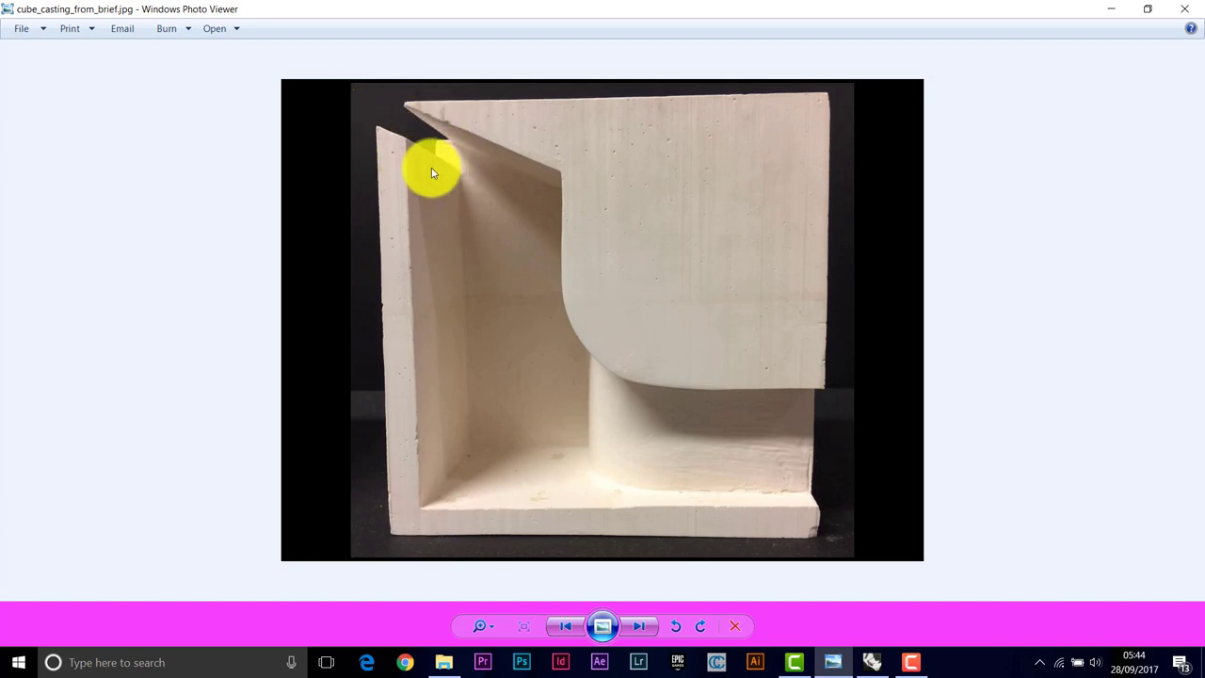
Return from the reference photo to the Rhino model
{"action": "left_click", "coordinate": [872, 663]}
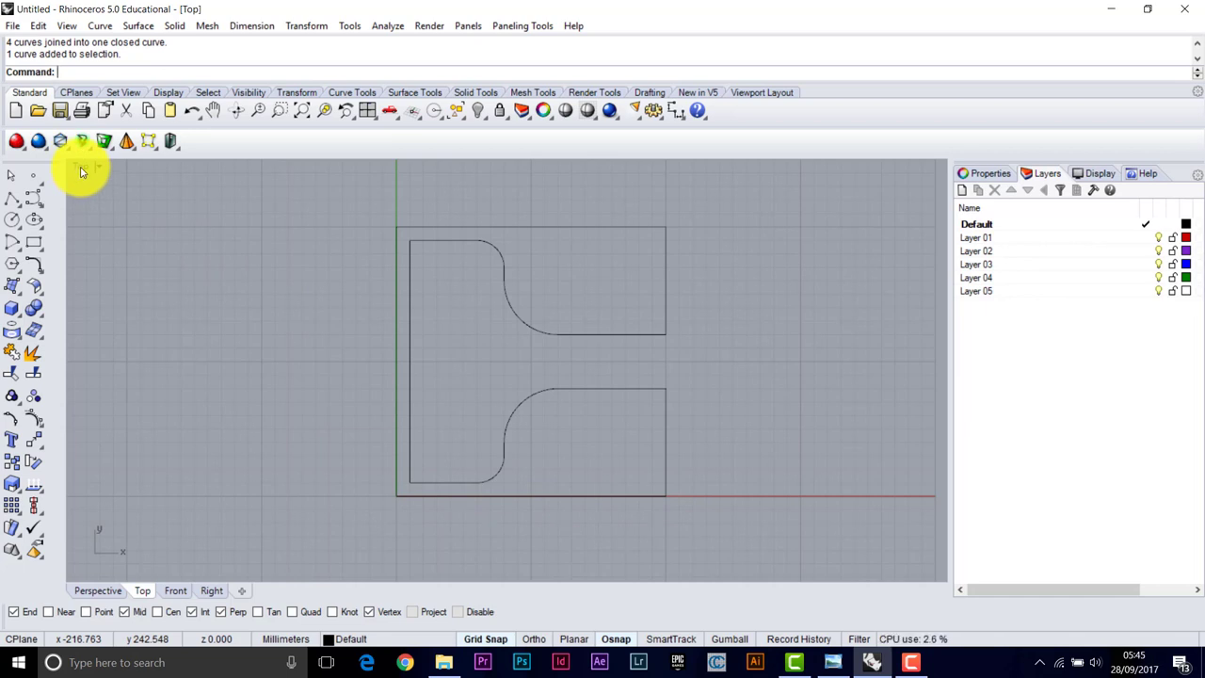
Maximize the Front viewport and pan so the origin sits toward the lower left
{"action": "left_click", "coordinate": [59, 140]}
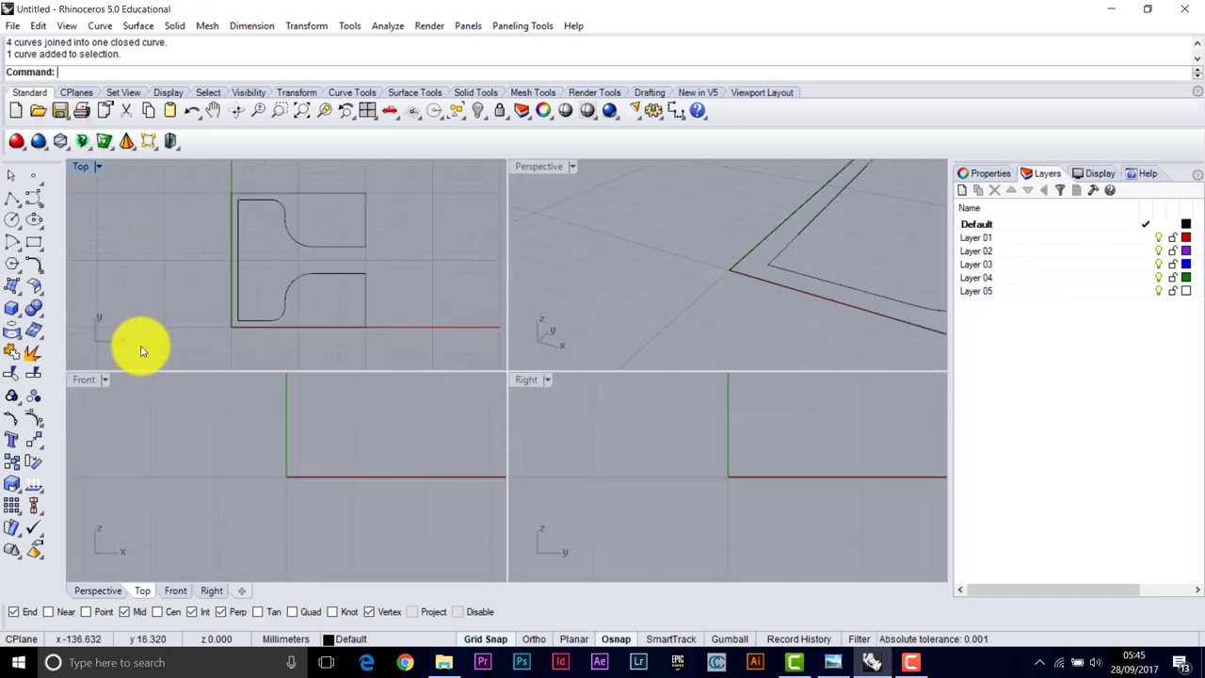
{"action": "double_click", "coordinate": [85, 381]}
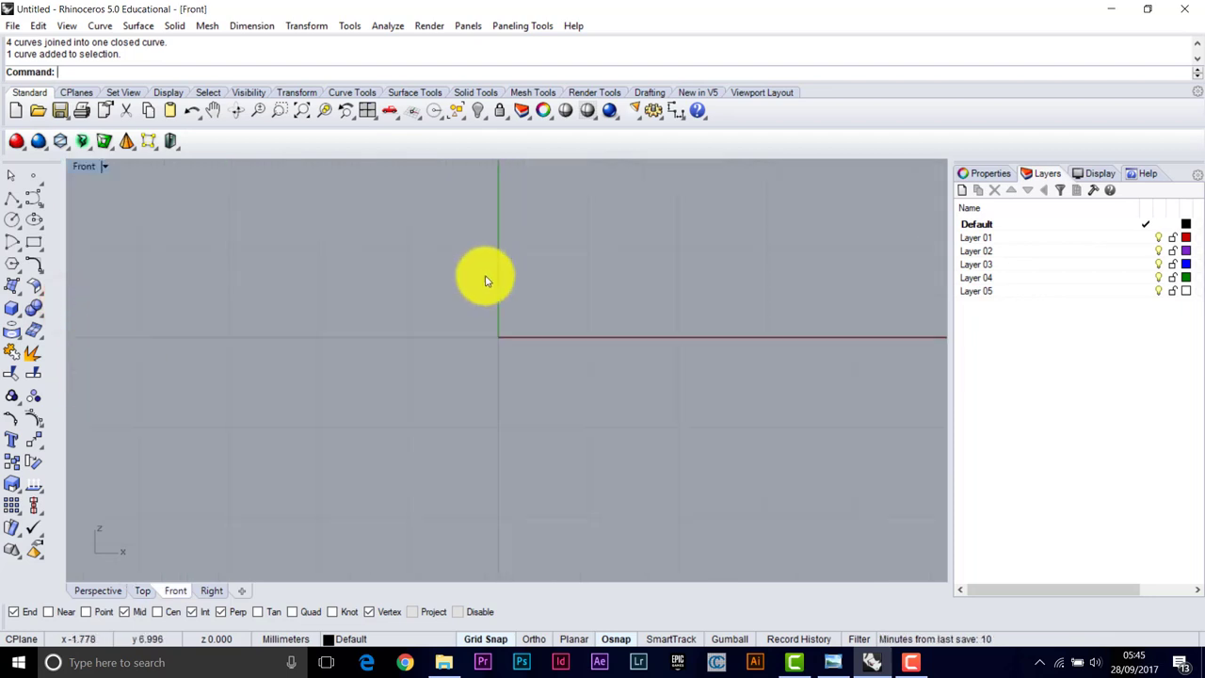
{"action": "right_click_drag", "start_coordinate": [568, 269], "coordinate": [411, 327]}
{"action": "right_click_drag", "start_coordinate": [505, 274], "coordinate": [470, 384]}
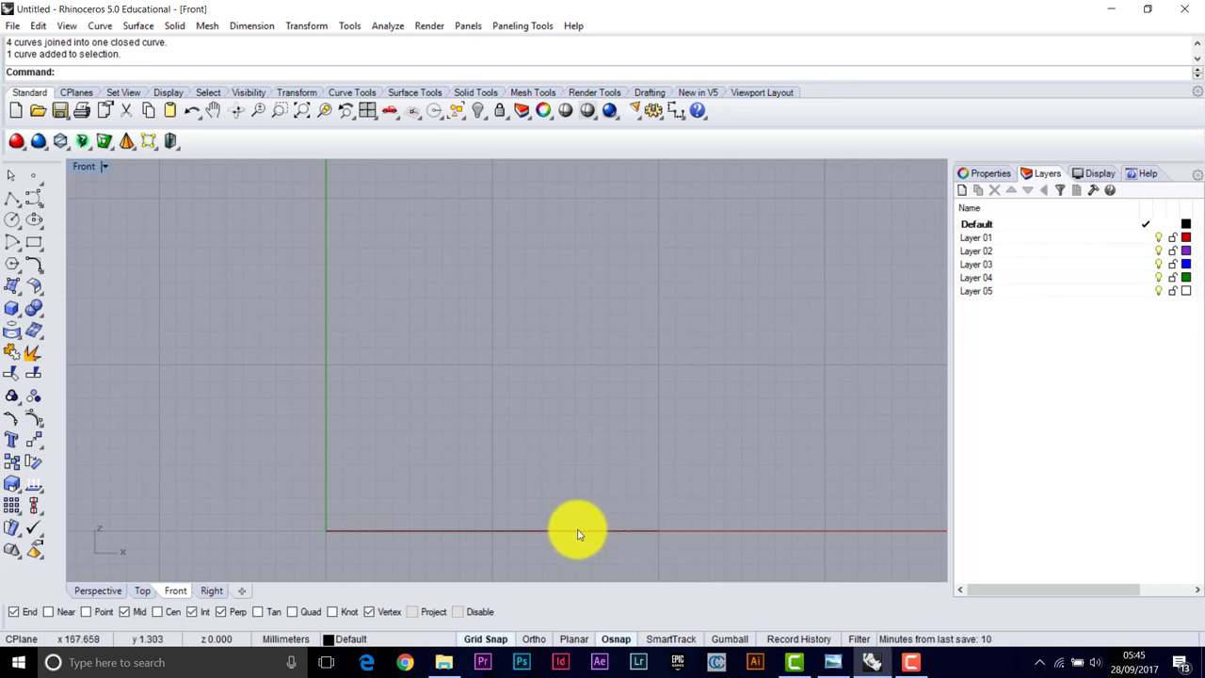
Draw a 200 mm square in the Front view from the origin to 200,200
{"action": "left_click", "coordinate": [35, 242]}
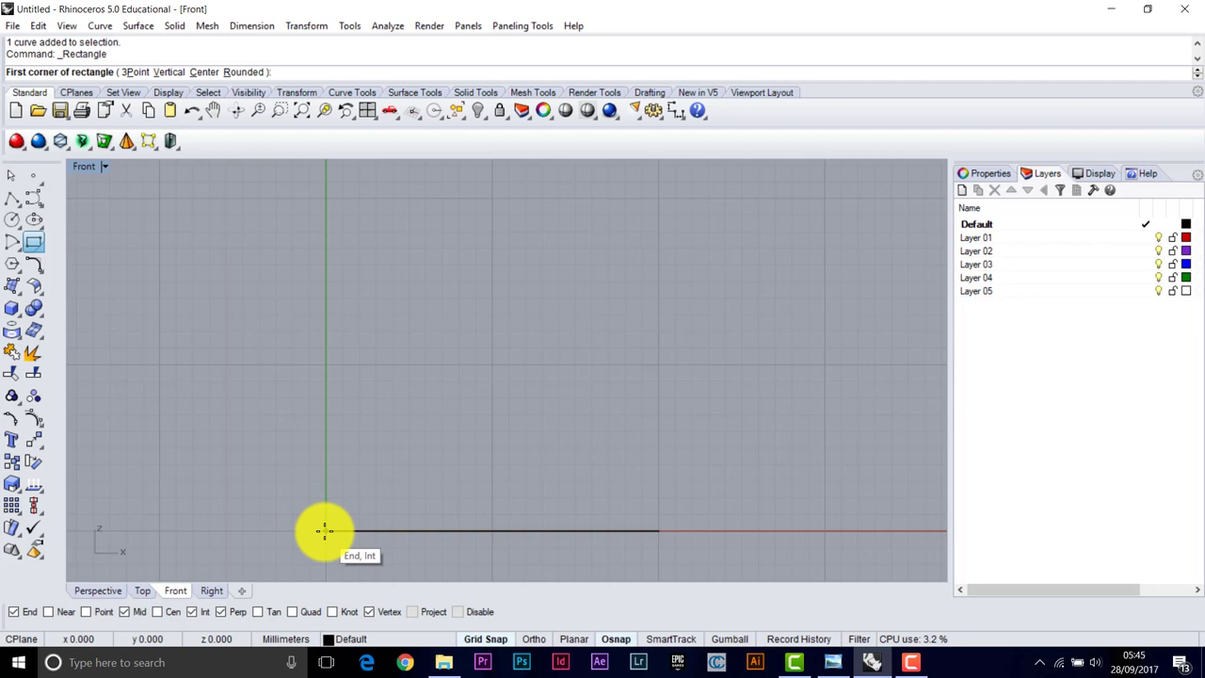
{"action": "left_click", "coordinate": [325, 530]}
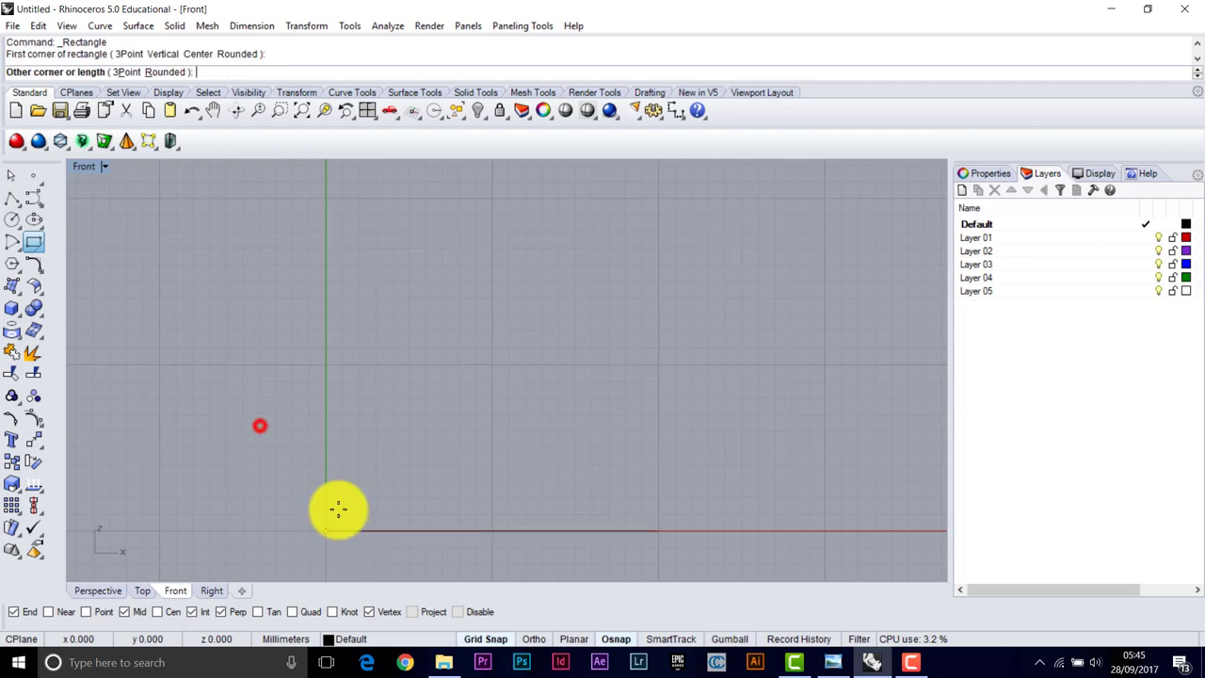
{"action": "left_click", "coordinate": [659, 201]}
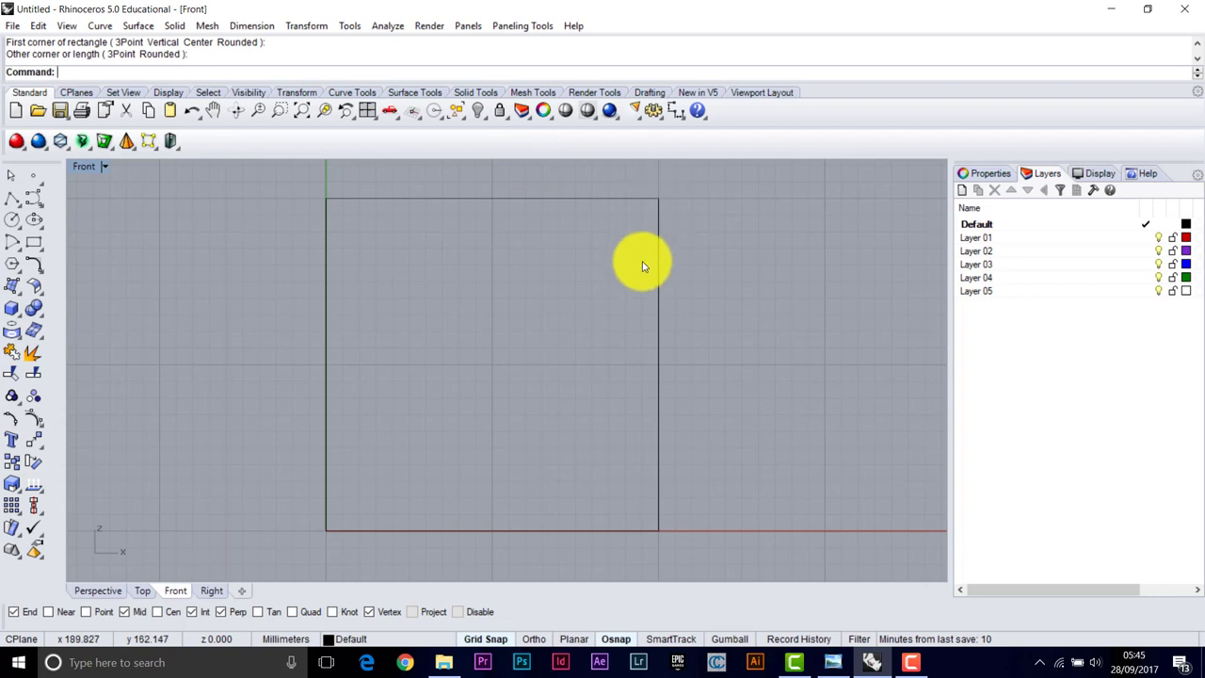
Restore the four-viewport layout and orbit Perspective to inspect the upright square
{"action": "double_click", "coordinate": [85, 171]}
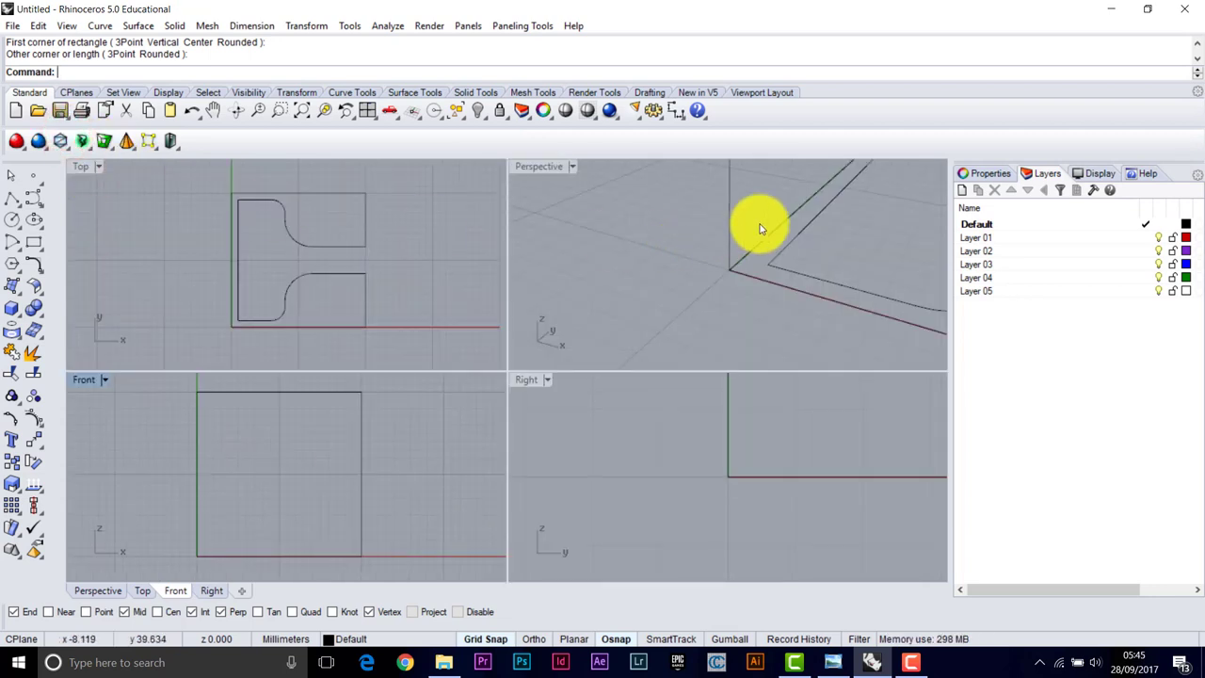
{"action": "scroll", "coordinate": [762, 226], "scroll_direction": "down", "scroll_amount": 3}
{"action": "right_click_drag", "start_coordinate": [764, 228], "coordinate": [581, 208]}
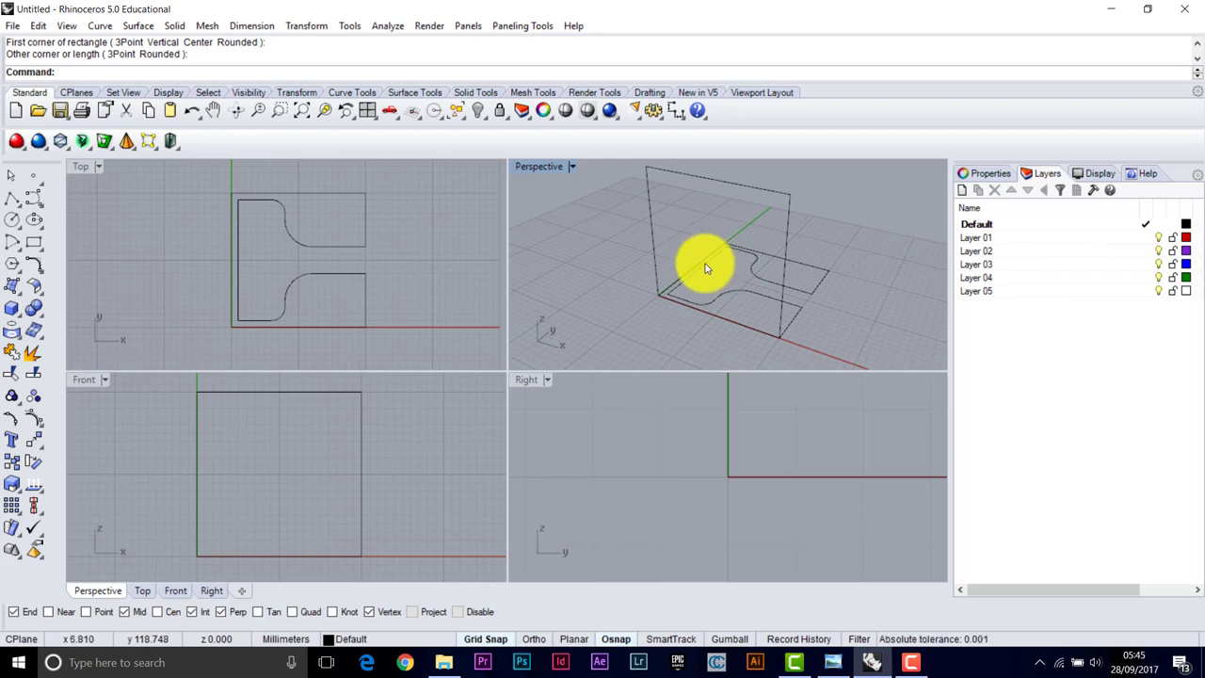
{"action": "right_click_drag", "start_coordinate": [722, 269], "coordinate": [714, 280]}
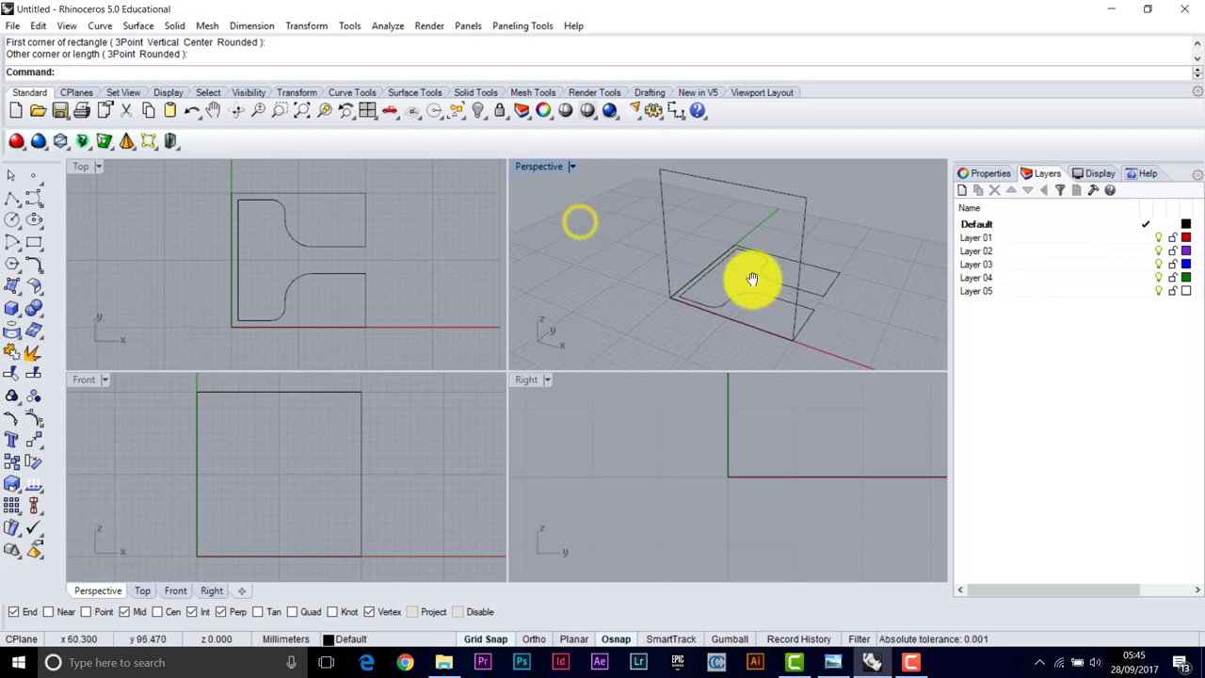
{"action": "right_click_drag", "start_coordinate": [770, 278], "coordinate": [738, 277], "text": "shift"}
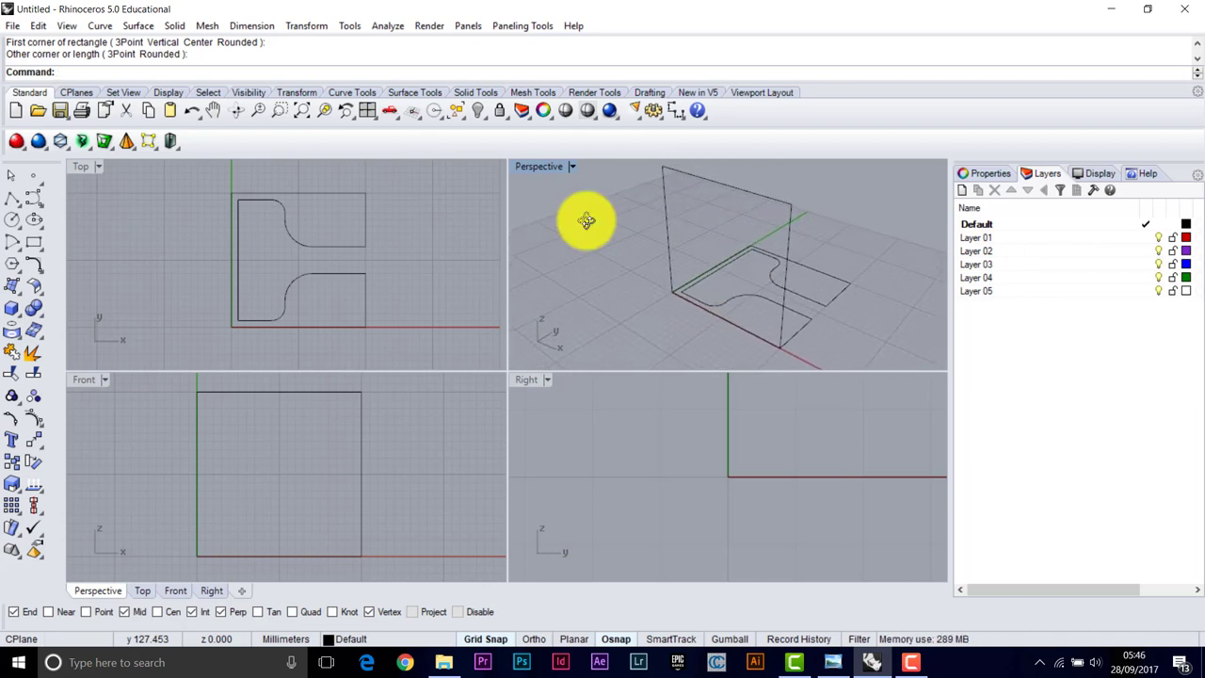
{"action": "left_click", "coordinate": [669, 261]}
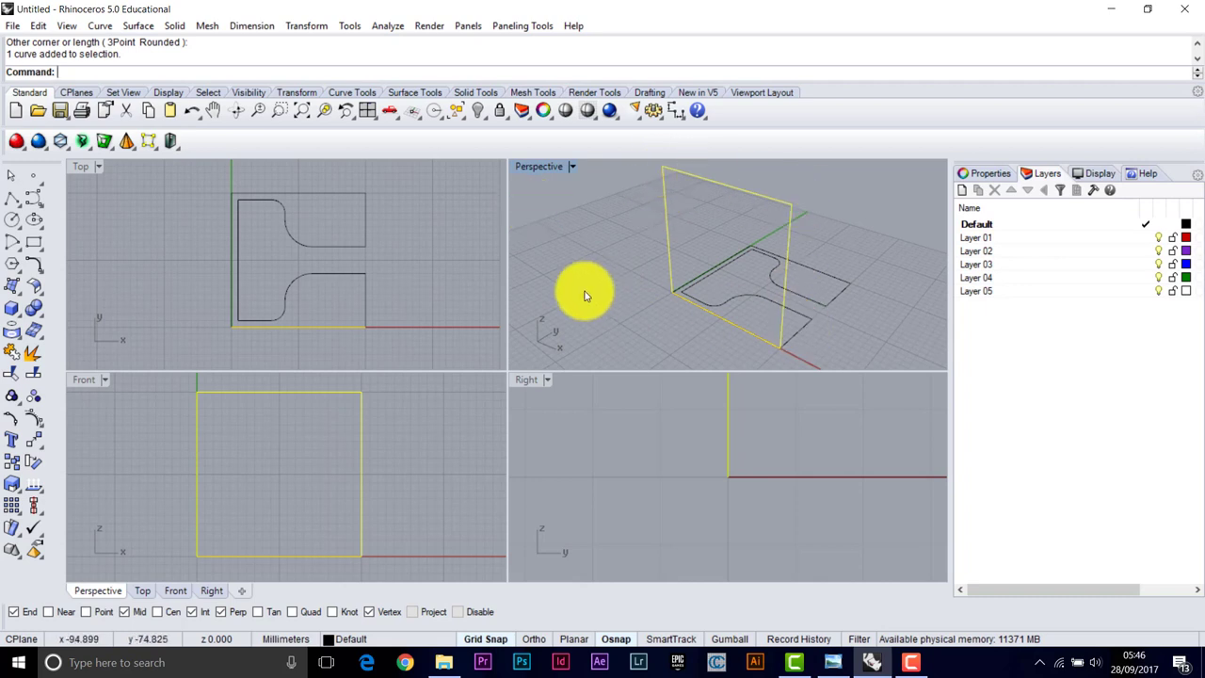
Maximize the Front view and offset the square 10 mm to its inside
{"action": "double_click", "coordinate": [80, 381]}
{"action": "left_click", "coordinate": [383, 202]}
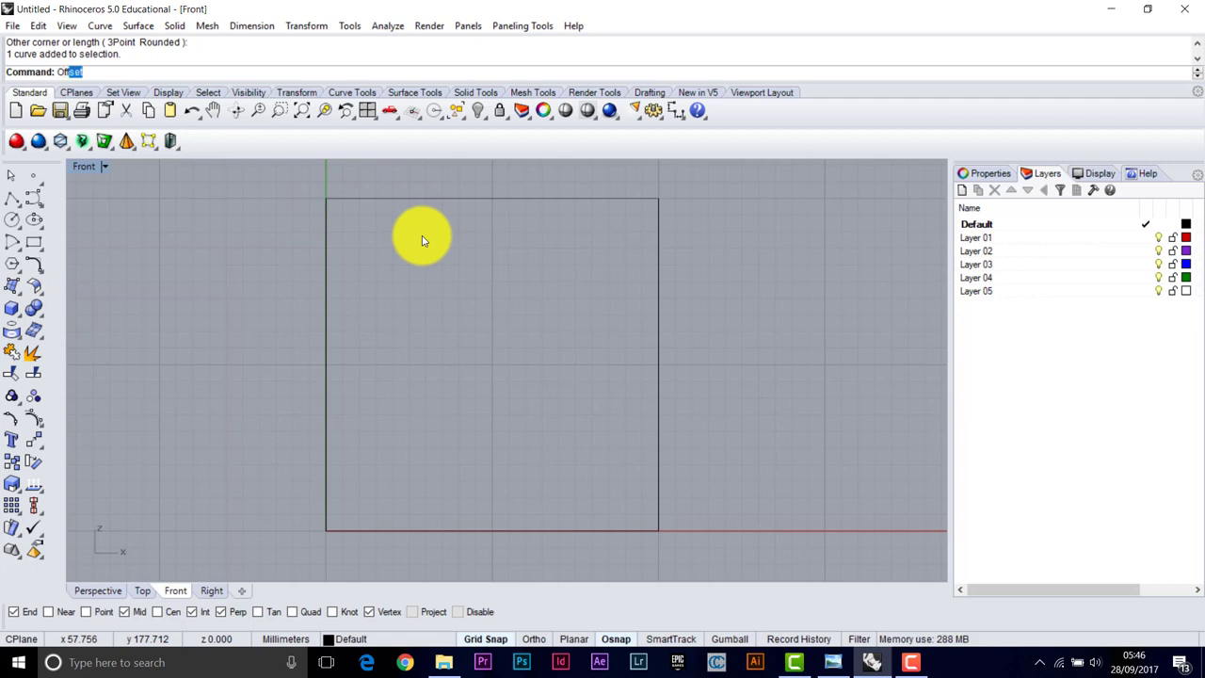
{"action": "type", "text": "e"}
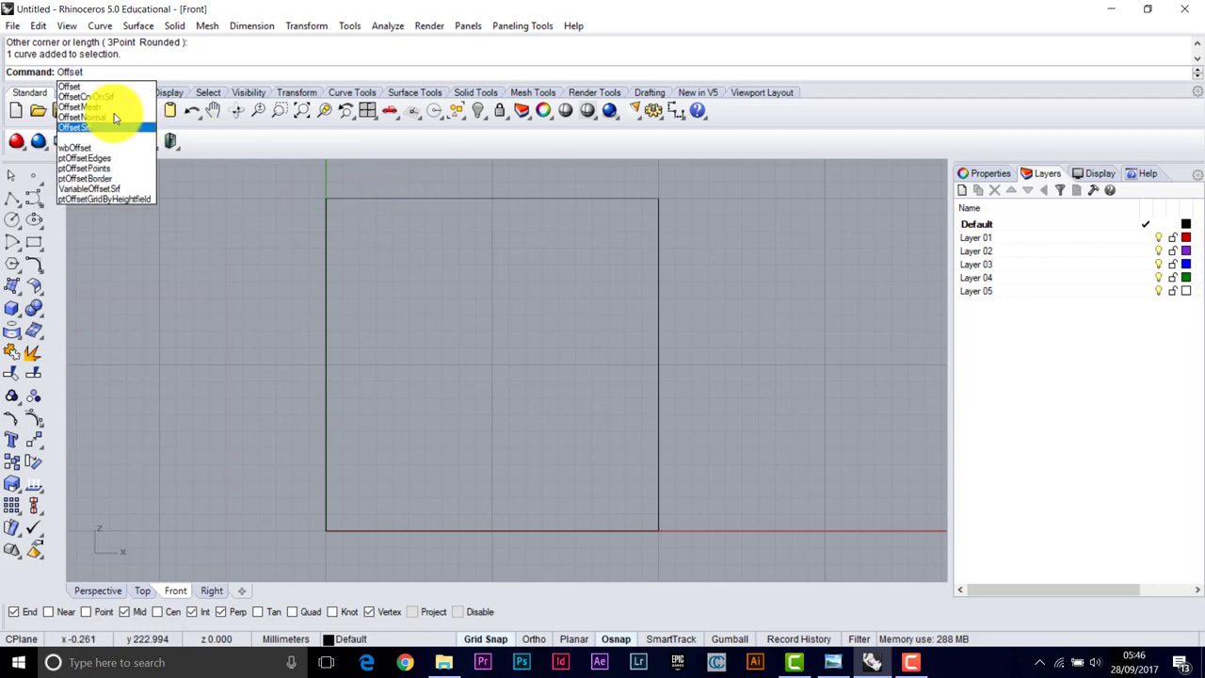
{"action": "left_click", "coordinate": [73, 87]}
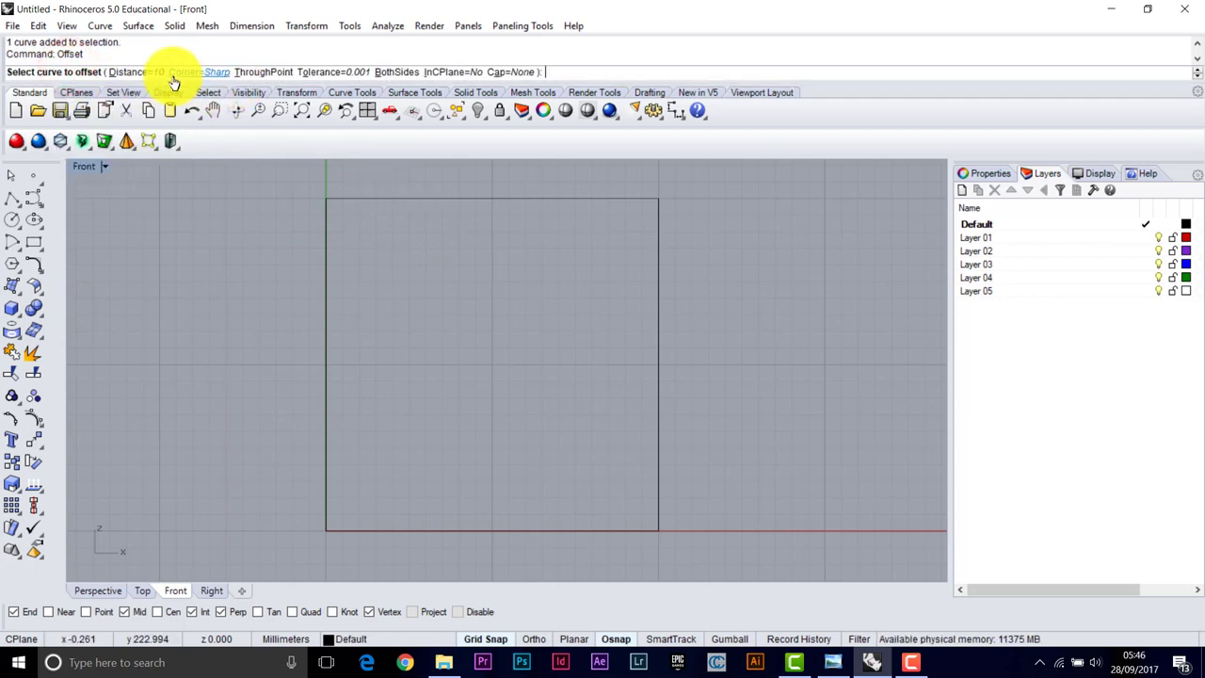
{"action": "left_click", "coordinate": [426, 199]}
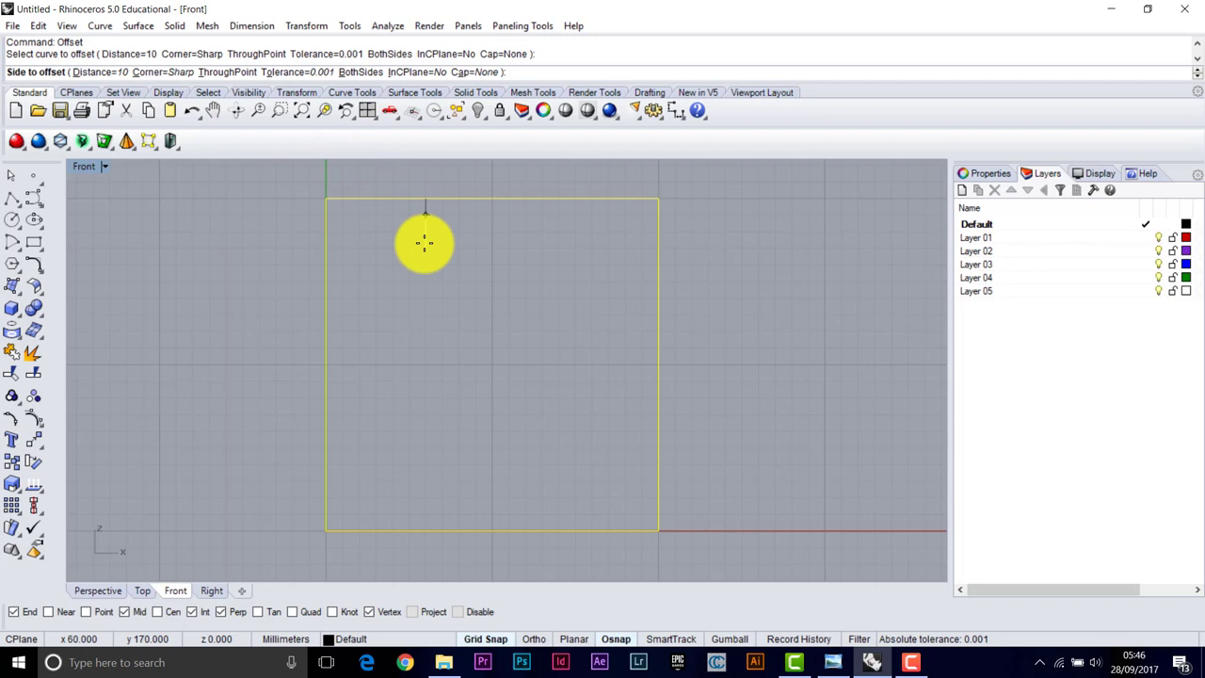
{"action": "left_click", "coordinate": [339, 208]}
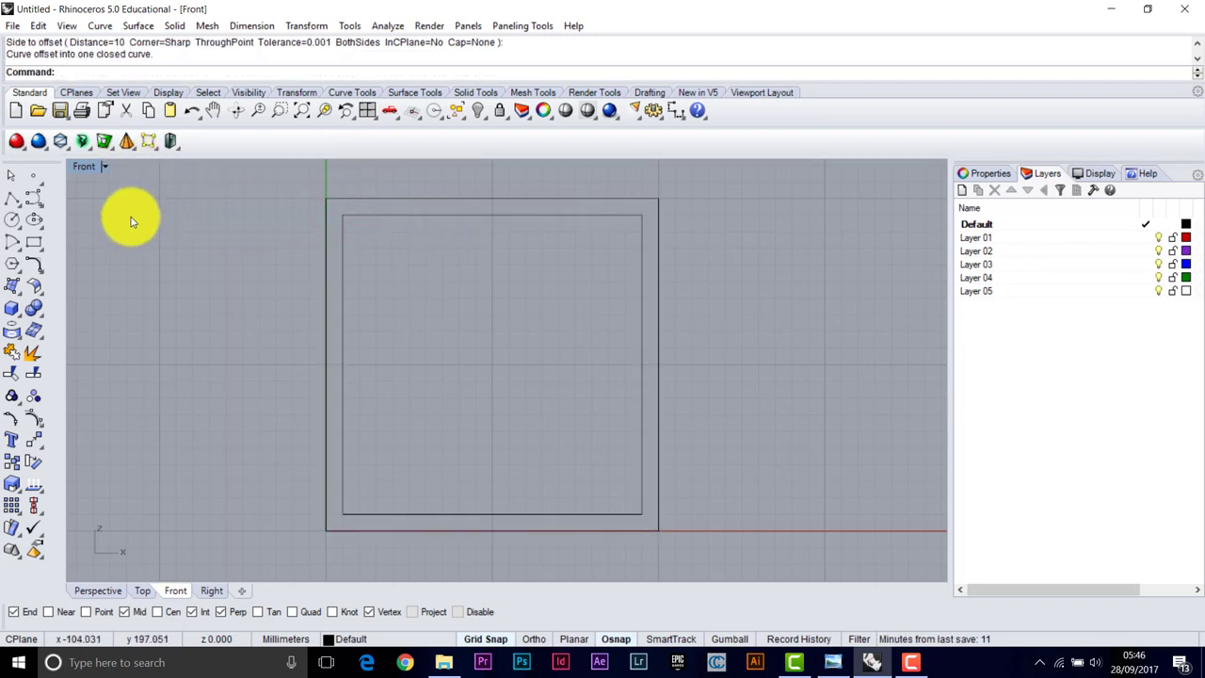
Draw a 70 mm horizontal line from the square's right edge and a 90 mm vertical line from its top
{"action": "right_click", "coordinate": [7, 200]}
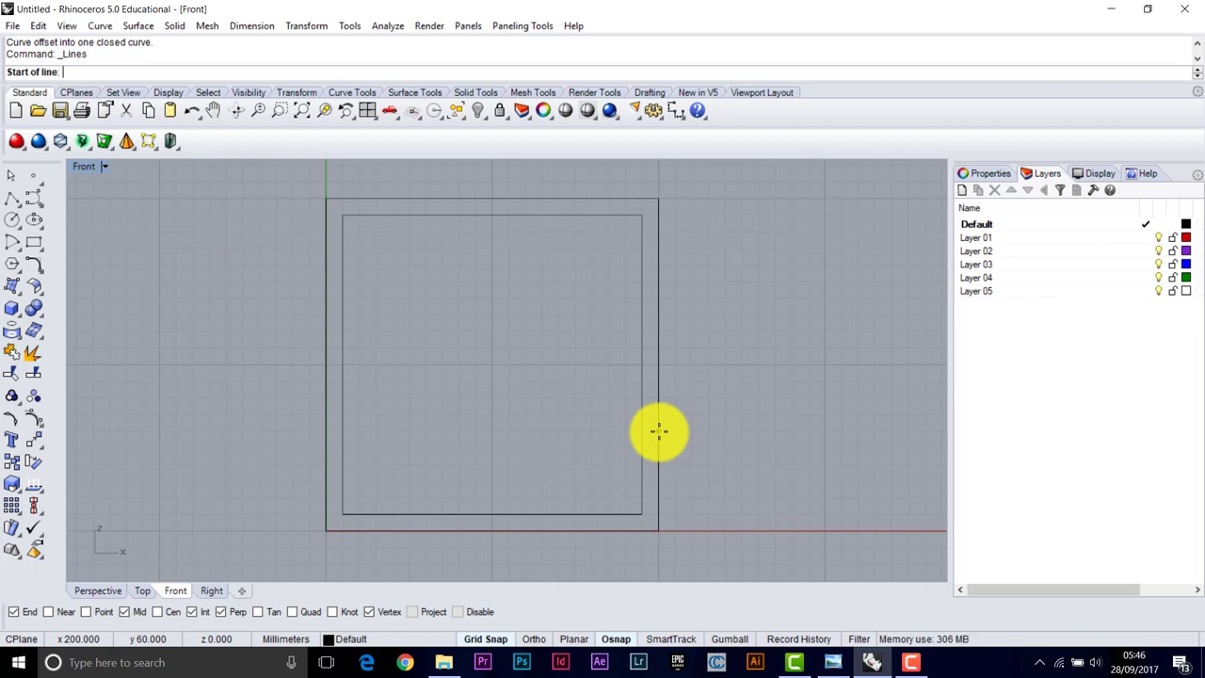
{"action": "left_click", "coordinate": [658, 431]}
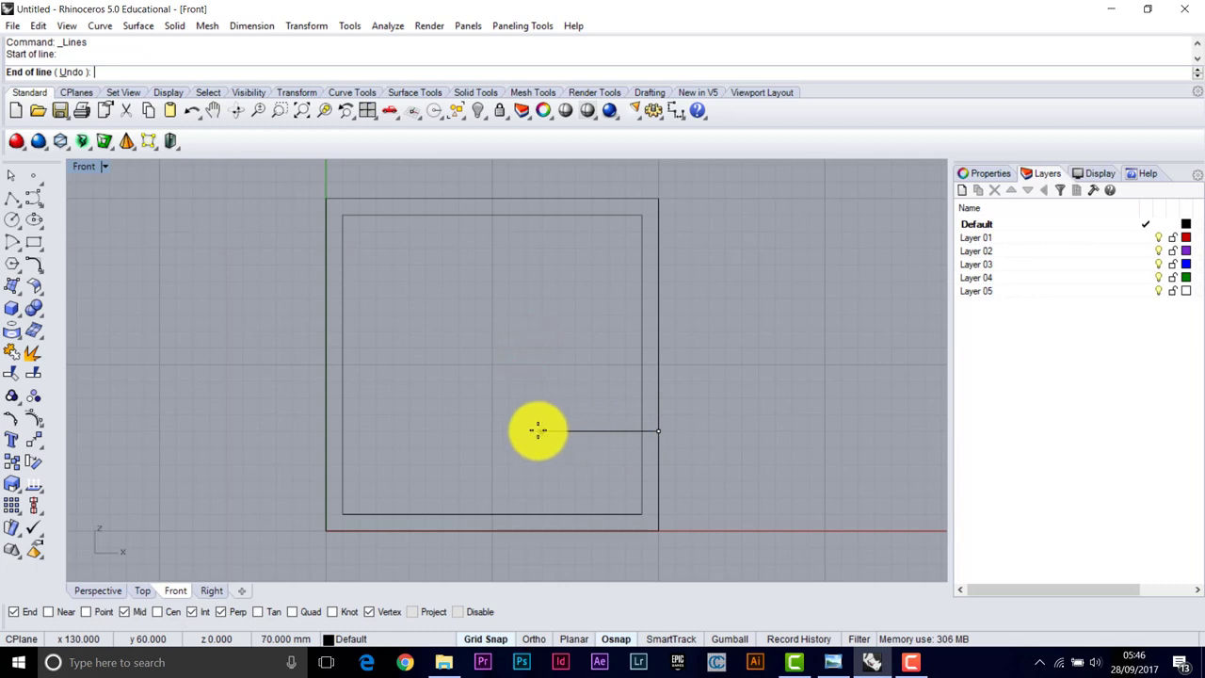
{"action": "left_click", "coordinate": [421, 345]}
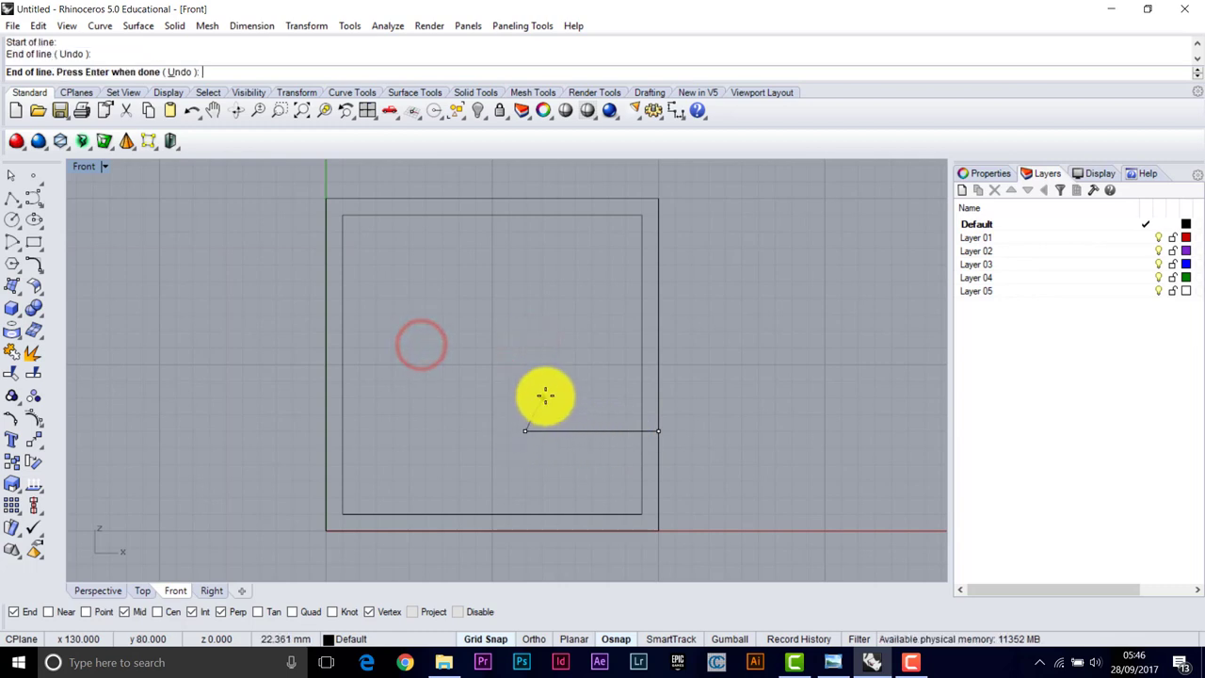
{"action": "key", "text": "Return"}
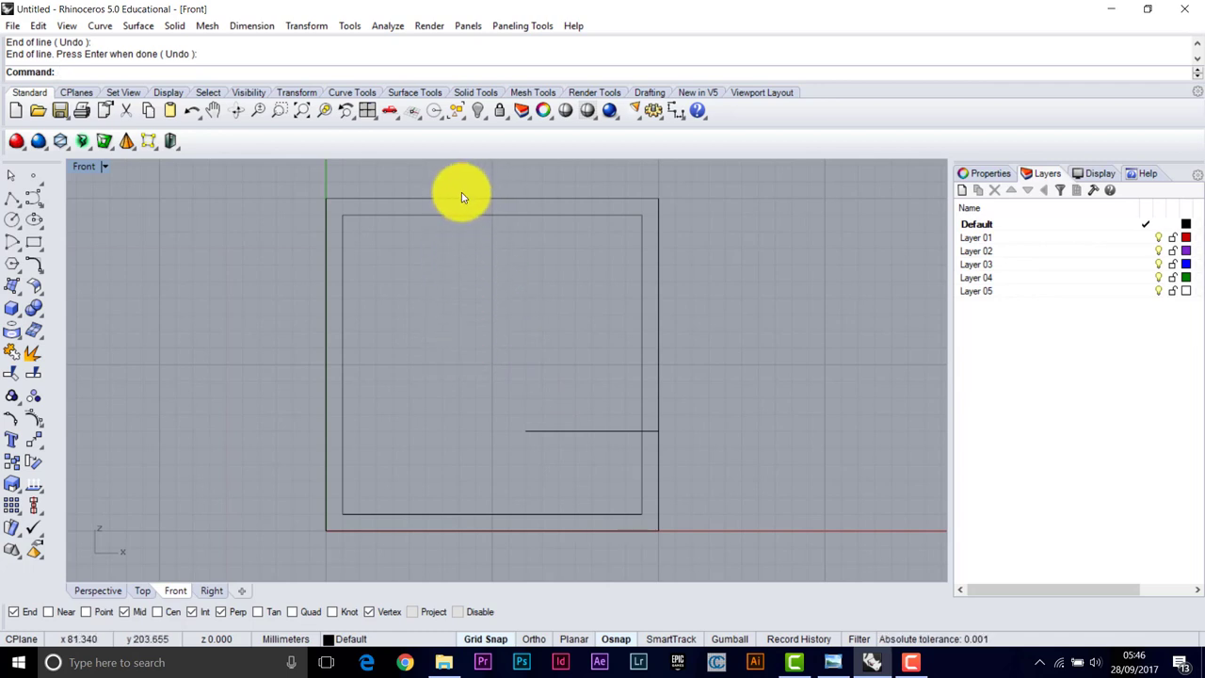
{"action": "right_click", "coordinate": [12, 199]}
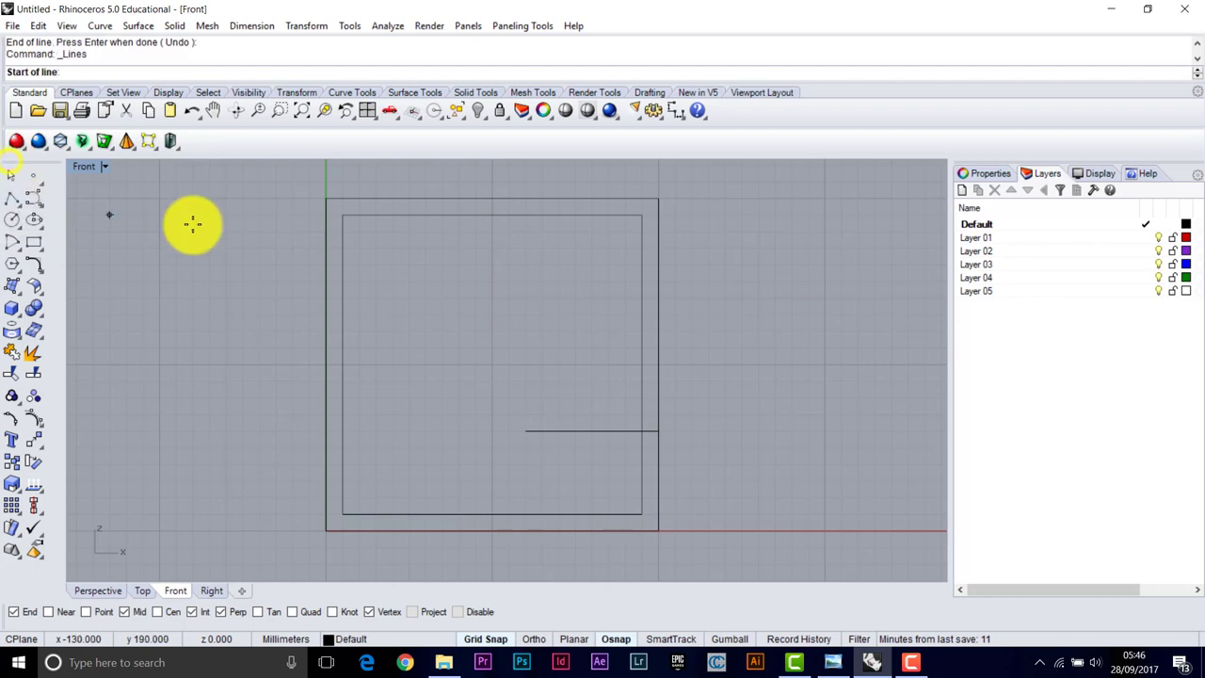
{"action": "left_click", "coordinate": [460, 197]}
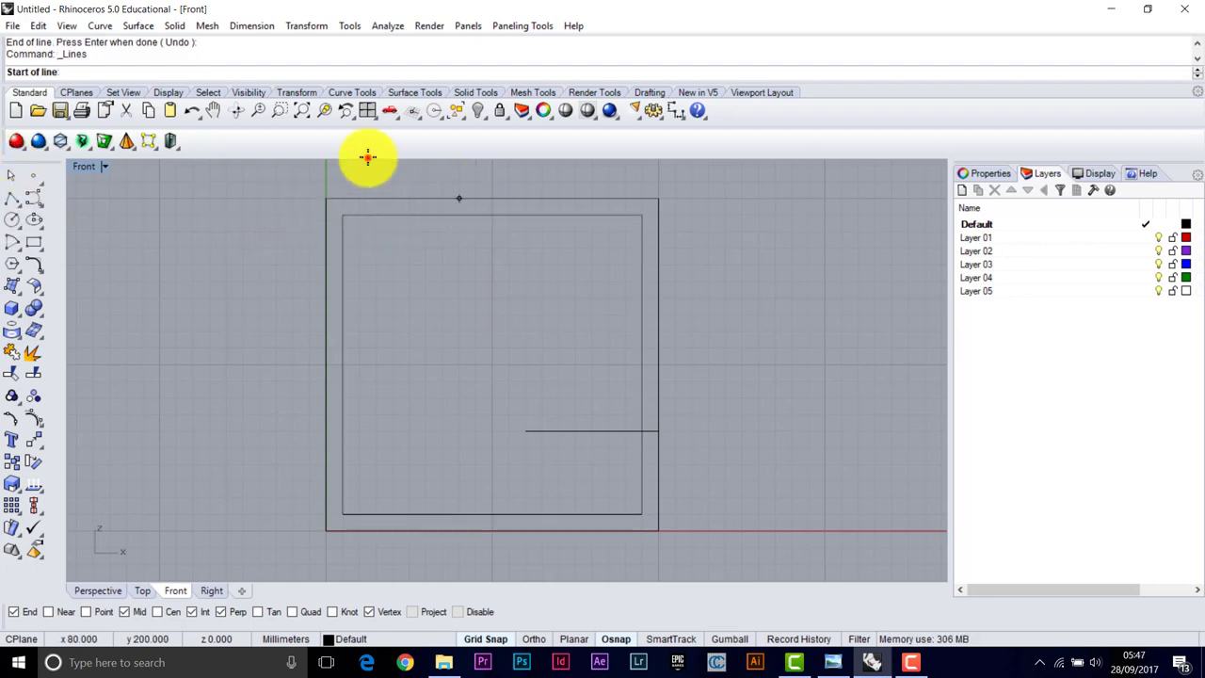
{"action": "left_click", "coordinate": [460, 344]}
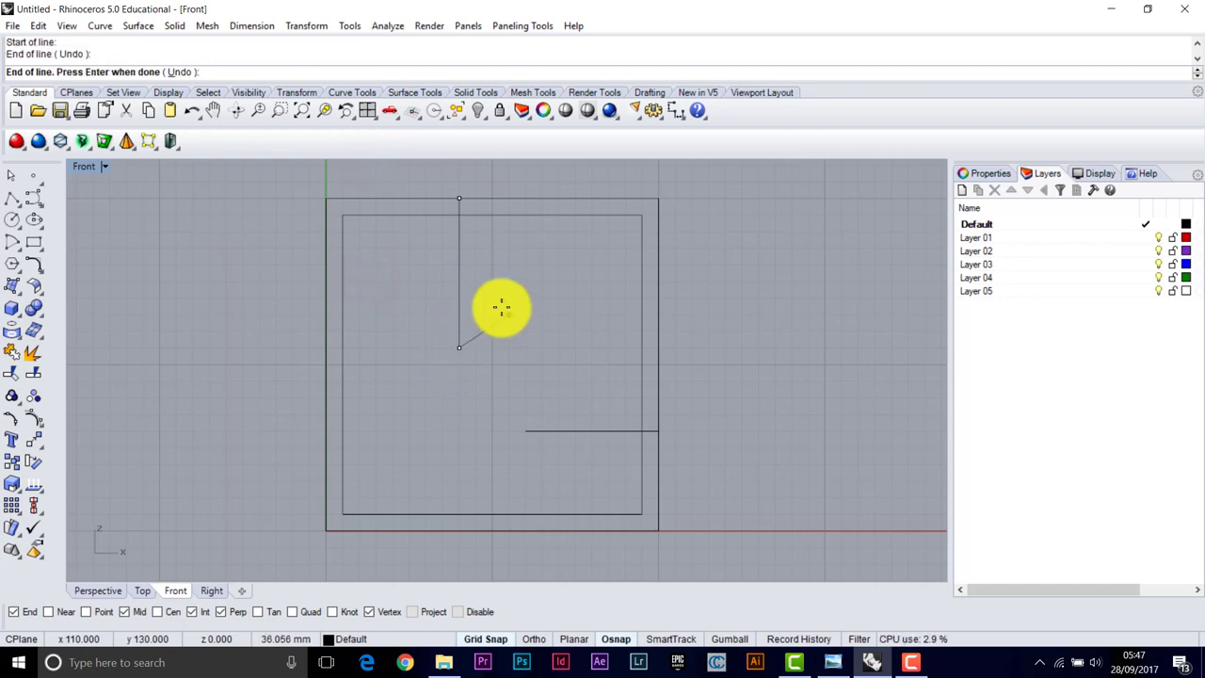
{"action": "key", "text": "Return"}
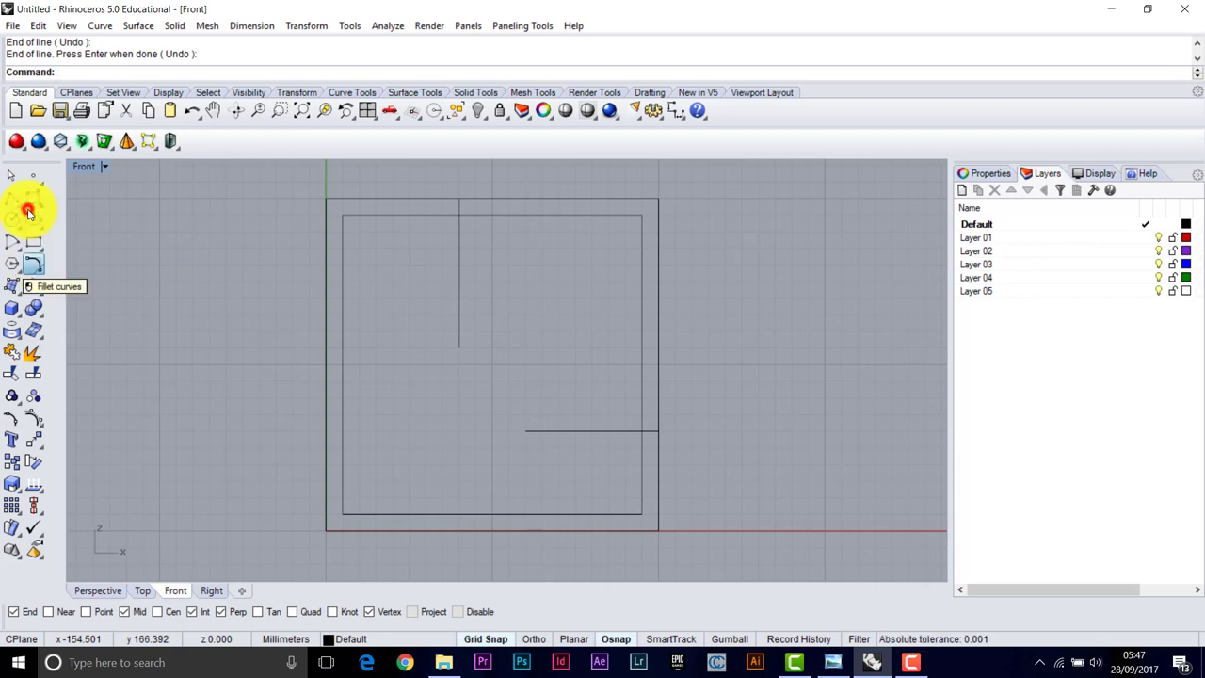
Fillet the vertical and horizontal lines with a 40 mm radius arc, Join set to No
{"action": "left_click", "coordinate": [35, 266]}
{"action": "left_click", "coordinate": [161, 73]}
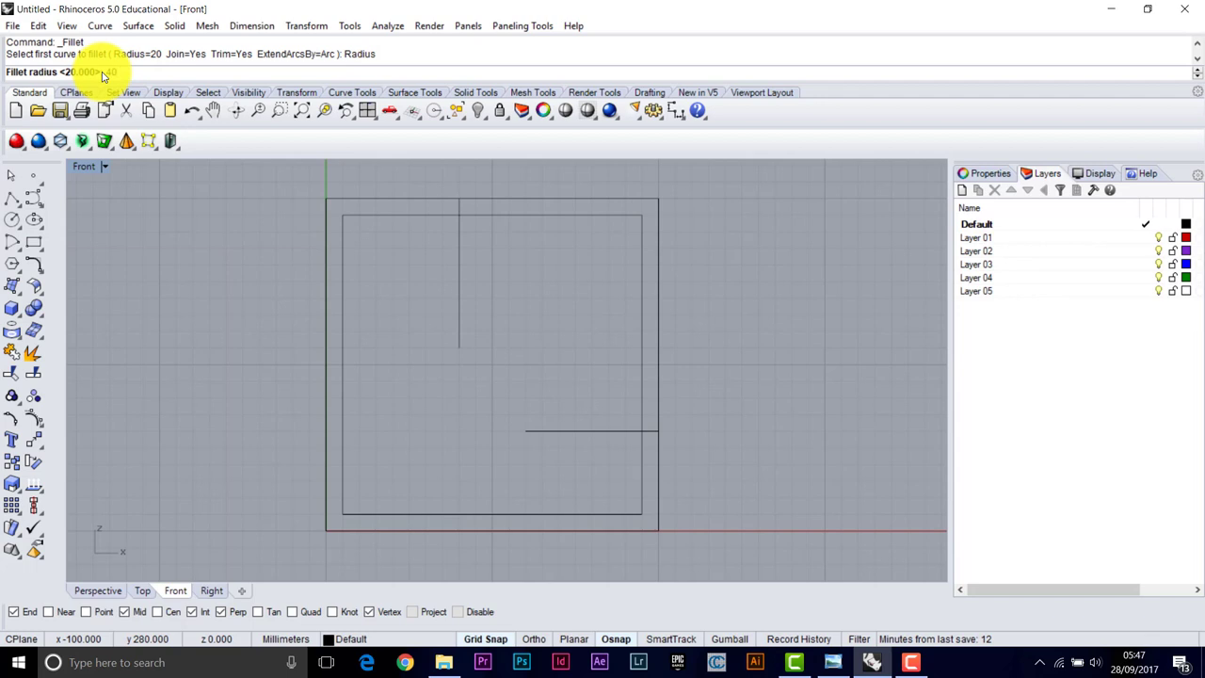
{"action": "key", "text": "Return"}
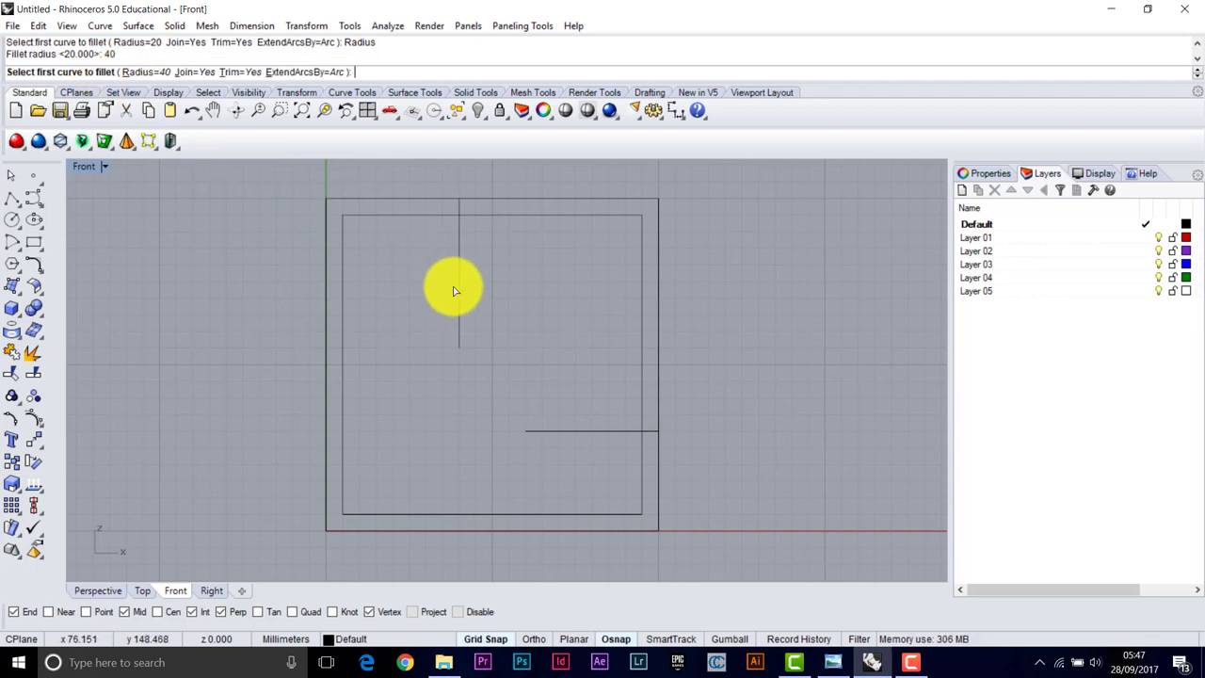
{"action": "left_click", "coordinate": [209, 75]}
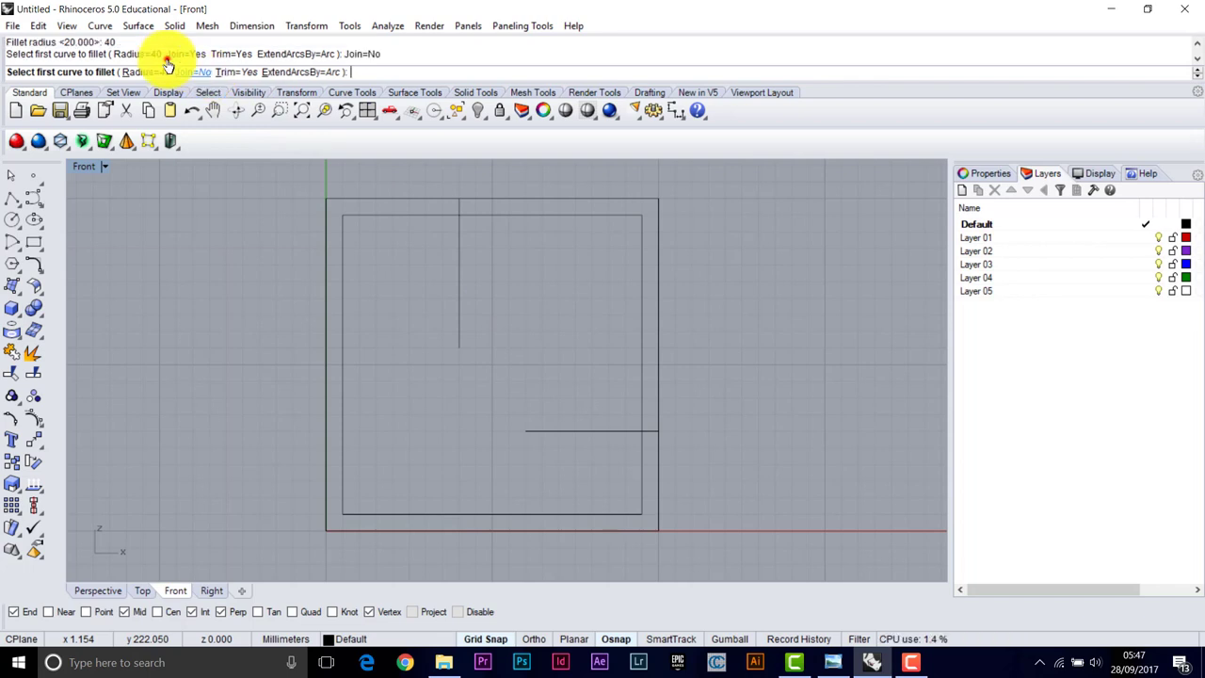
{"action": "left_click", "coordinate": [459, 300]}
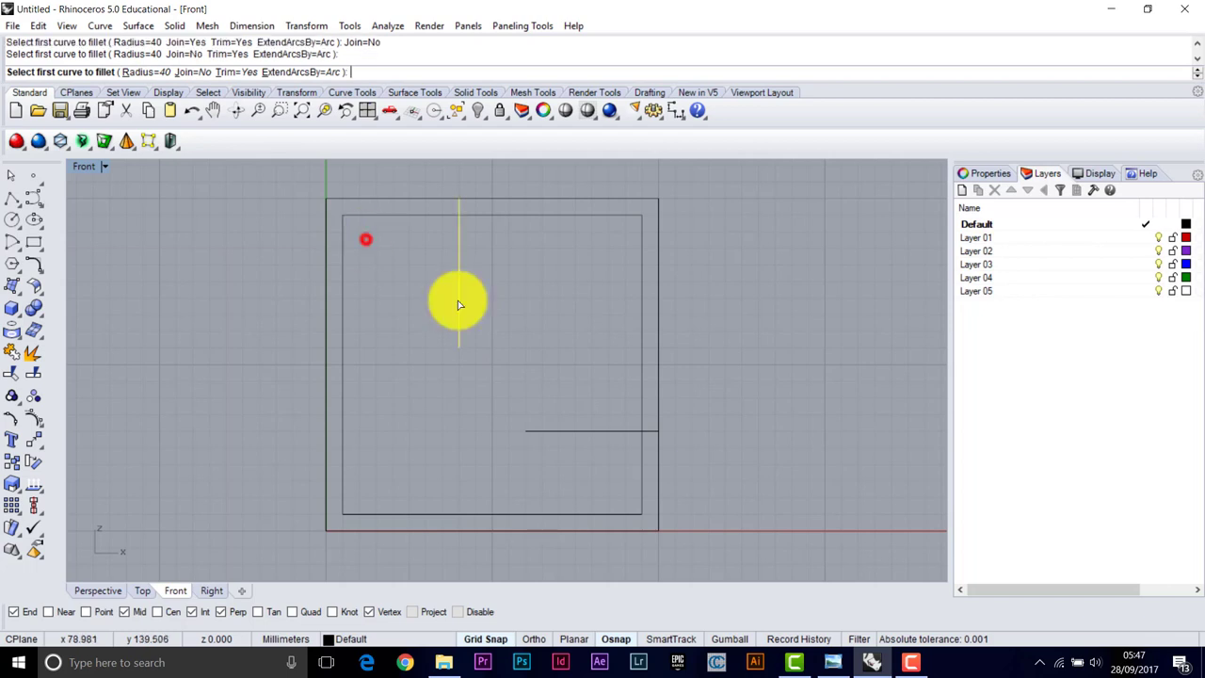
{"action": "left_click", "coordinate": [563, 430]}
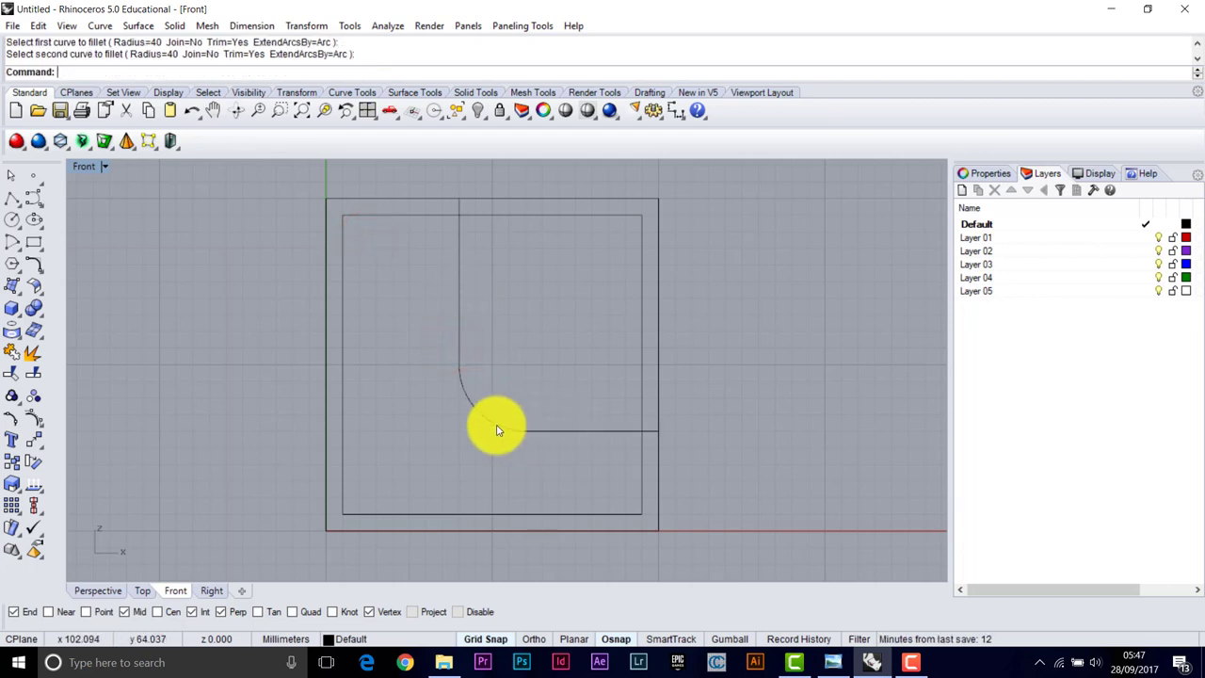
Confirm the fillet arc is a separate curve from the two lines
{"action": "left_click", "coordinate": [552, 434]}
{"action": "left_click", "coordinate": [479, 419]}
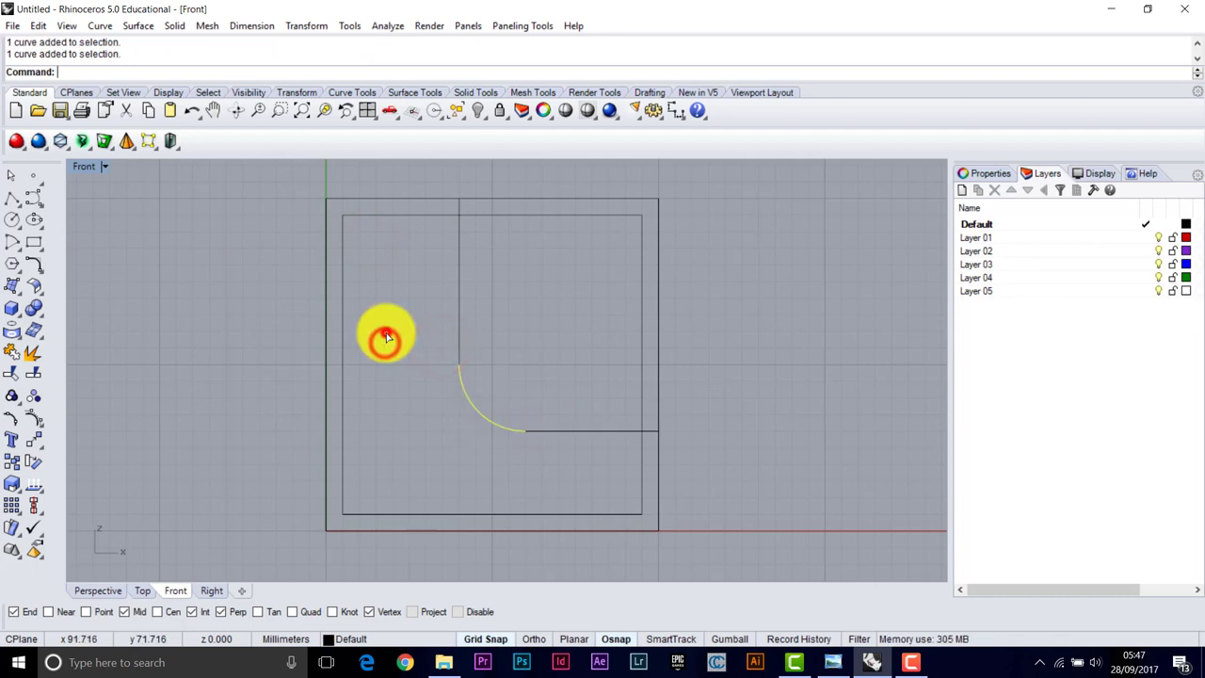
{"action": "left_click", "coordinate": [440, 334]}
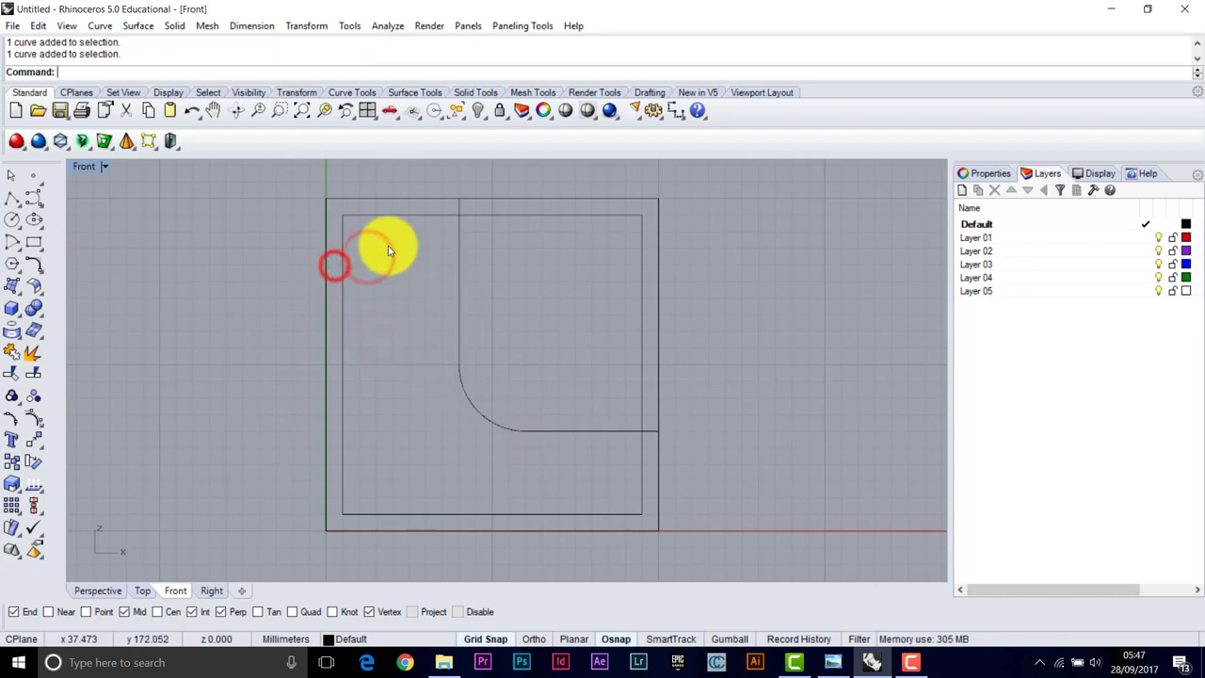
{"action": "scroll", "coordinate": [344, 218], "scroll_direction": "up", "scroll_amount": 4}
Draw a 500 mm line at -30° from the outer square's top-left corner, Ortho off
{"action": "right_click_drag", "start_coordinate": [344, 219], "coordinate": [444, 293]}
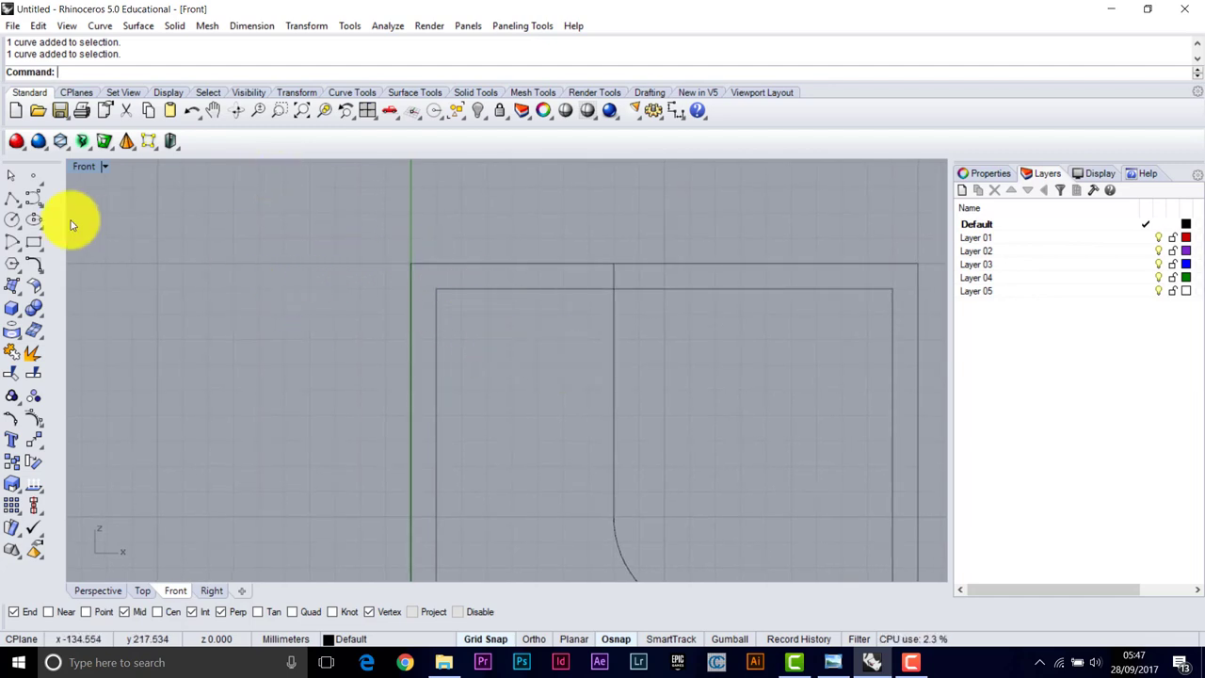
{"action": "right_click", "coordinate": [10, 199]}
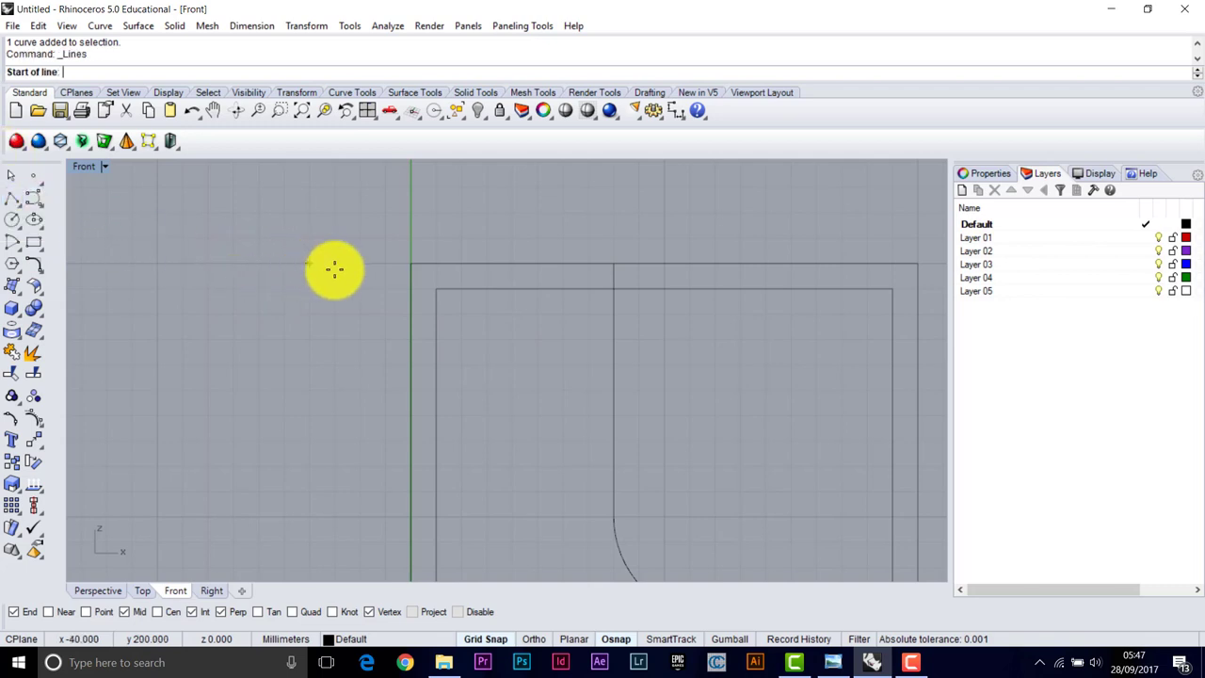
{"action": "left_click", "coordinate": [412, 264]}
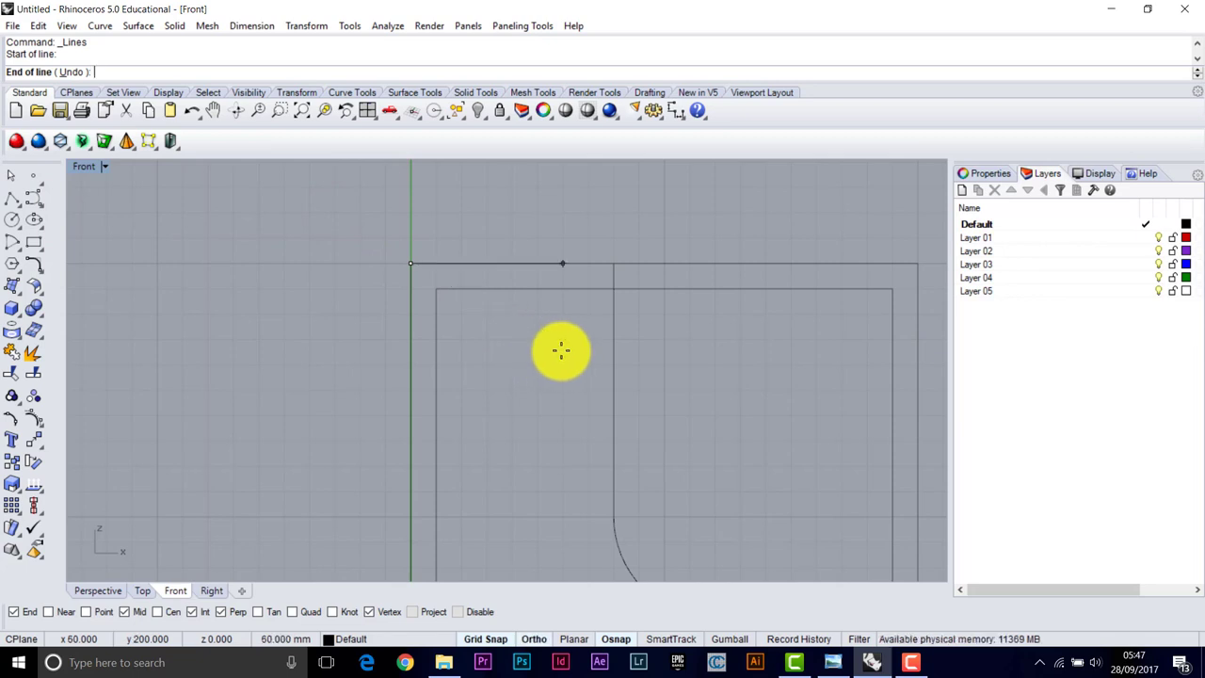
{"action": "type", "text": "@500"}
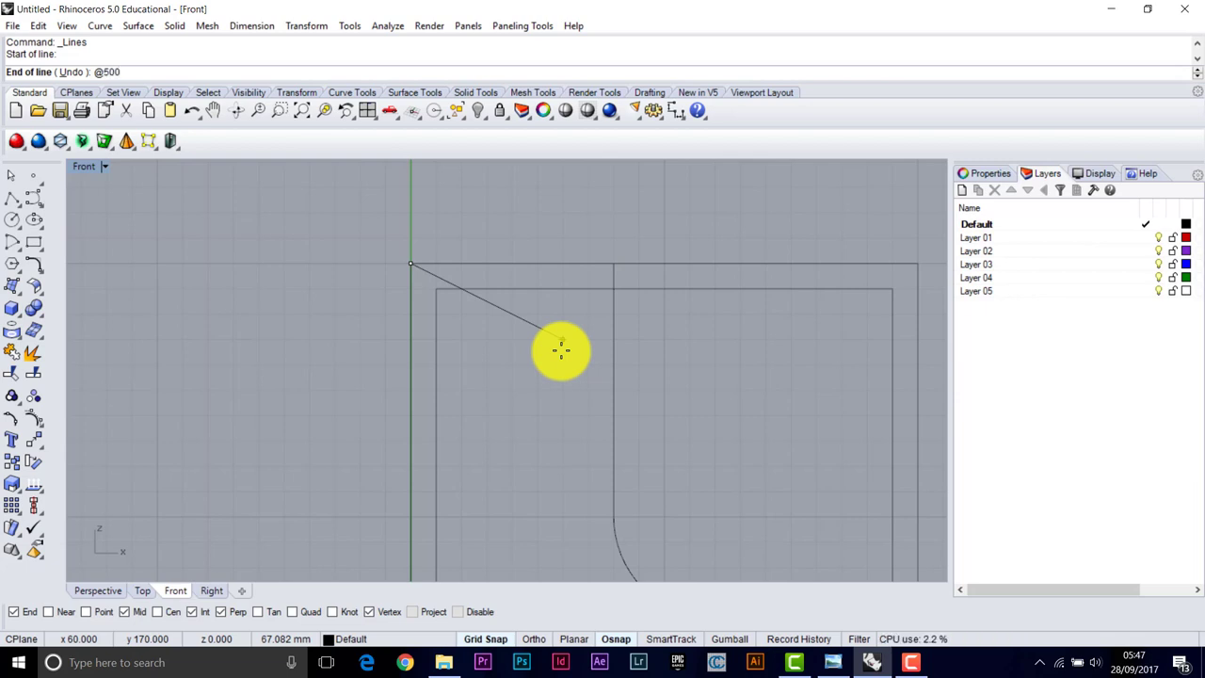
{"action": "key", "text": "F8"}
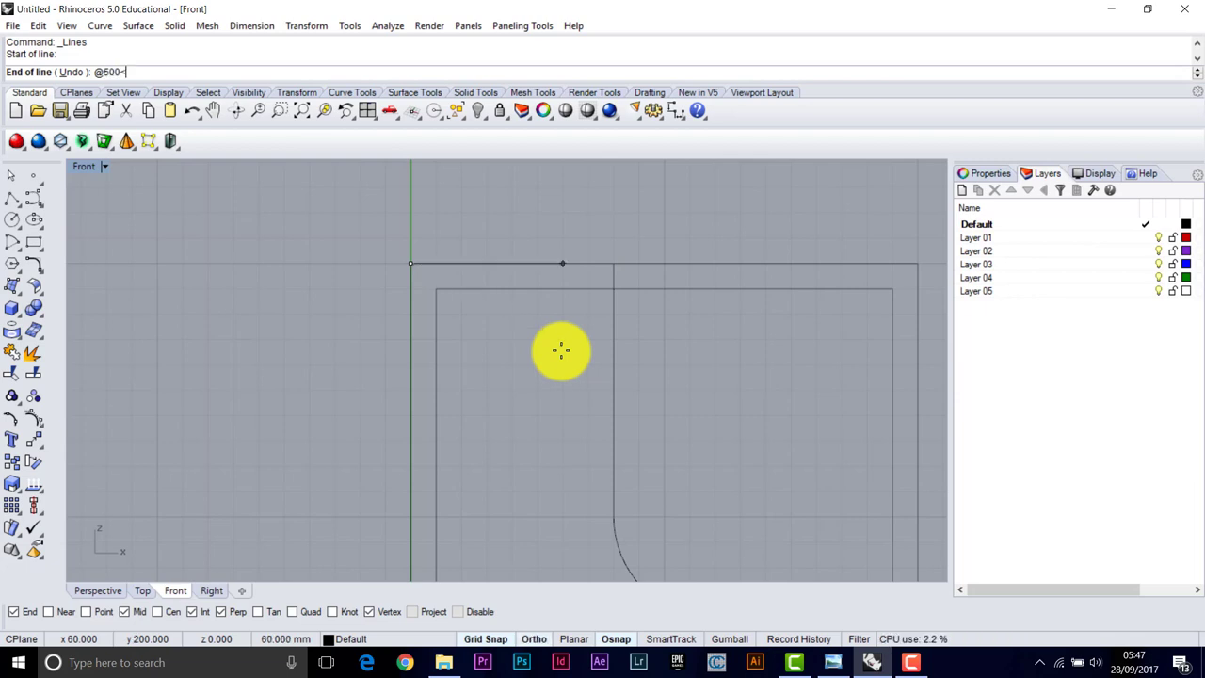
{"action": "key", "text": "F8"}
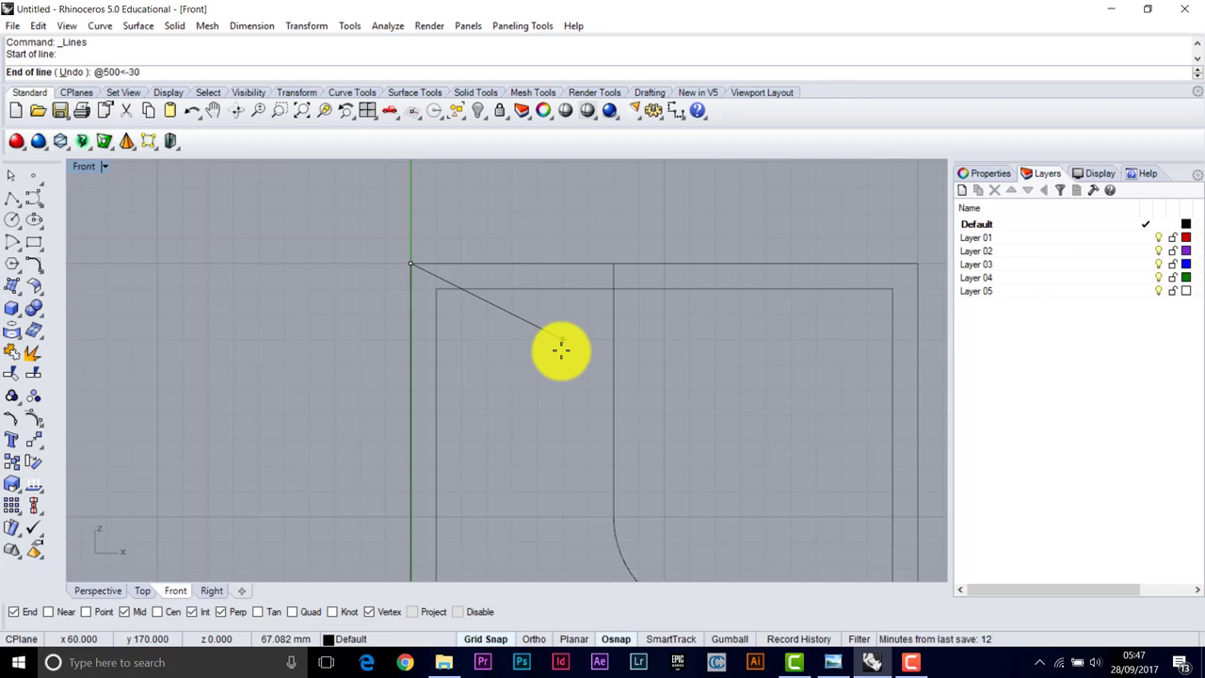
{"action": "key", "text": "Return"}
{"action": "key", "text": "Return"}
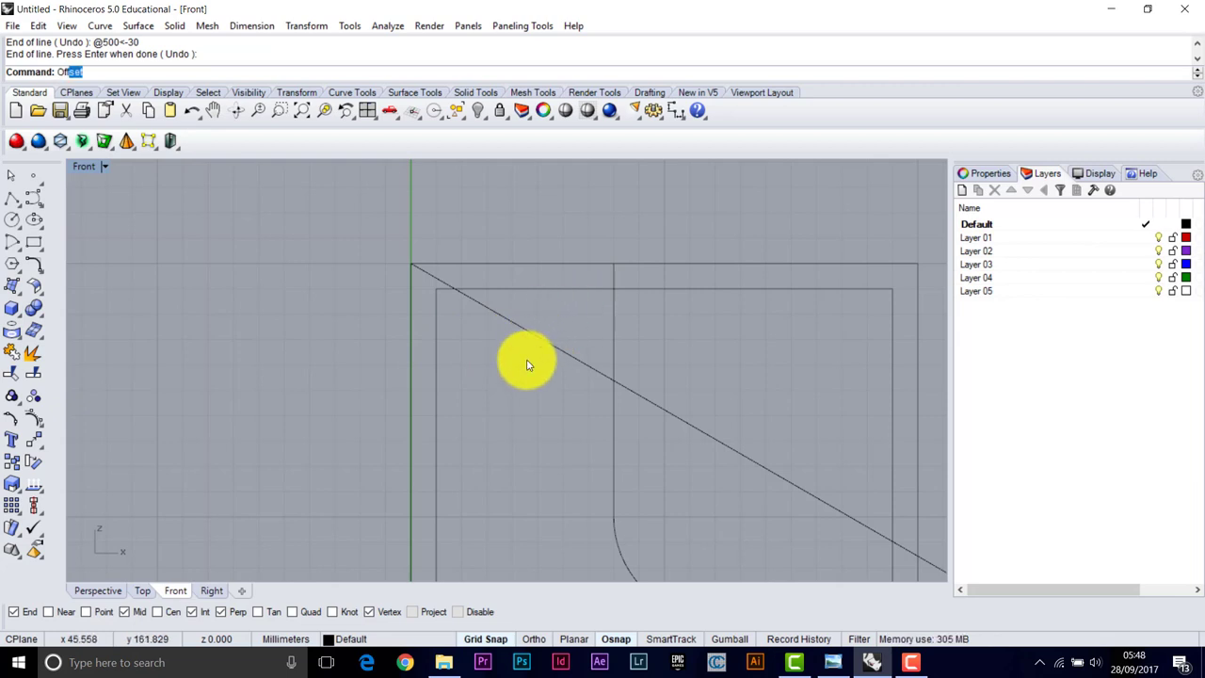
Offset the diagonal 5 mm to both sides, then delete the original middle line
{"action": "type", "text": "set"}
{"action": "key", "text": "Return"}
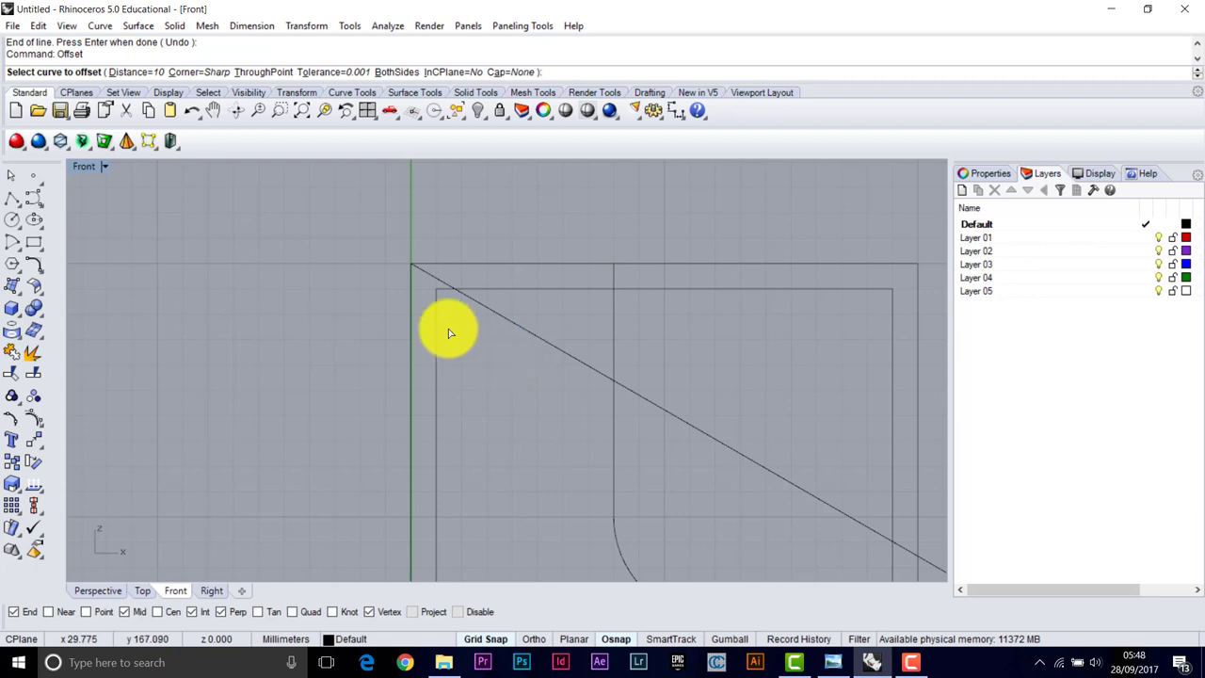
{"action": "left_click", "coordinate": [144, 75]}
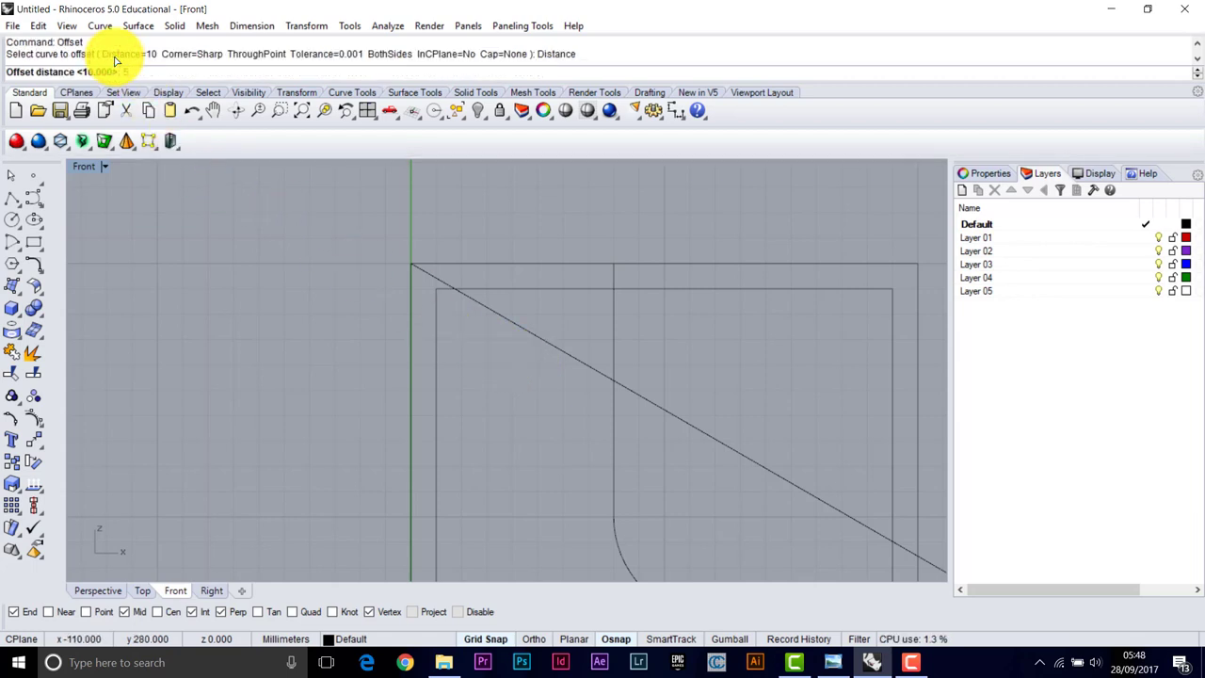
{"action": "key", "text": "Return"}
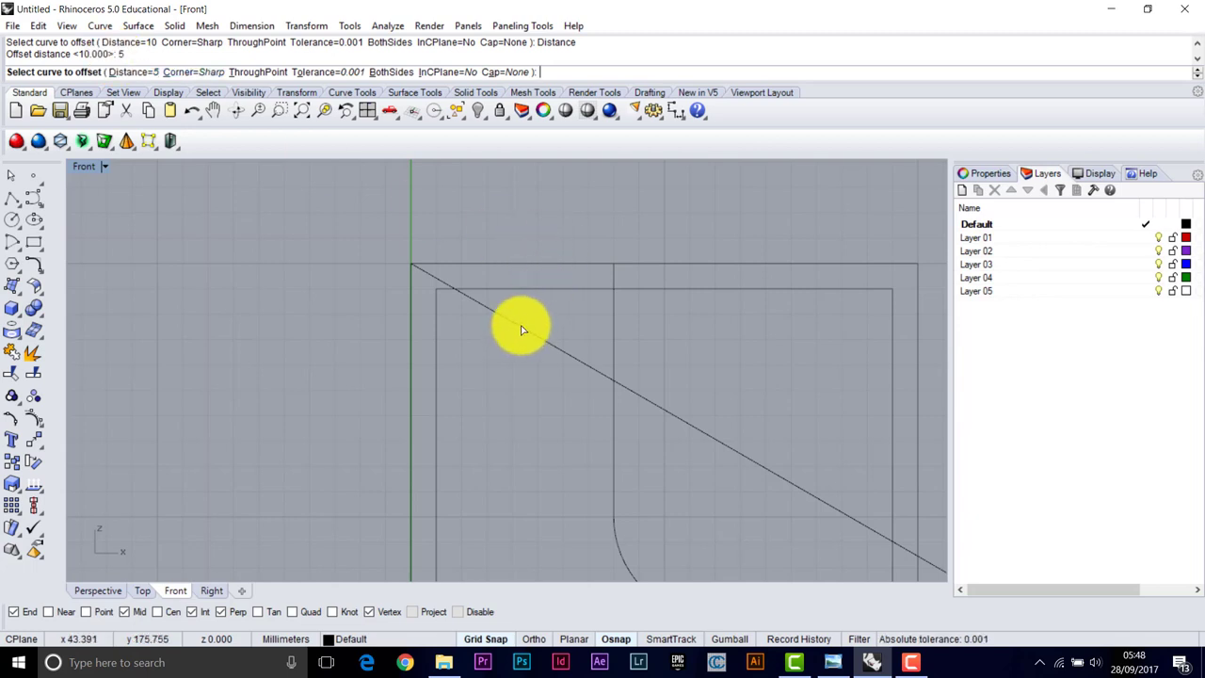
{"action": "left_click", "coordinate": [523, 328]}
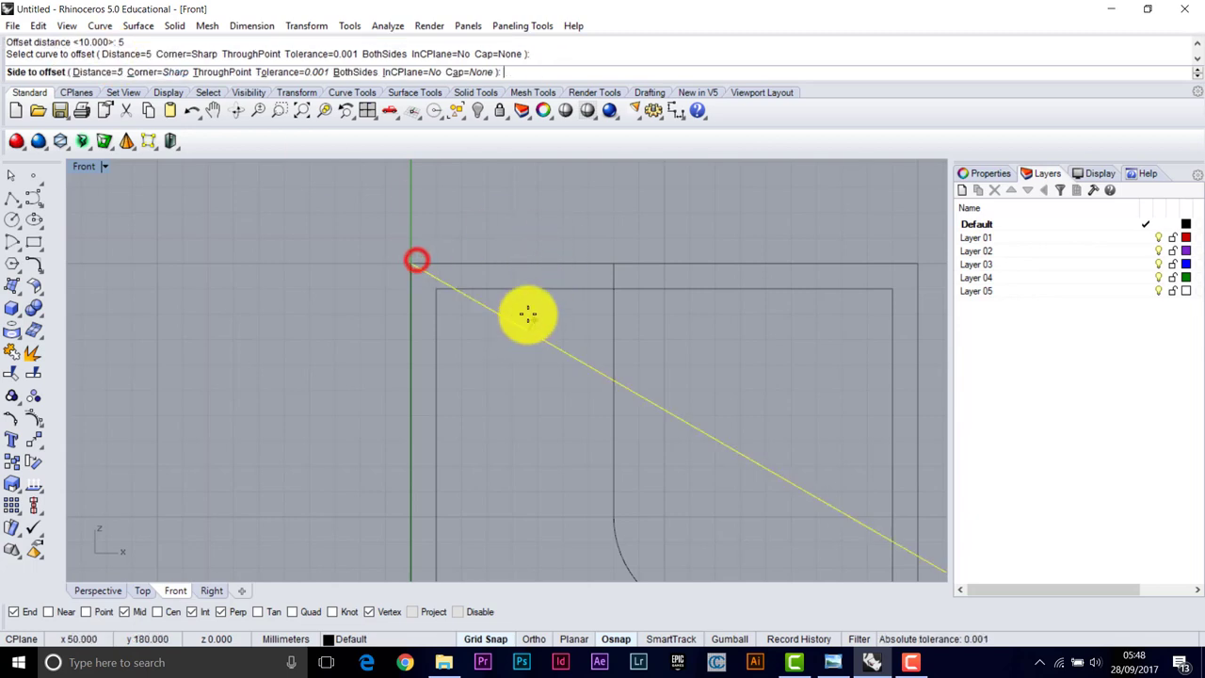
{"action": "left_click", "coordinate": [579, 234]}
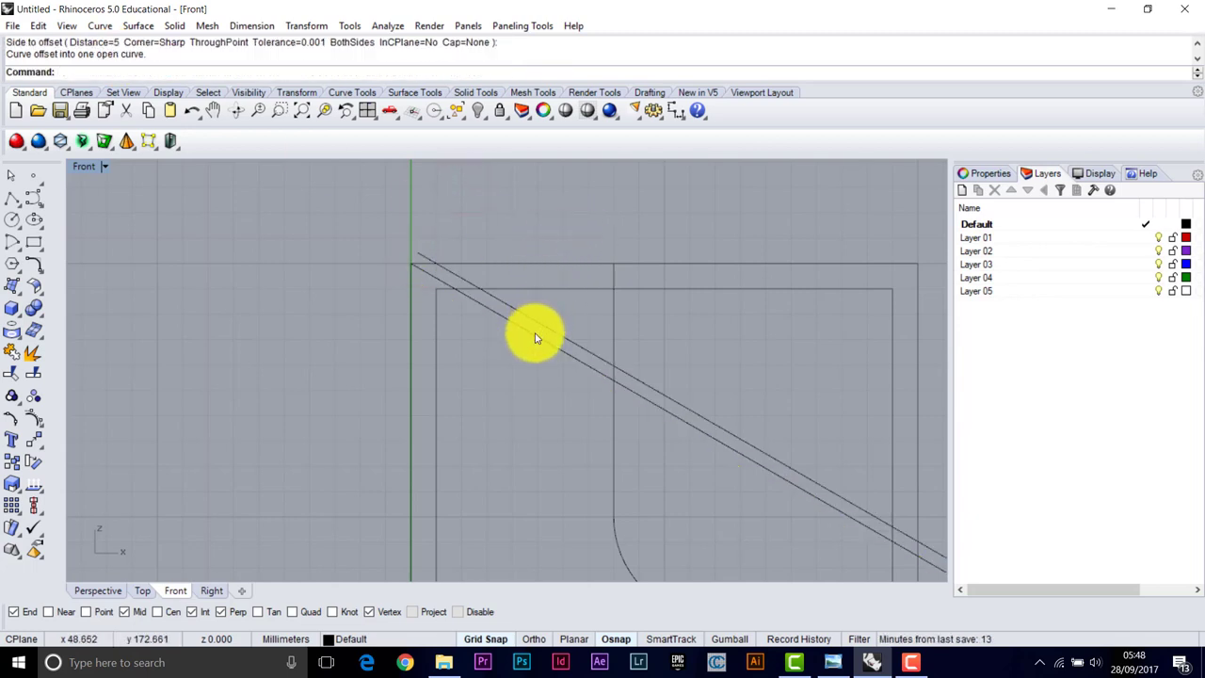
{"action": "key", "text": "Return"}
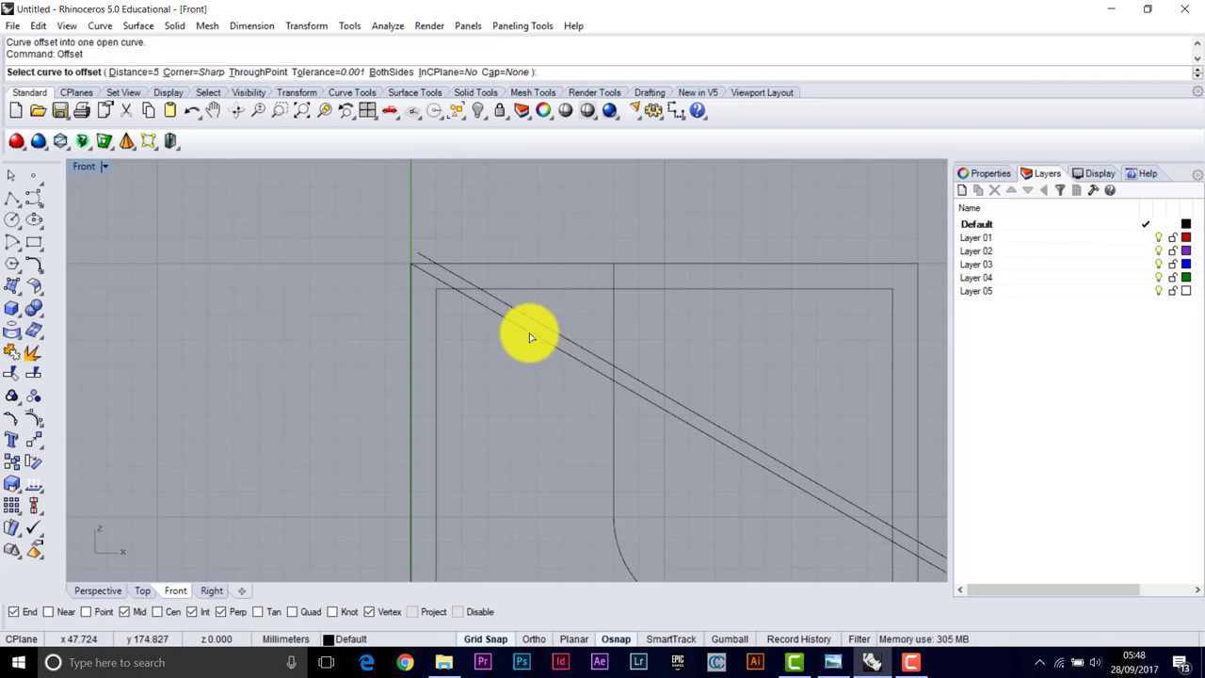
{"action": "left_click", "coordinate": [529, 335]}
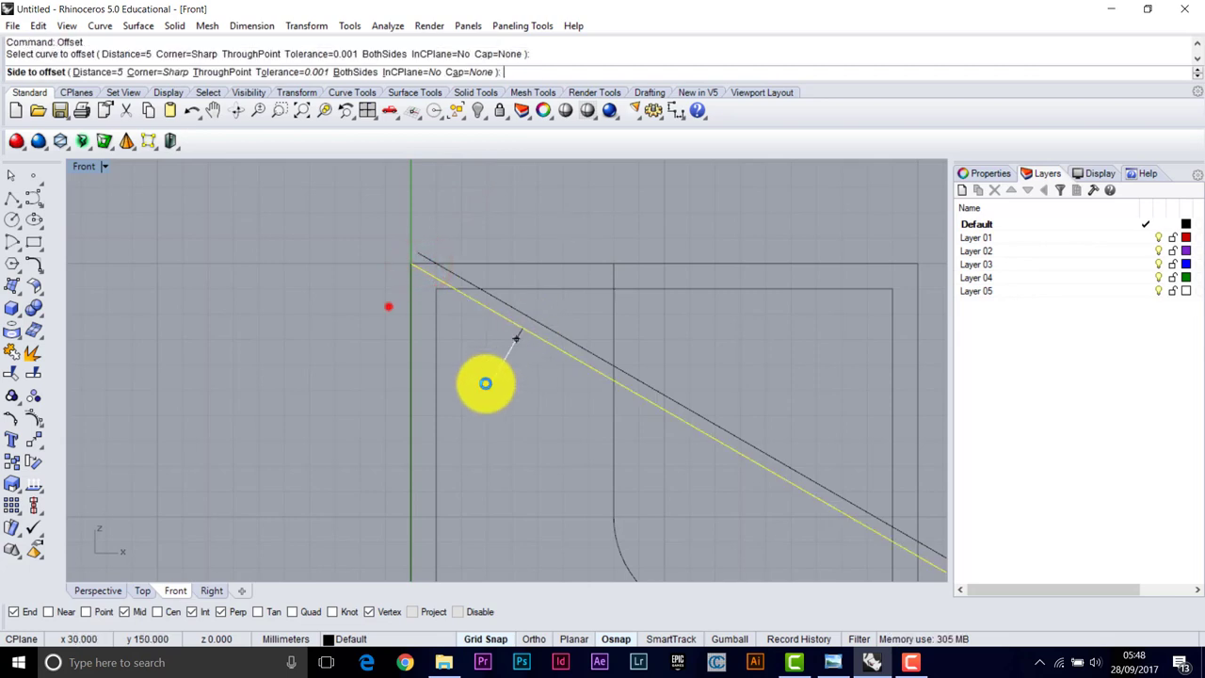
{"action": "left_click", "coordinate": [388, 306]}
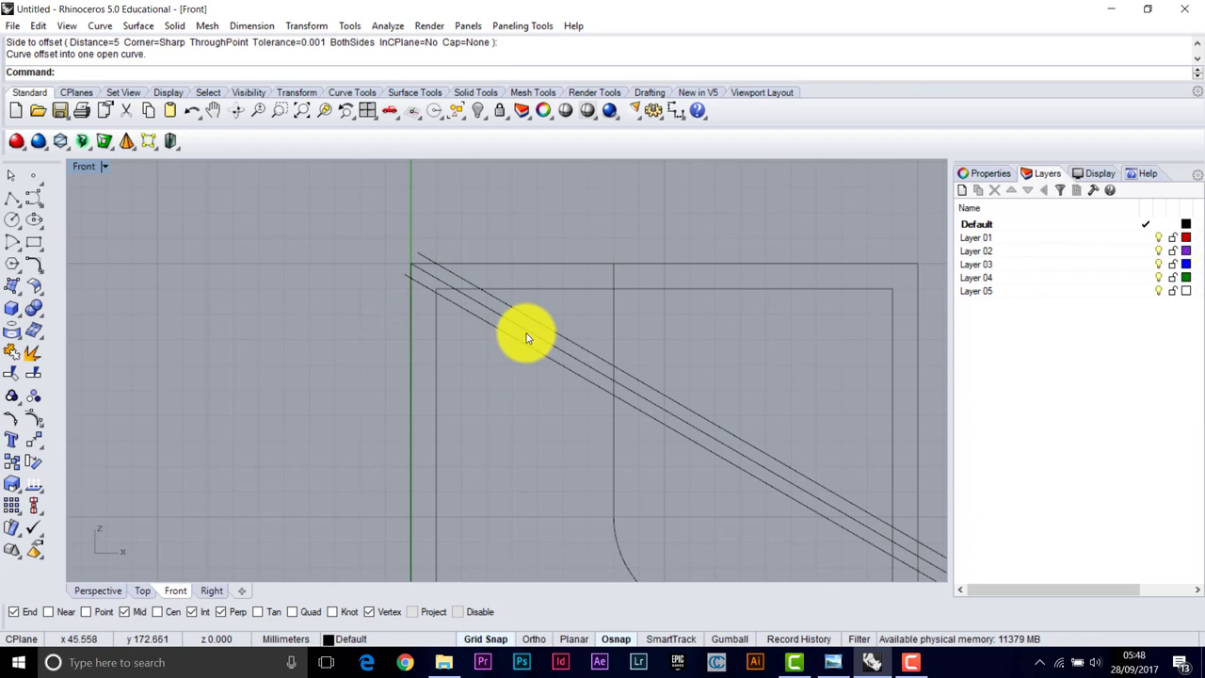
{"action": "left_click", "coordinate": [423, 269]}
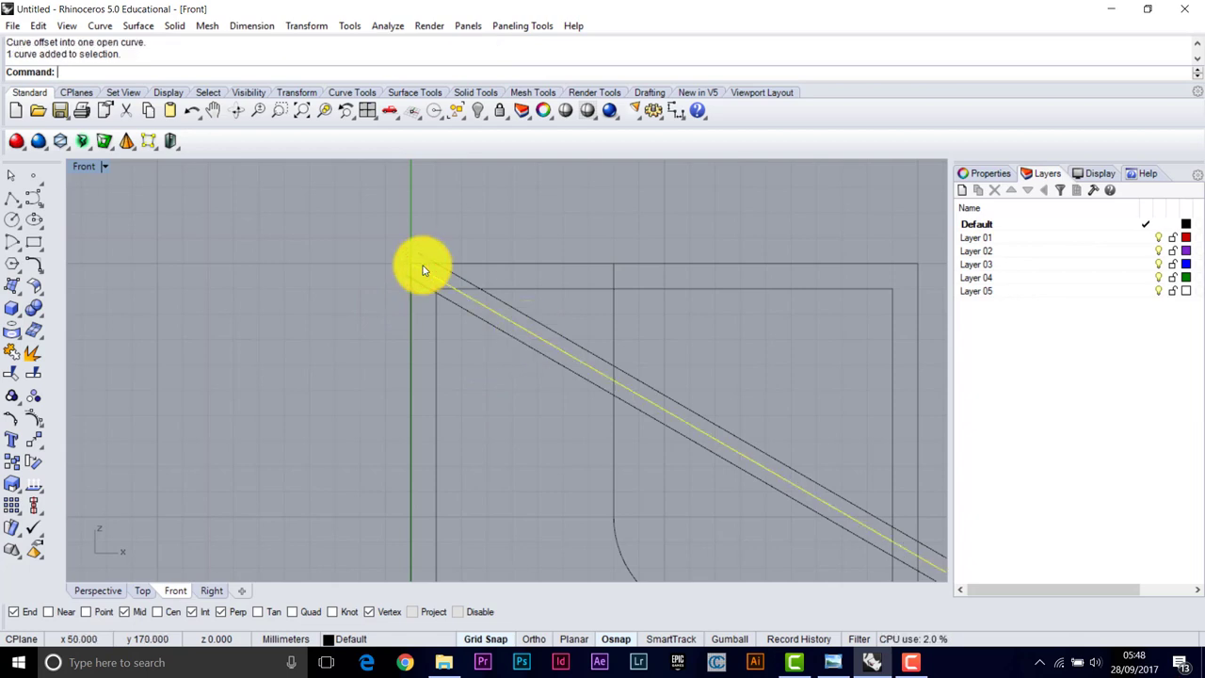
{"action": "key", "text": "Delete"}
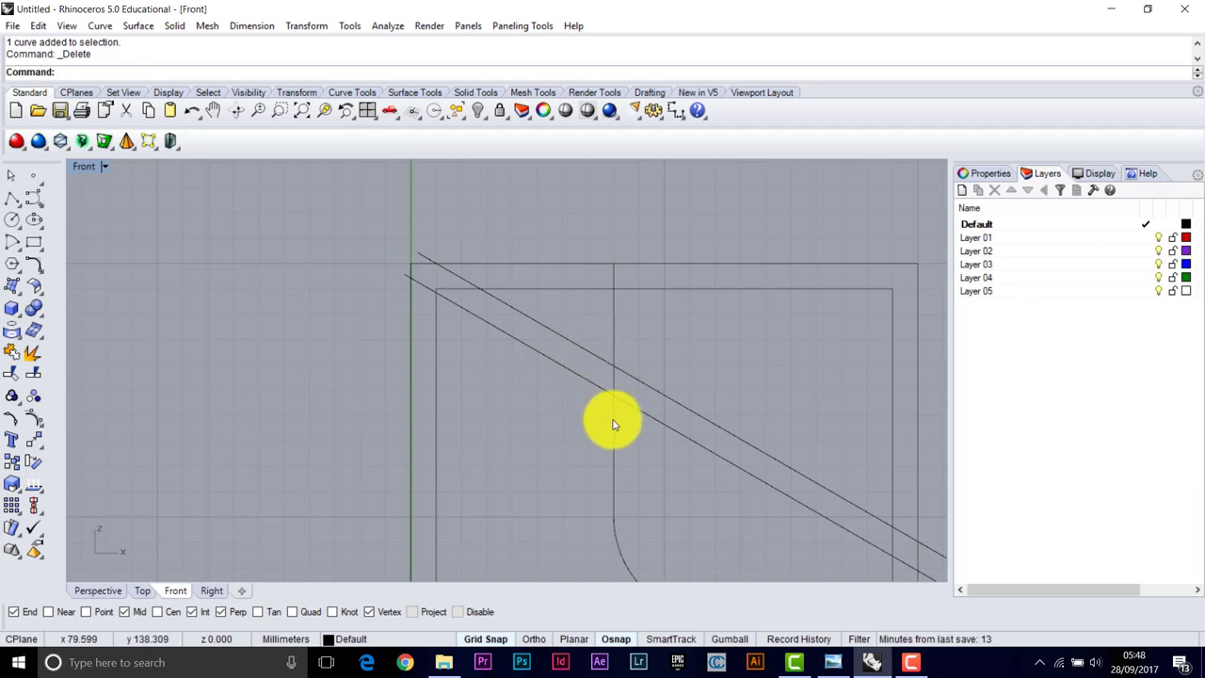
Fillet the upper diagonal and vertical slot line with radius 0 into a sharp corner
{"action": "left_click", "coordinate": [34, 265]}
{"action": "left_click", "coordinate": [111, 70]}
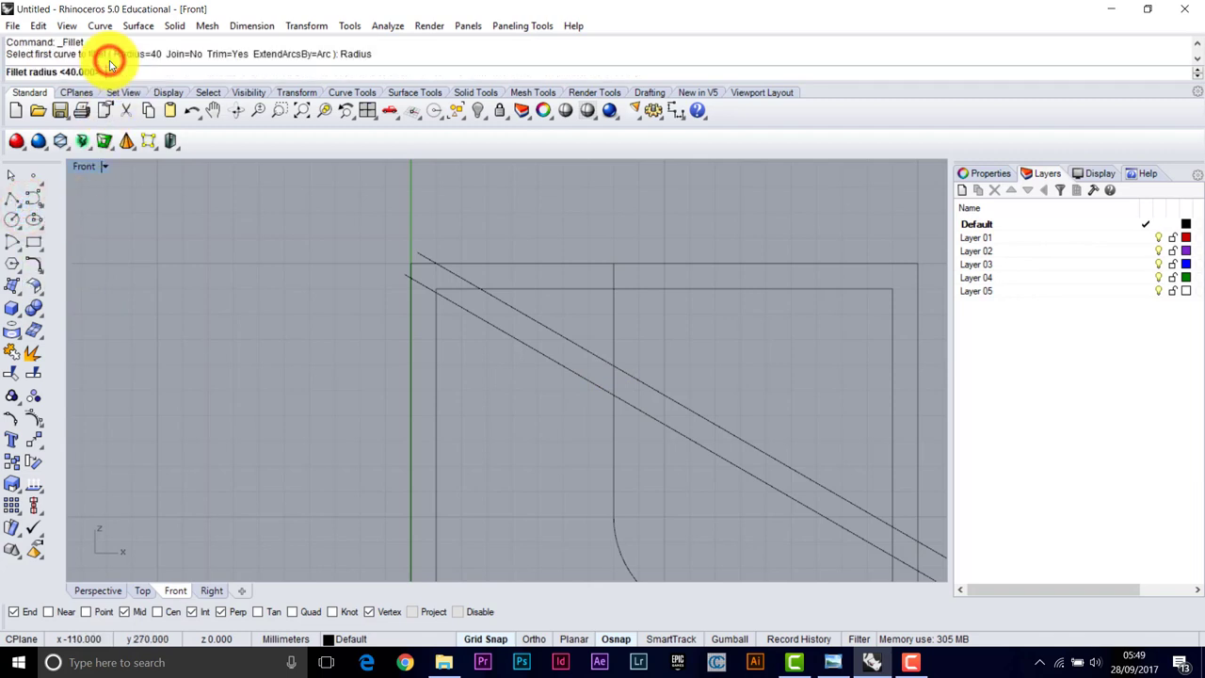
{"action": "type", "text": "0"}
{"action": "key", "text": "Return"}
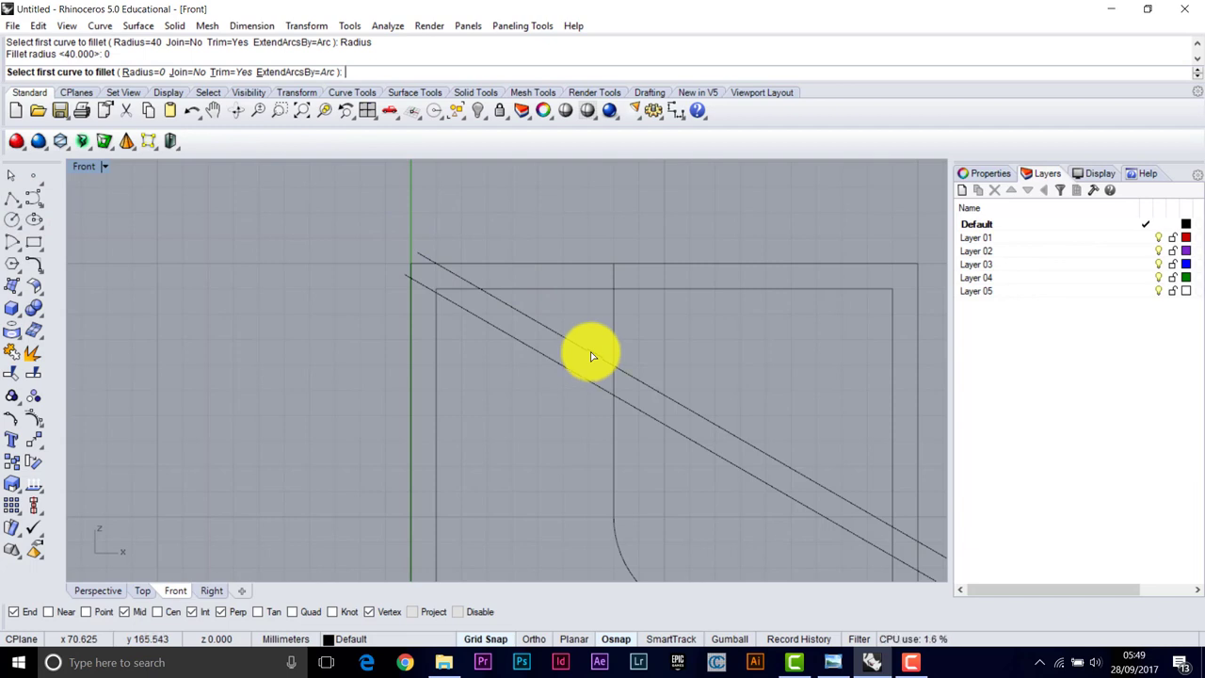
{"action": "left_click", "coordinate": [470, 287]}
{"action": "left_click", "coordinate": [615, 426]}
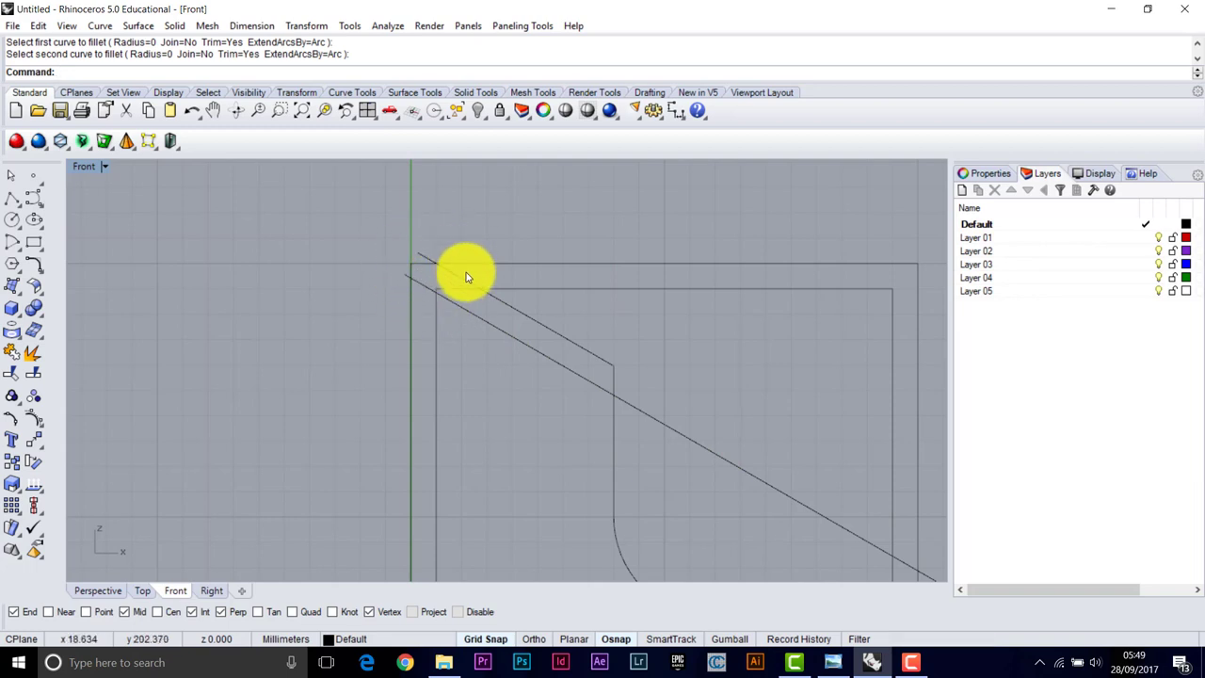
Trim the diagonals' overhanging ends using the outer and inner rectangles as cutters
{"action": "left_click", "coordinate": [12, 378]}
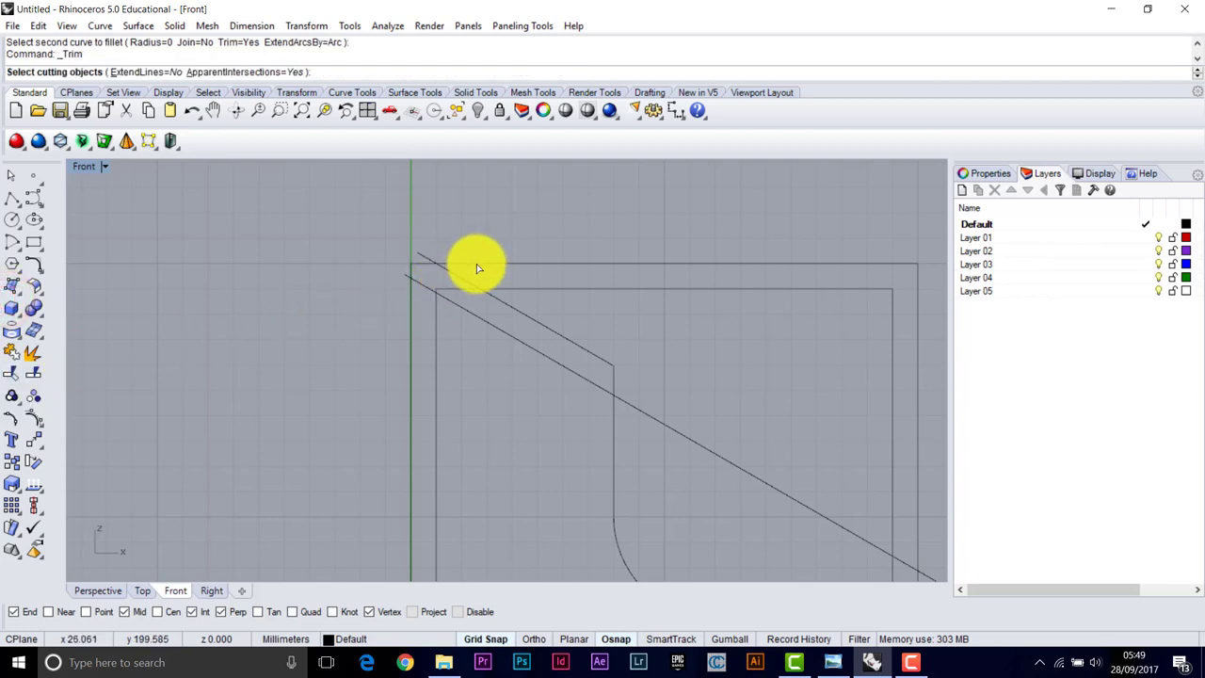
{"action": "left_click", "coordinate": [382, 210]}
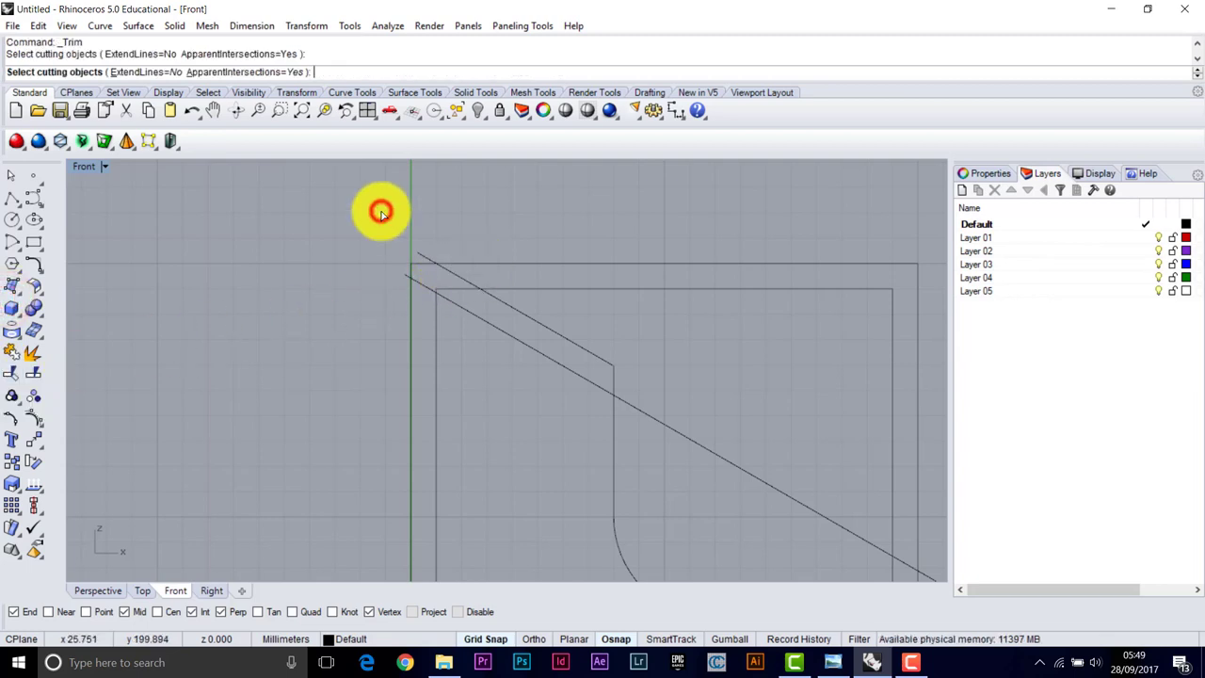
{"action": "left_click", "coordinate": [502, 287]}
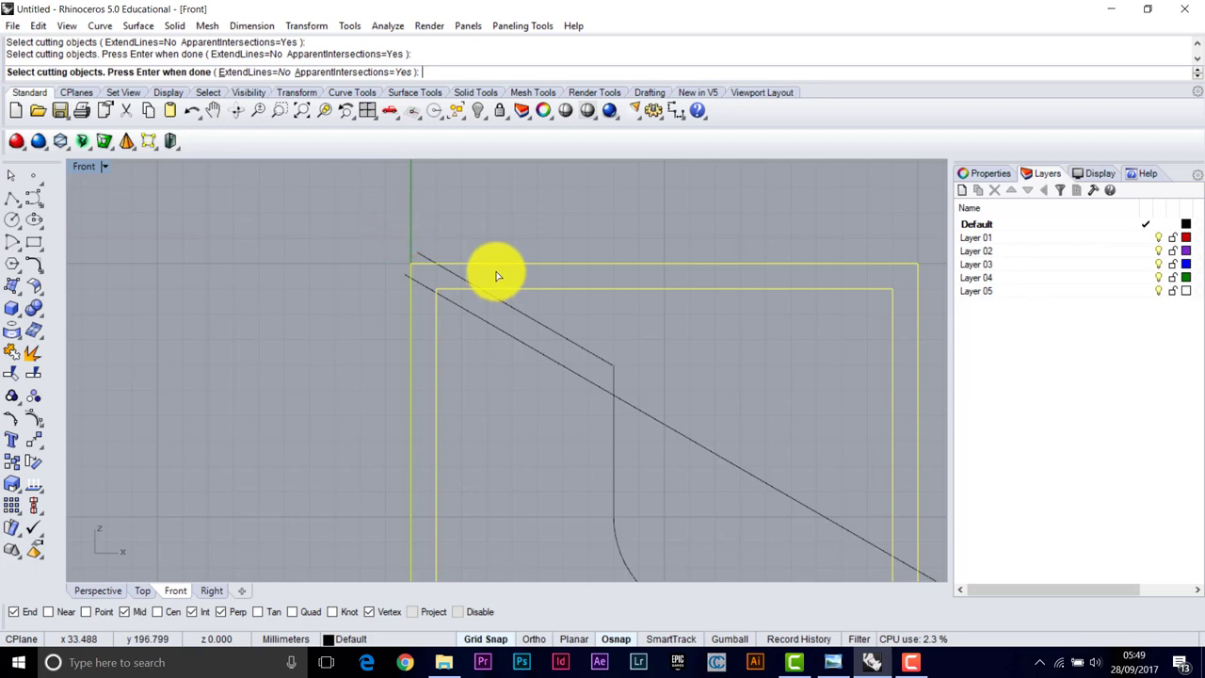
{"action": "key", "text": "Return"}
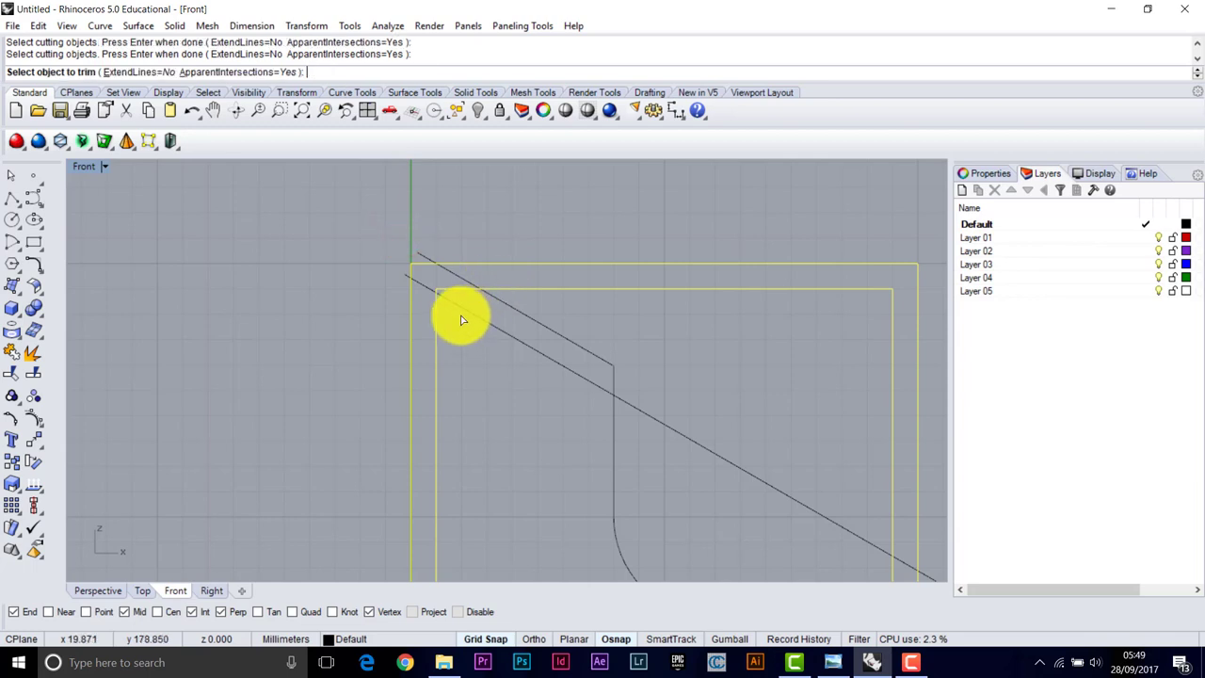
{"action": "left_click", "coordinate": [367, 248]}
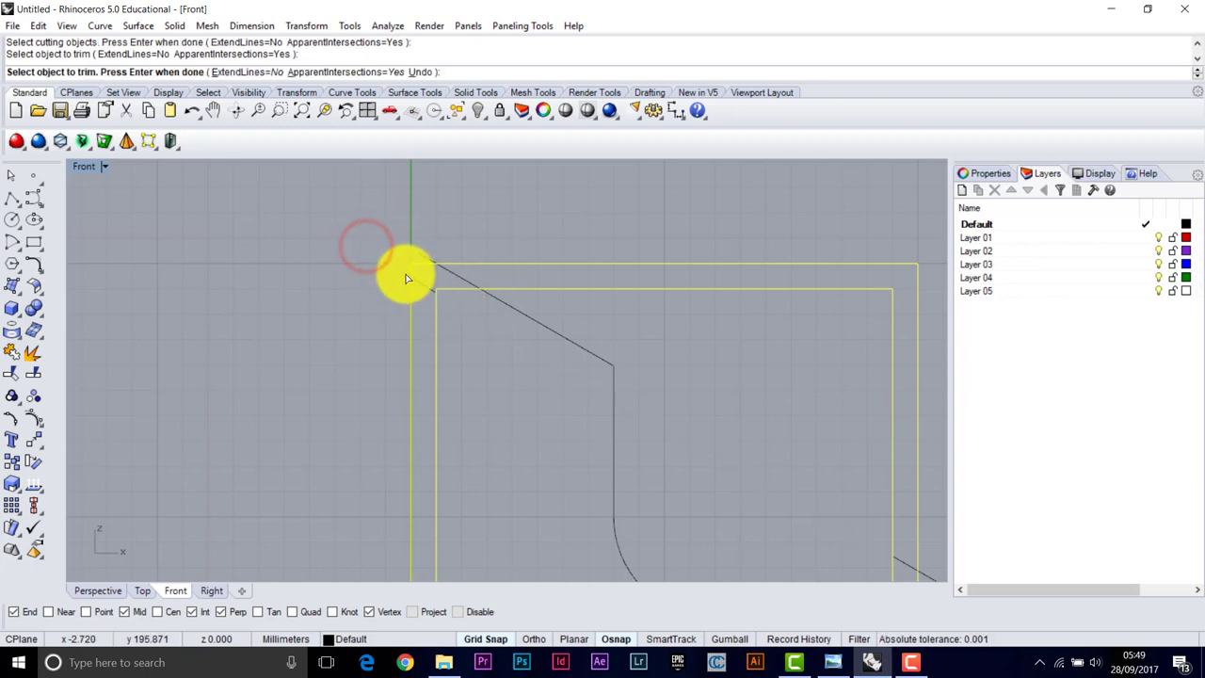
{"action": "left_click", "coordinate": [324, 219]}
{"action": "left_click", "coordinate": [337, 203]}
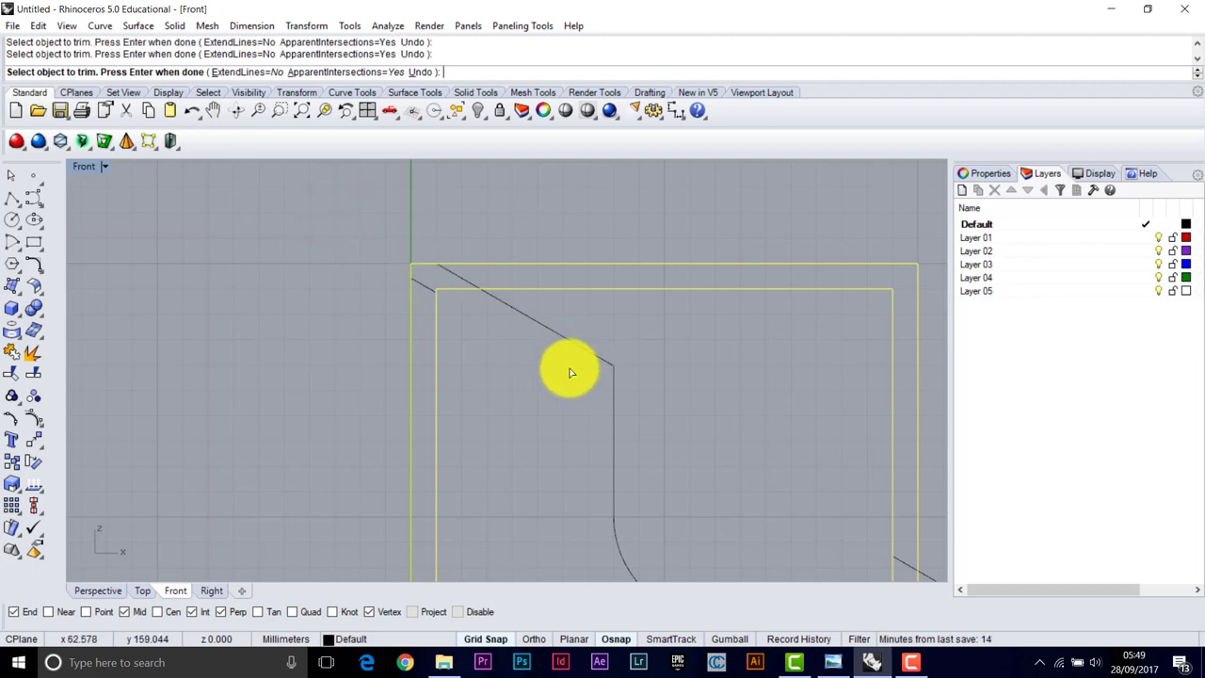
{"action": "key", "text": "Return"}
Delete the leftover lower diagonal piece at the section's lower right
{"action": "right_click_drag", "start_coordinate": [646, 376], "coordinate": [847, 517]}
{"action": "left_click", "coordinate": [899, 555]}
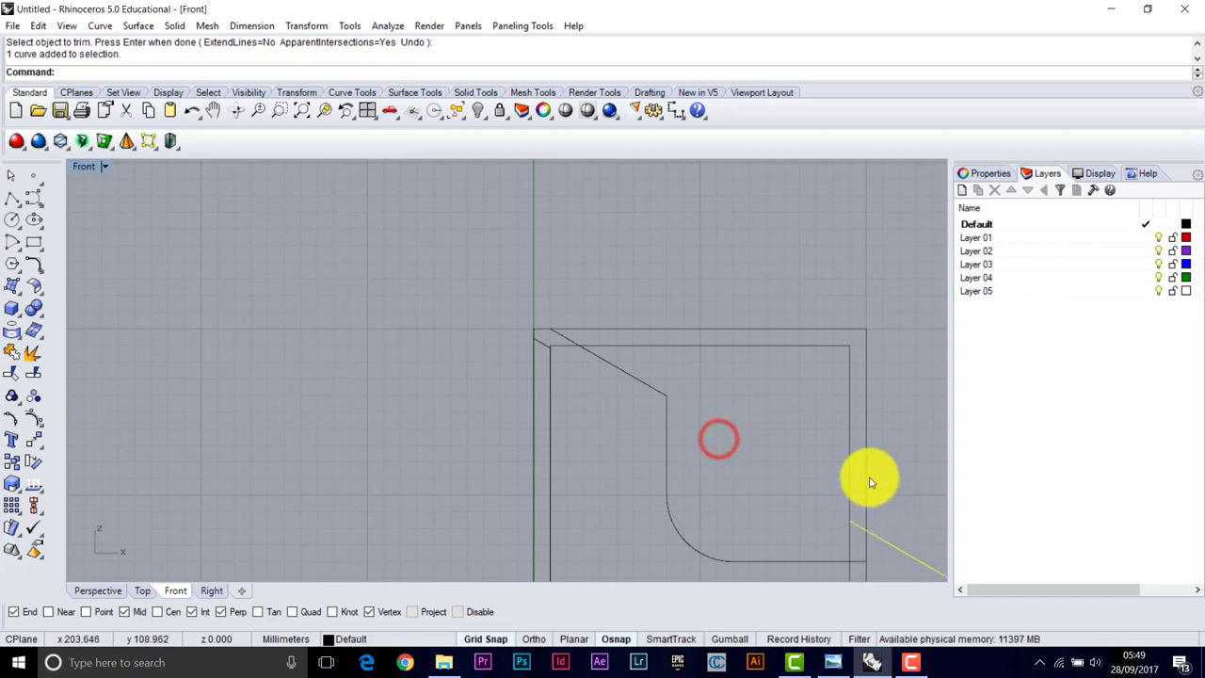
{"action": "key", "text": "Delete"}
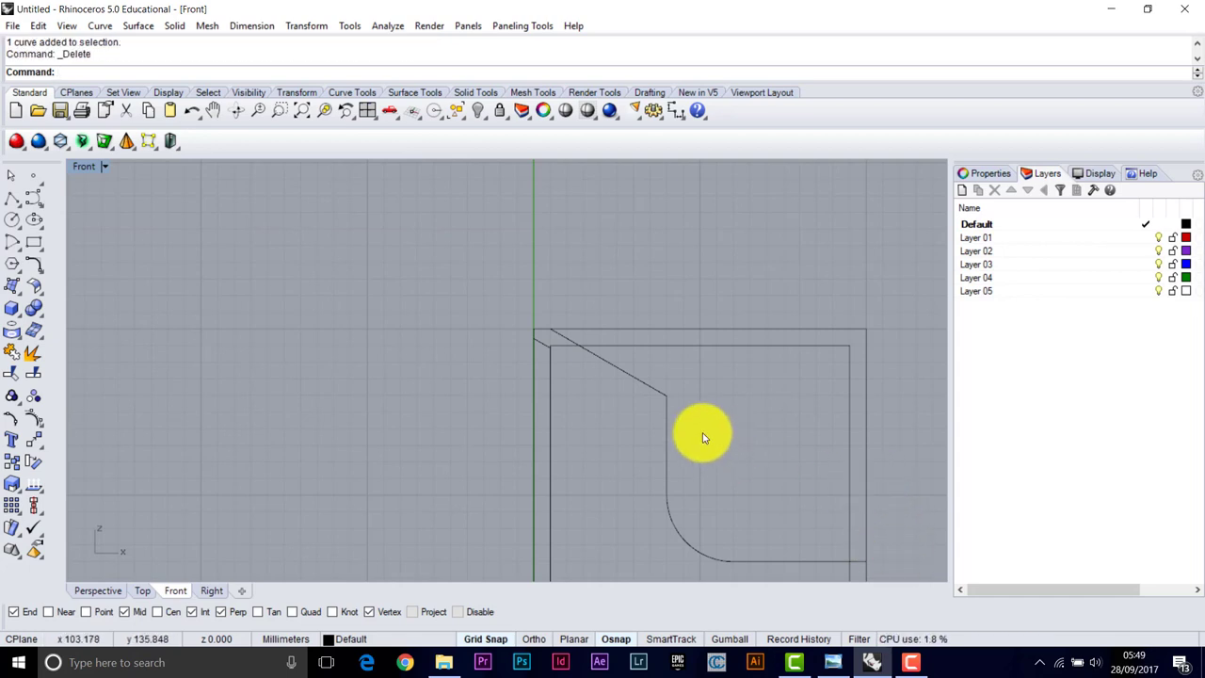
{"action": "right_click_drag", "start_coordinate": [697, 430], "coordinate": [622, 329]}
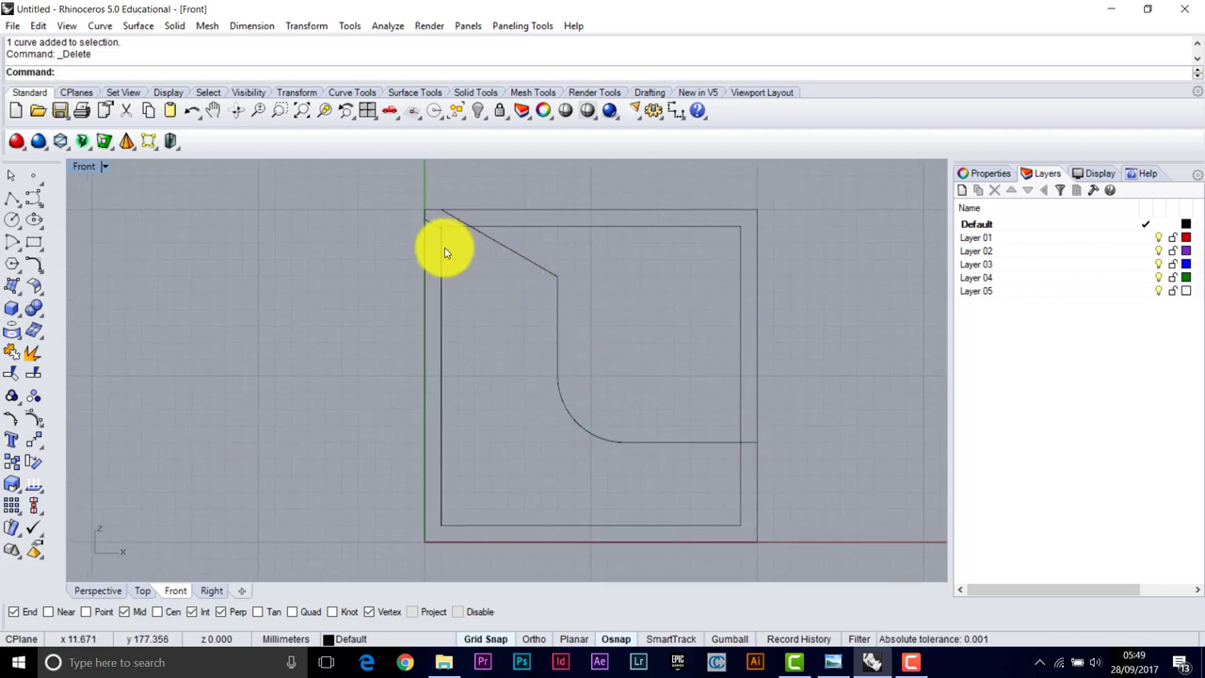
Draw a two-segment line along the square's top edge and down its right side
{"action": "left_click", "coordinate": [532, 227]}
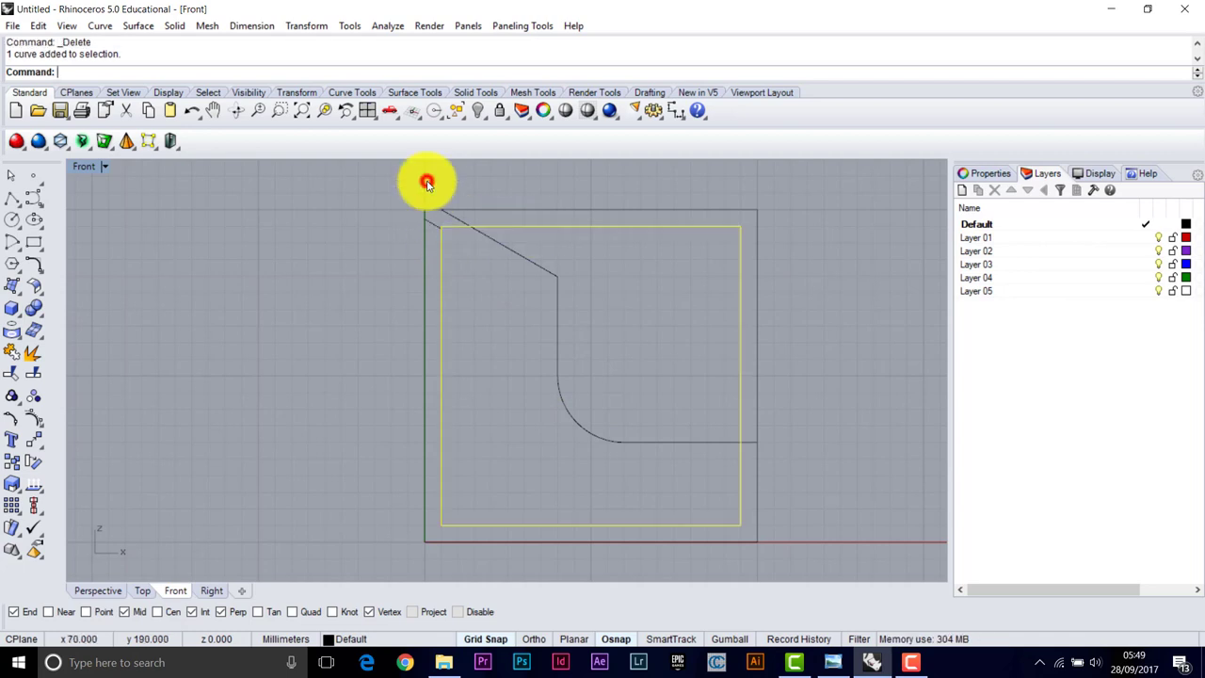
{"action": "left_click", "coordinate": [499, 207]}
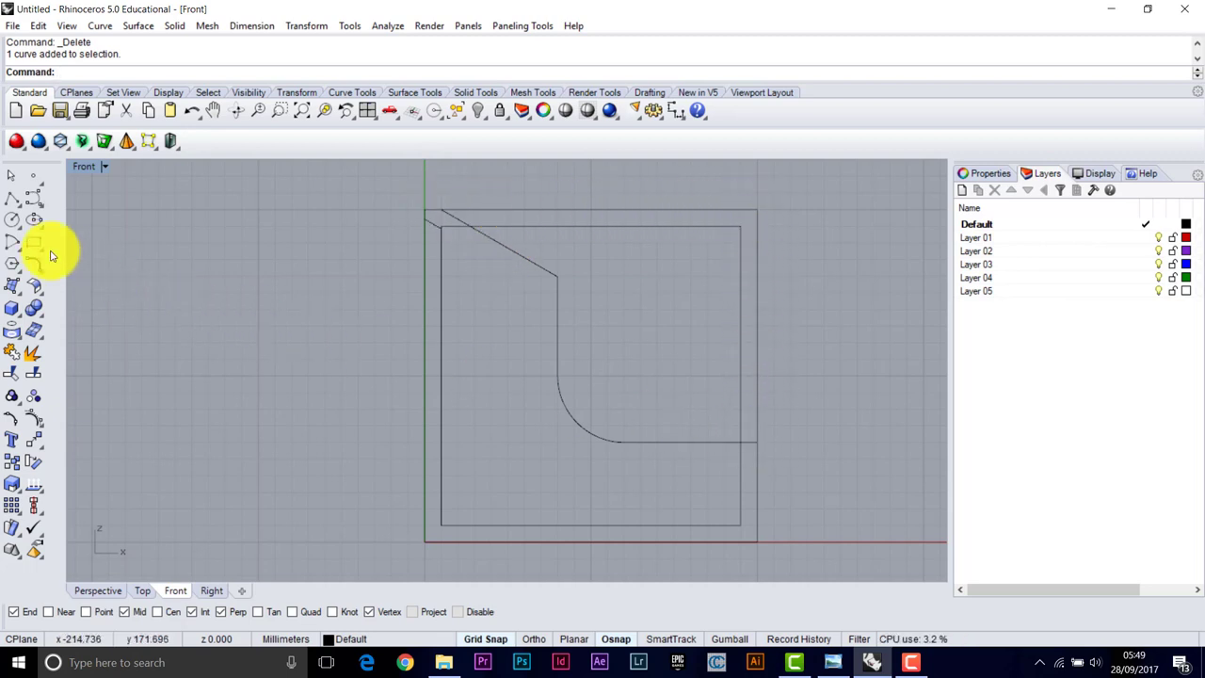
{"action": "right_click", "coordinate": [11, 199]}
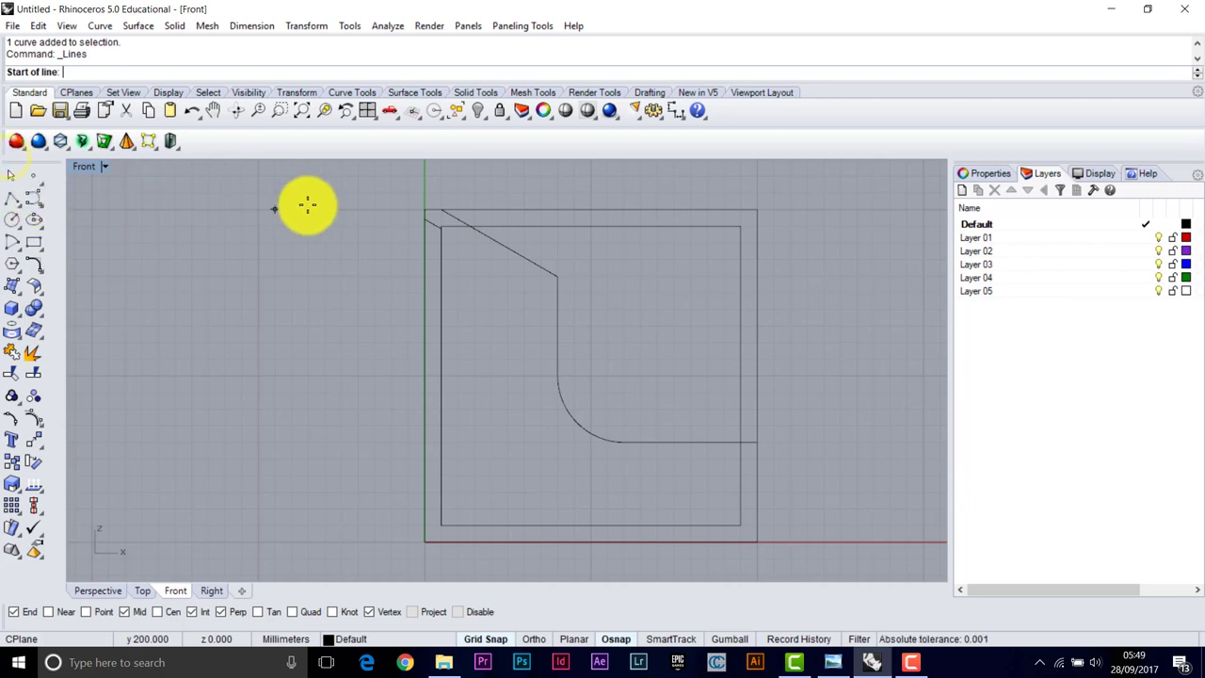
{"action": "left_click", "coordinate": [442, 206]}
{"action": "left_click", "coordinate": [757, 209]}
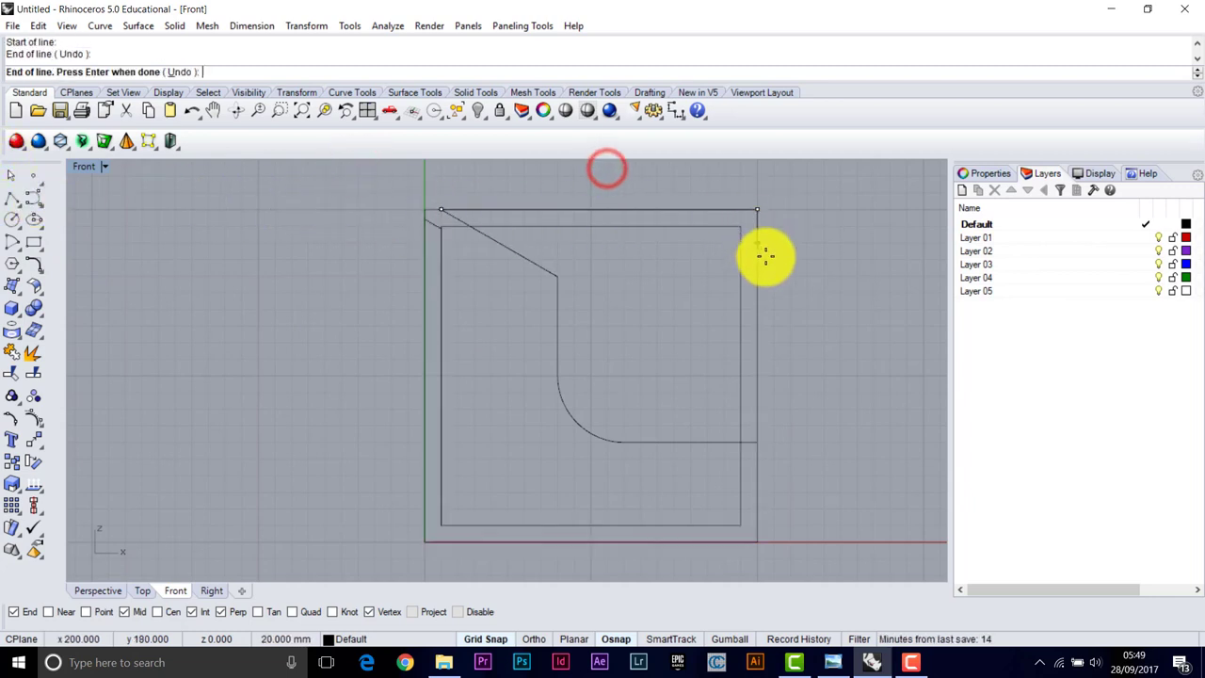
{"action": "left_click", "coordinate": [758, 440]}
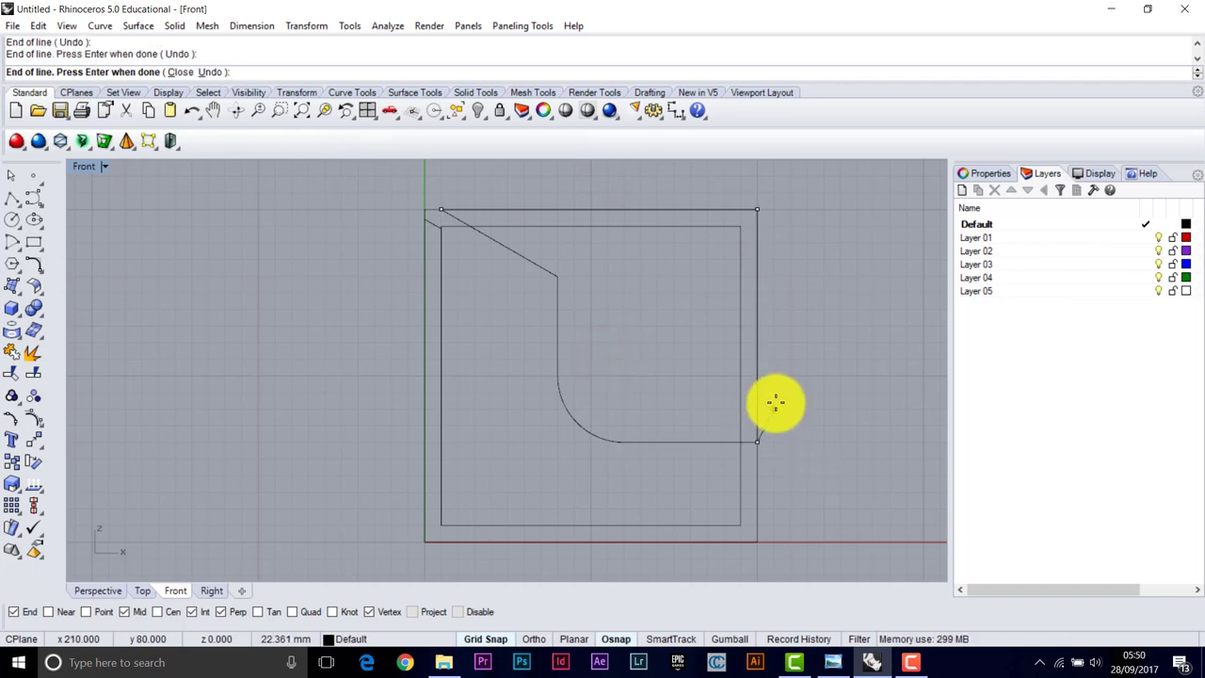
{"action": "key", "text": "Return"}
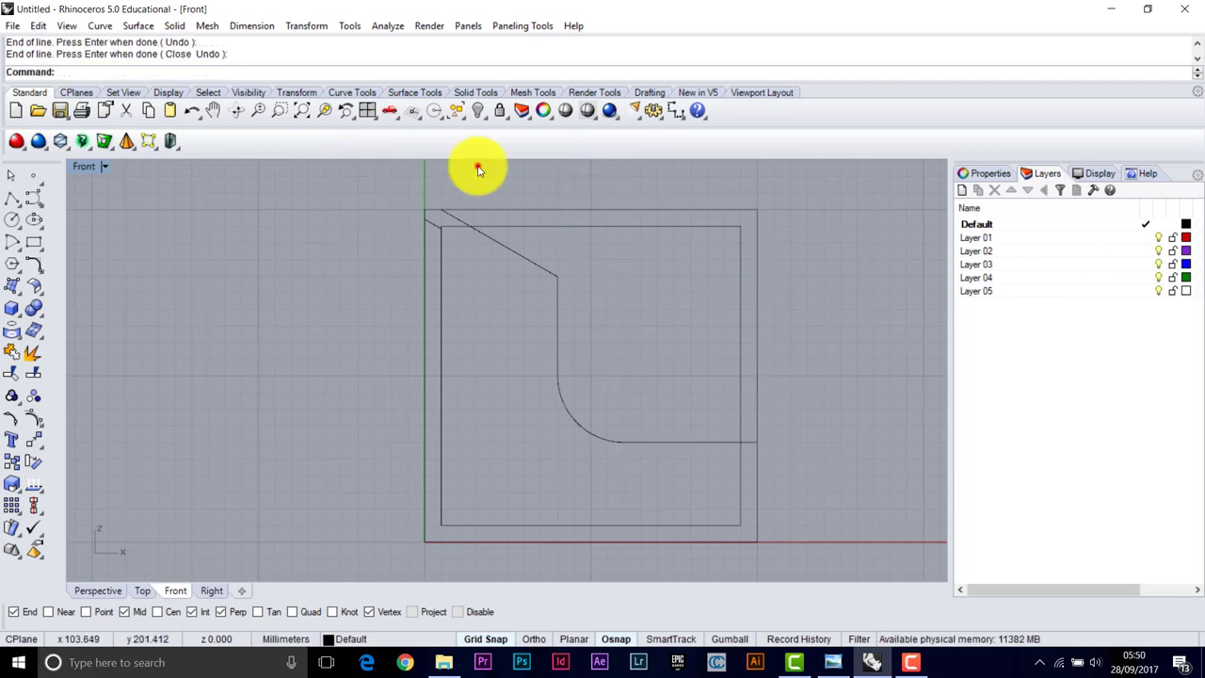
Inspect the overlapping top and right edge curves through the Selection Menu
{"action": "left_click", "coordinate": [522, 211]}
{"action": "left_click", "coordinate": [650, 263]}
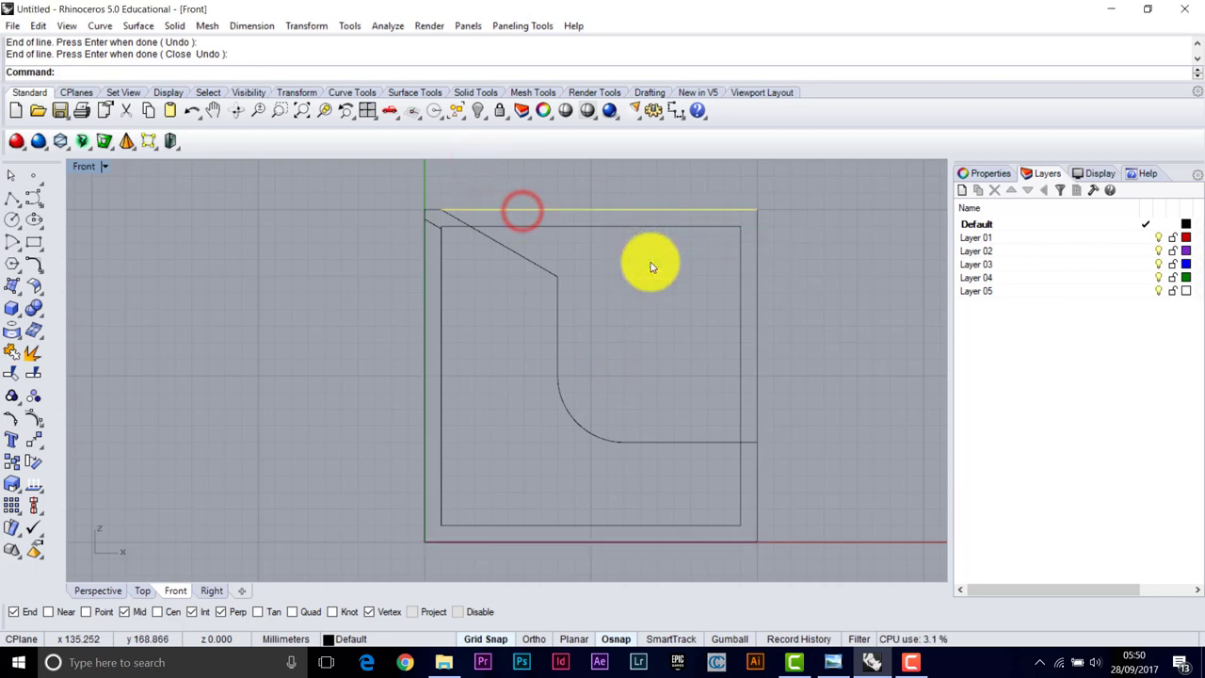
{"action": "left_click", "coordinate": [607, 221]}
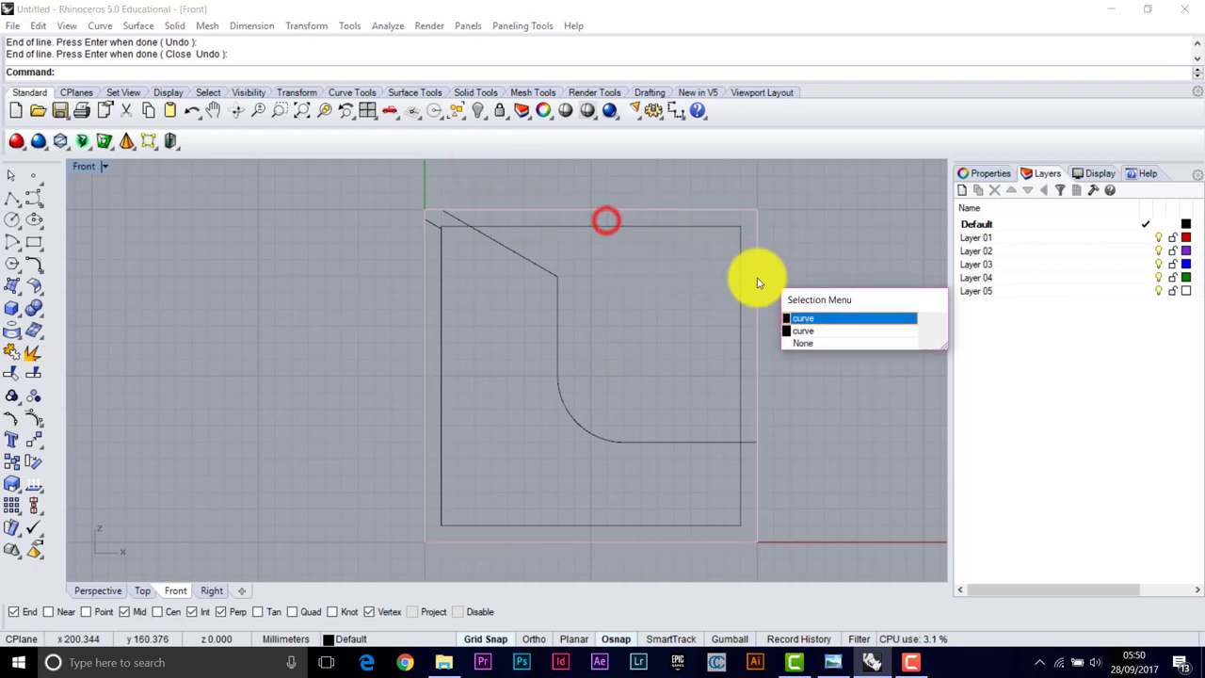
{"action": "left_click", "coordinate": [804, 330]}
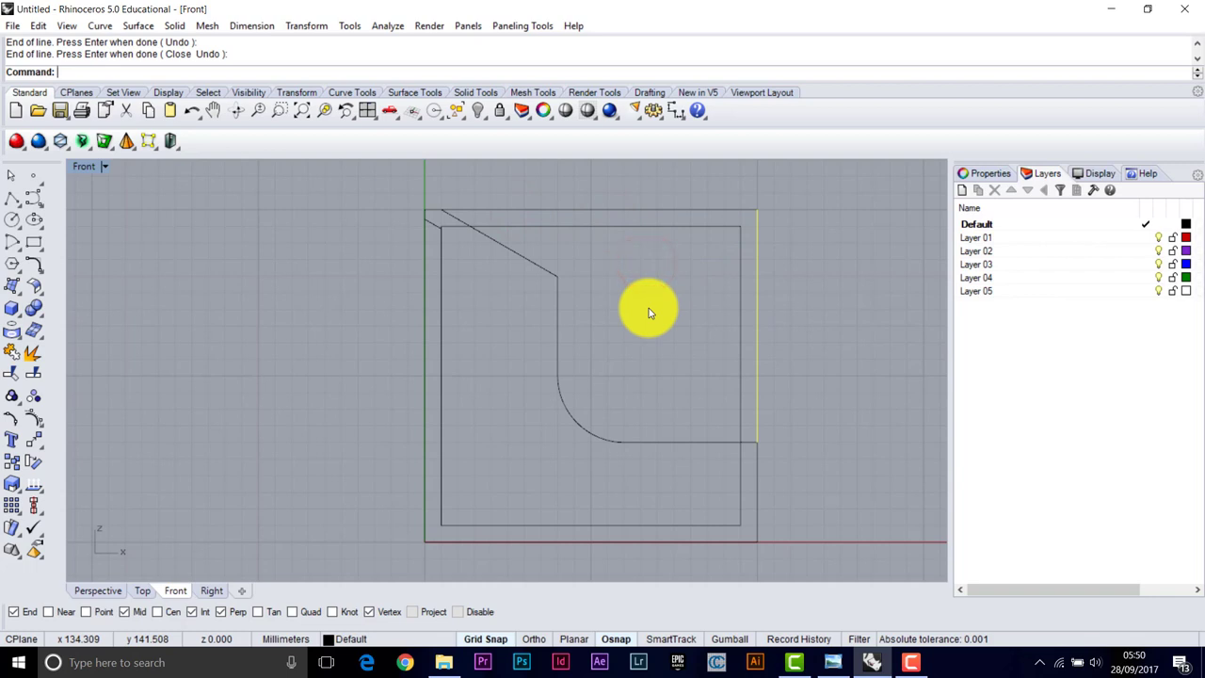
{"action": "left_click", "coordinate": [519, 247]}
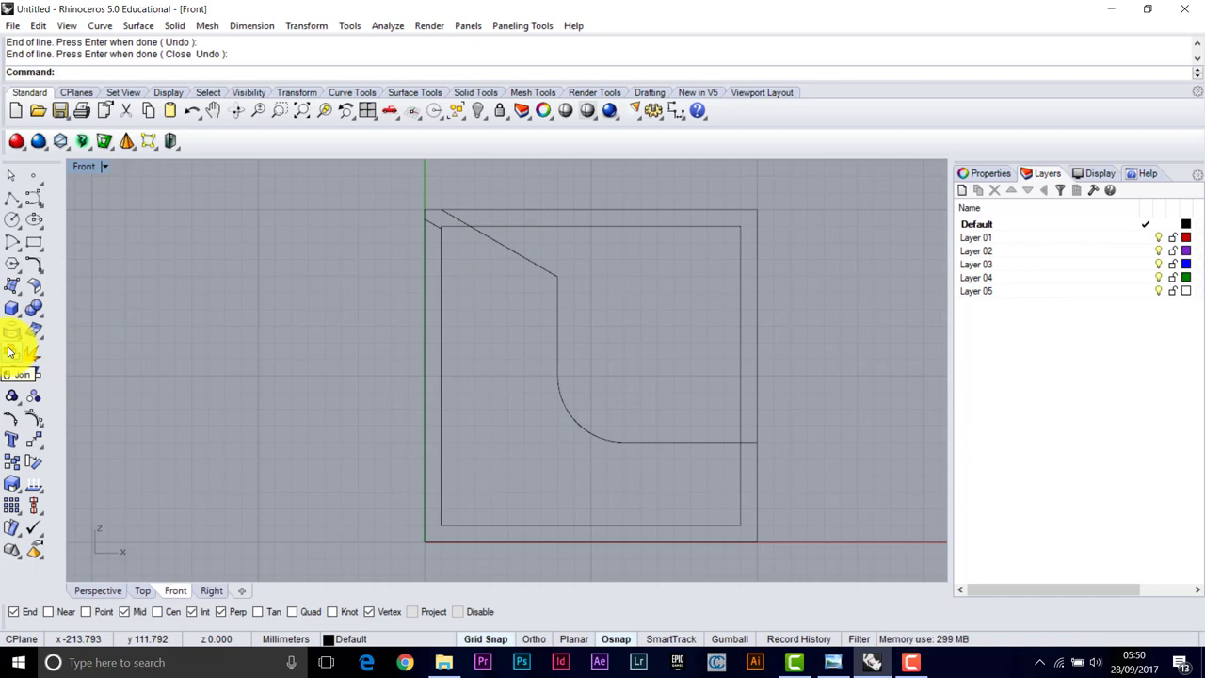
Join the diagonal, top, right, bottom and arc curves into one closed curve
{"action": "left_click", "coordinate": [12, 352]}
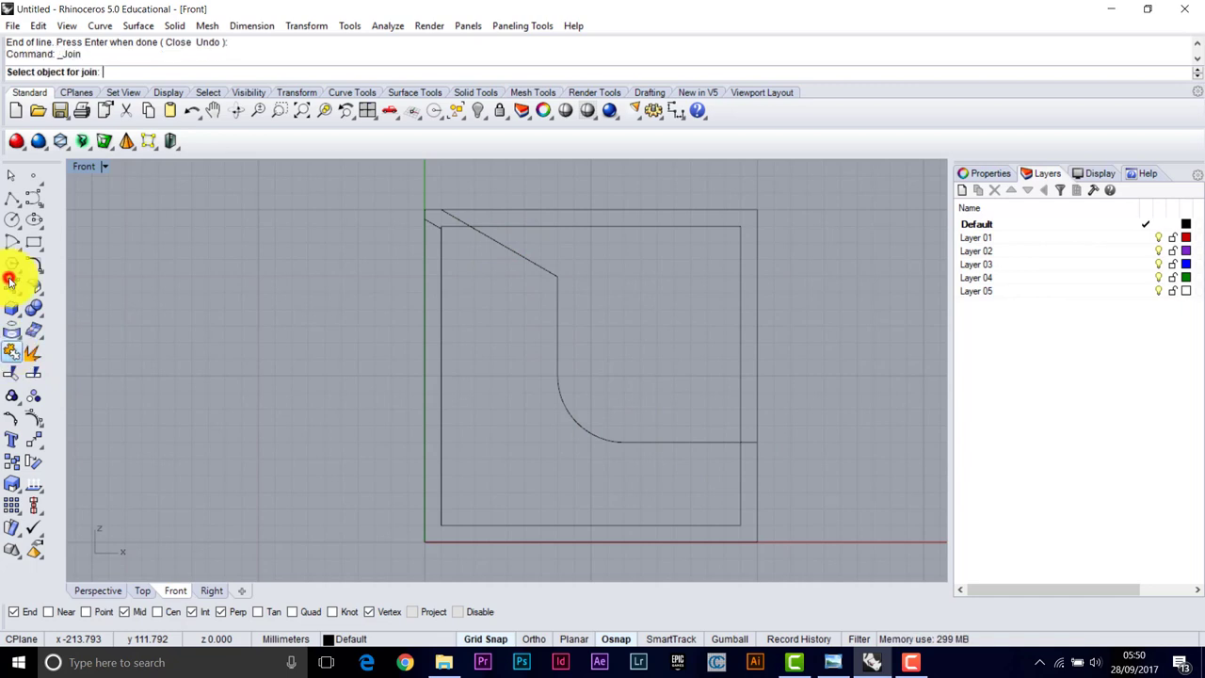
{"action": "left_click", "coordinate": [510, 251]}
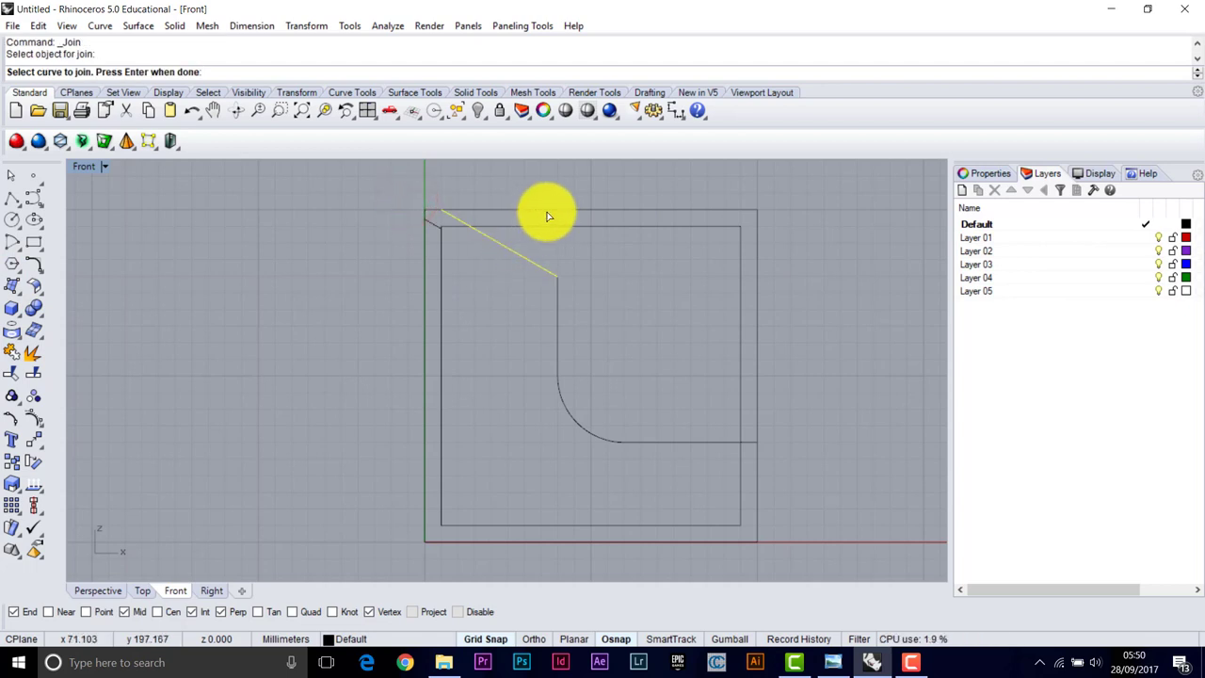
{"action": "left_click", "coordinate": [463, 175]}
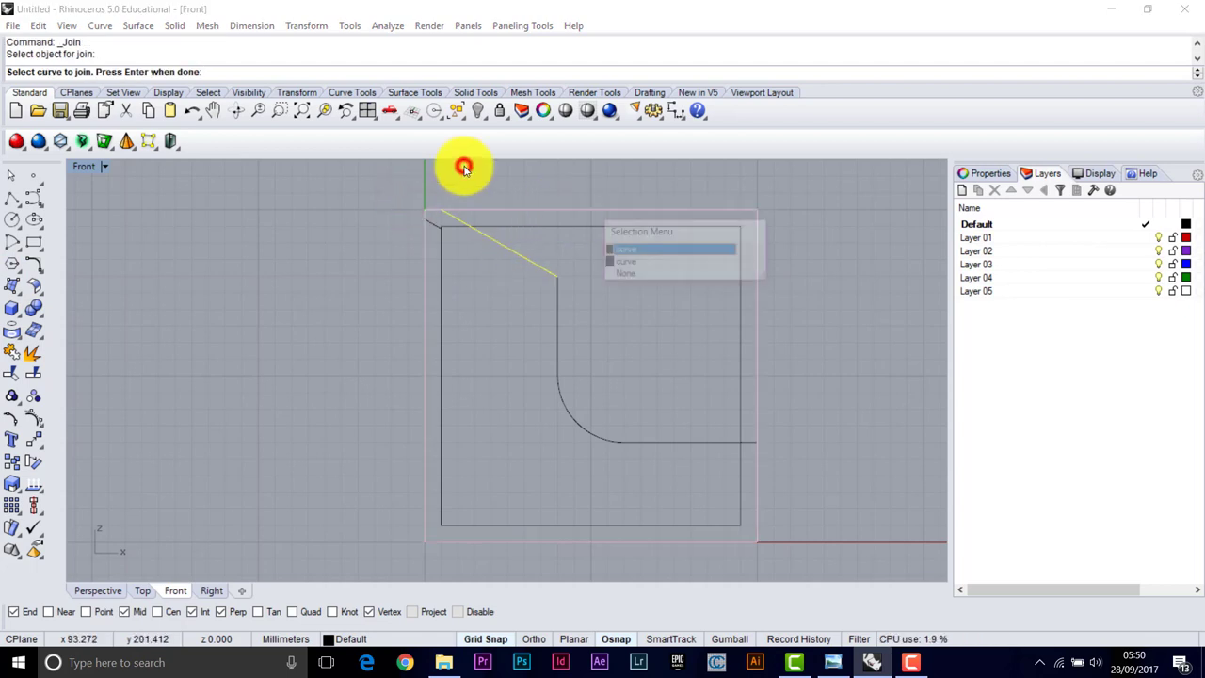
{"action": "left_click", "coordinate": [502, 208]}
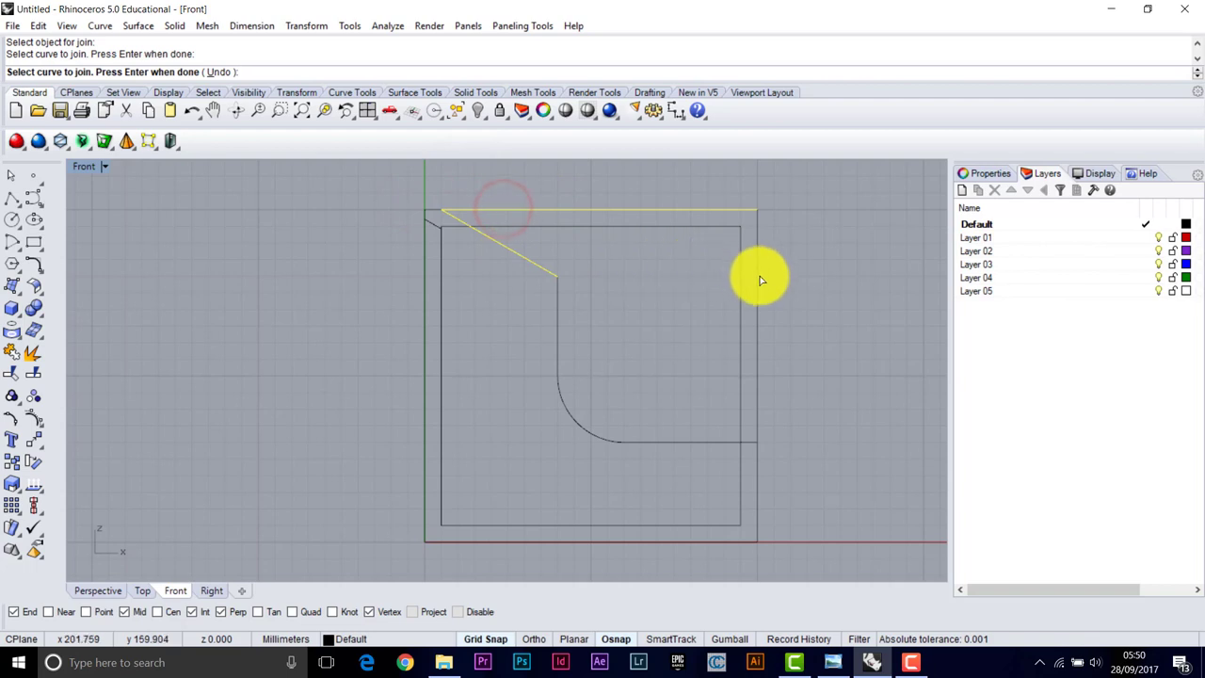
{"action": "left_click", "coordinate": [606, 220]}
{"action": "left_click", "coordinate": [642, 262]}
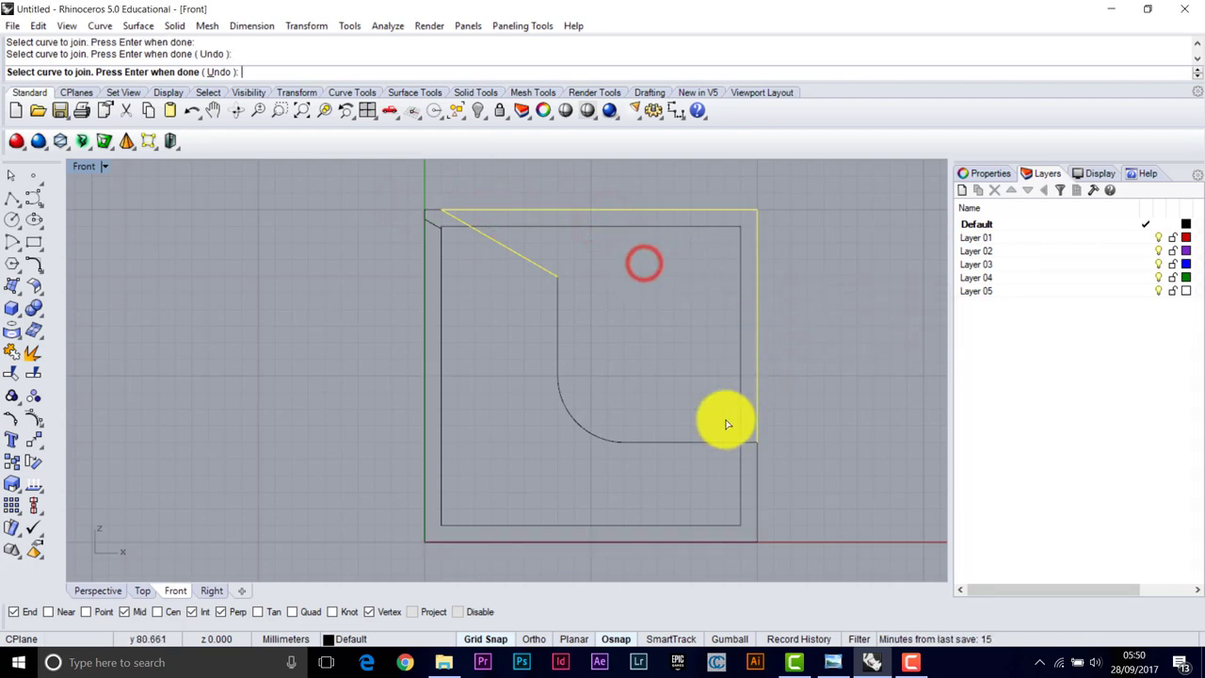
{"action": "left_click", "coordinate": [567, 352]}
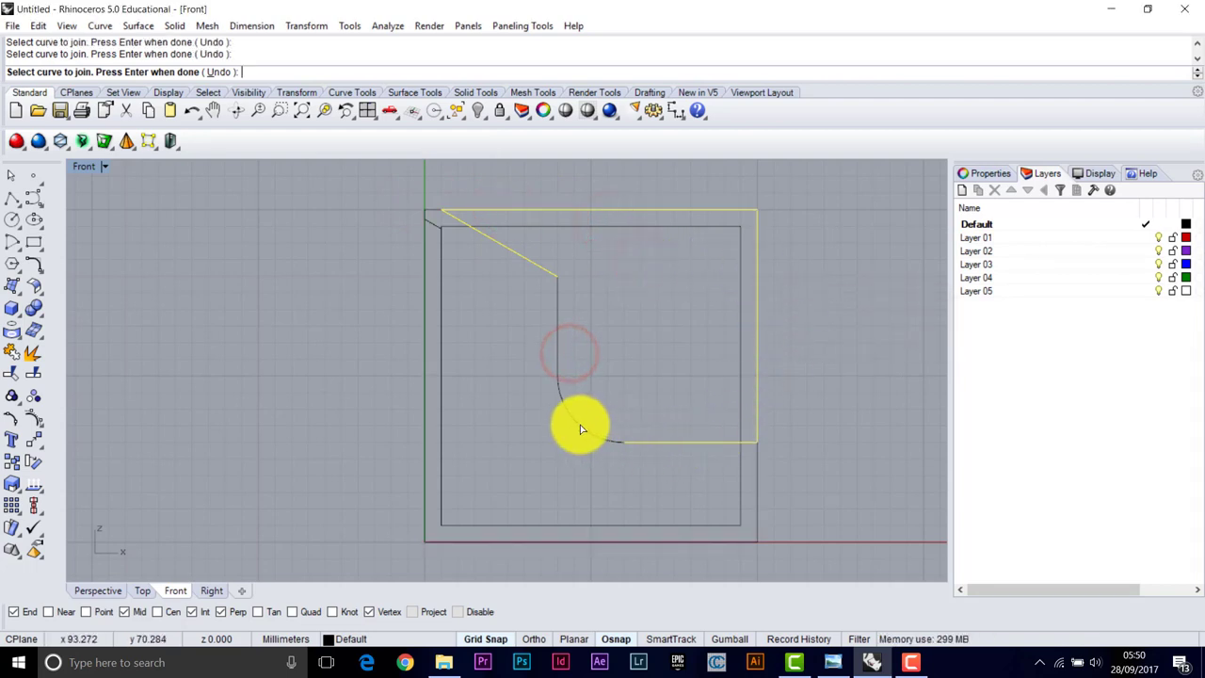
{"action": "left_click", "coordinate": [464, 340]}
{"action": "right_click", "coordinate": [445, 272]}
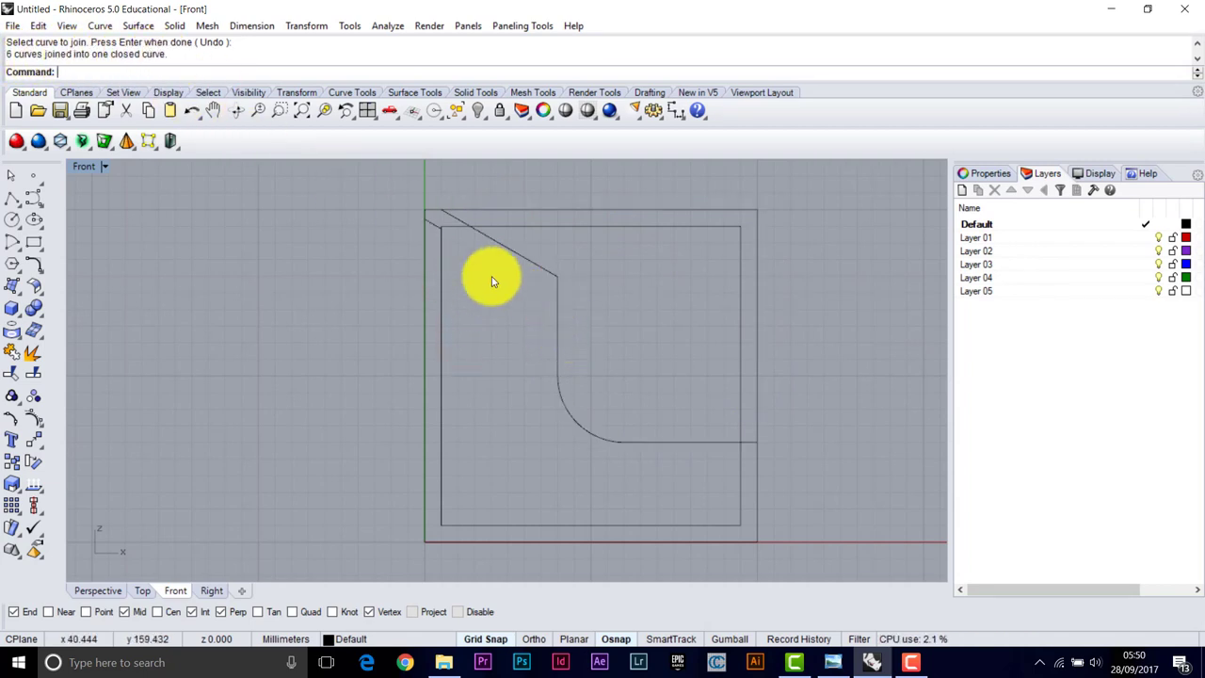
Select the joined curve and the inner closed curve to verify them
{"action": "left_click", "coordinate": [424, 208]}
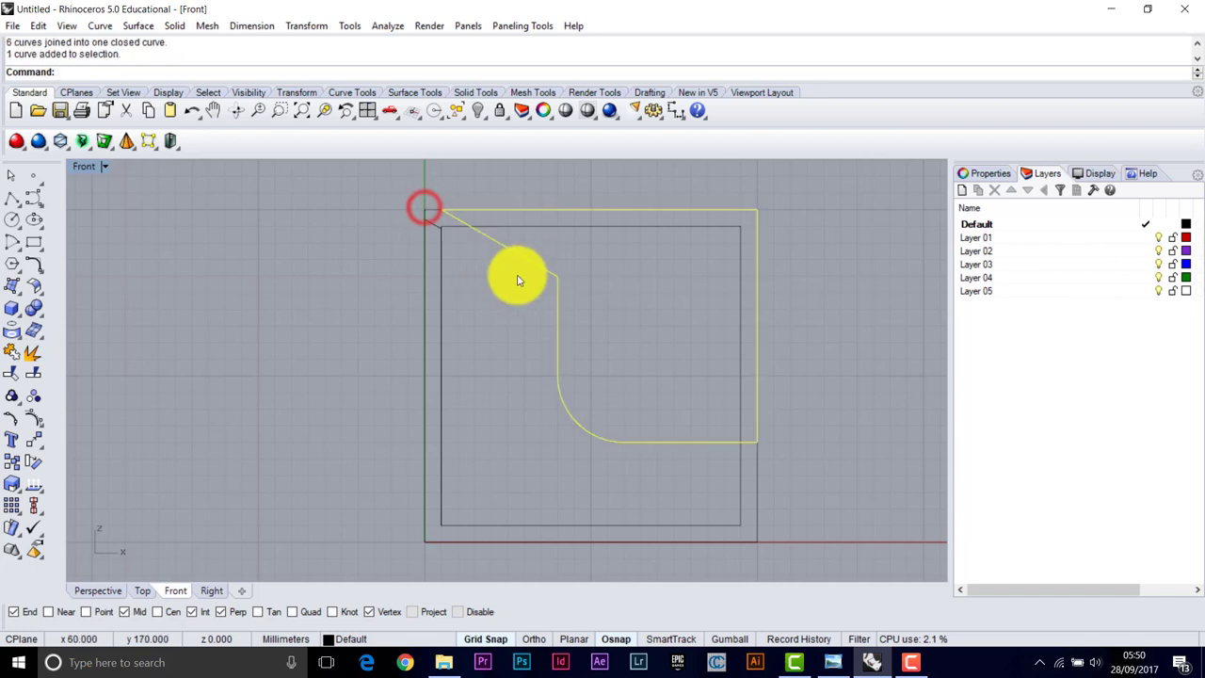
{"action": "left_click", "coordinate": [413, 225]}
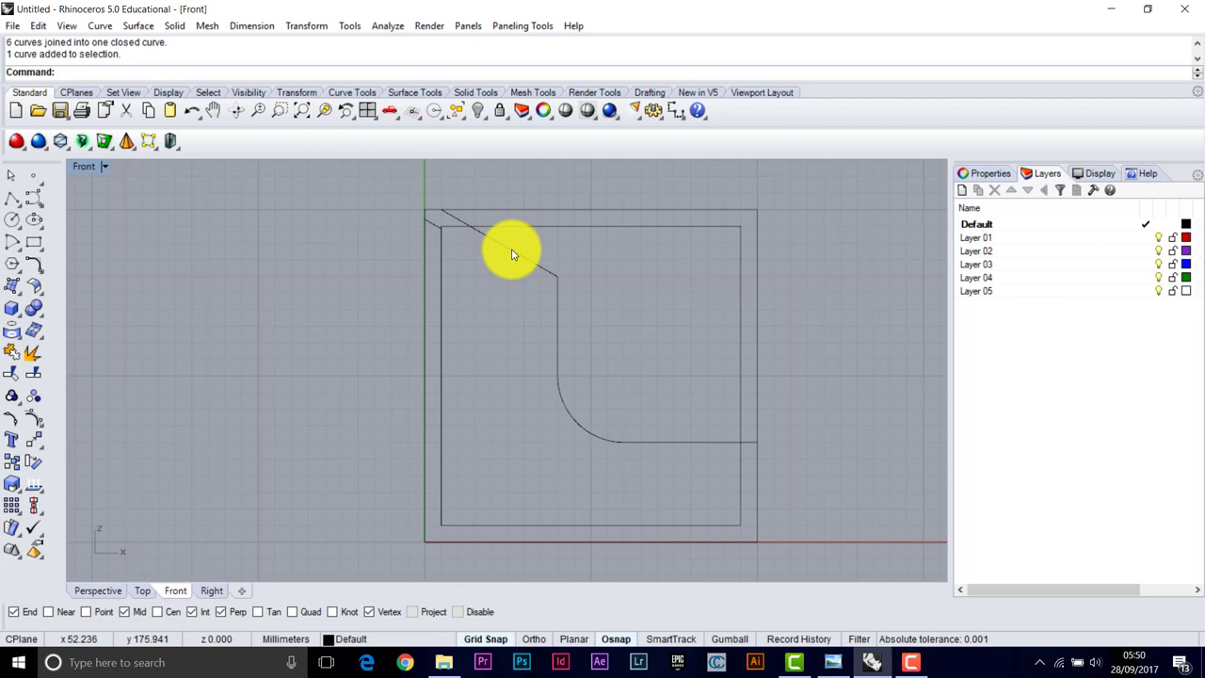
{"action": "left_click", "coordinate": [409, 198]}
Start a polyline at the top-left inner corner point, tracing up to the top corner
{"action": "left_click", "coordinate": [395, 222]}
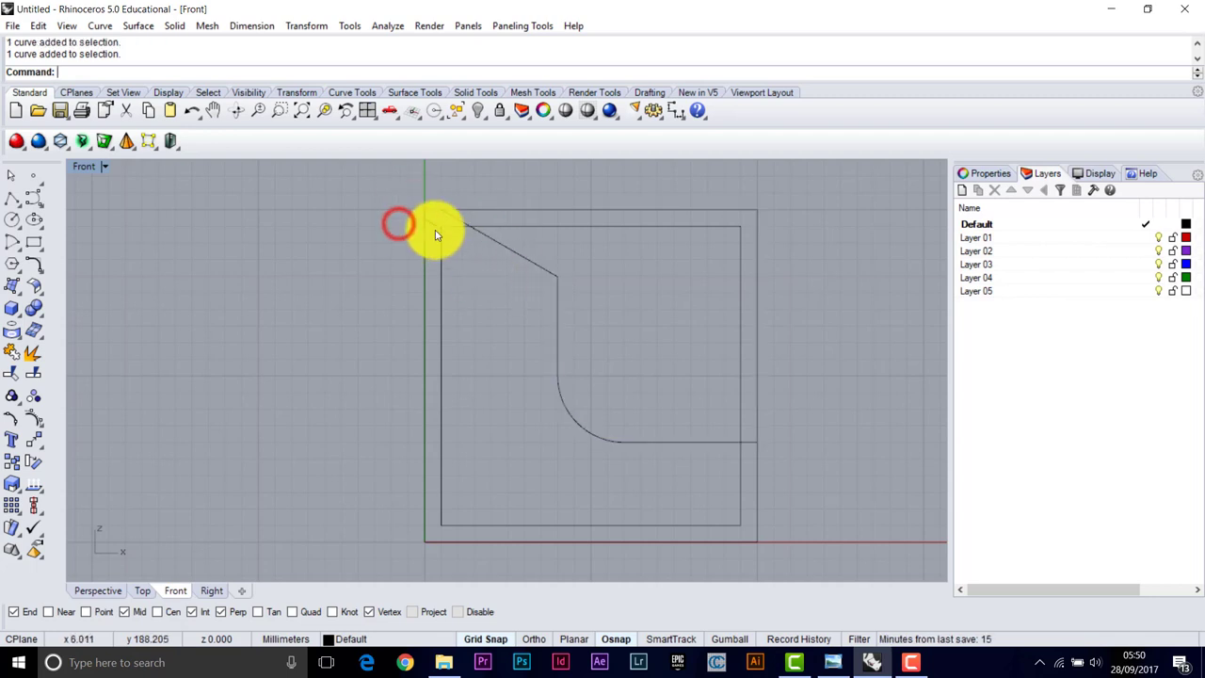
{"action": "scroll", "coordinate": [429, 220], "scroll_direction": "up", "scroll_amount": 3}
{"action": "scroll", "coordinate": [429, 221], "scroll_direction": "up", "scroll_amount": 4}
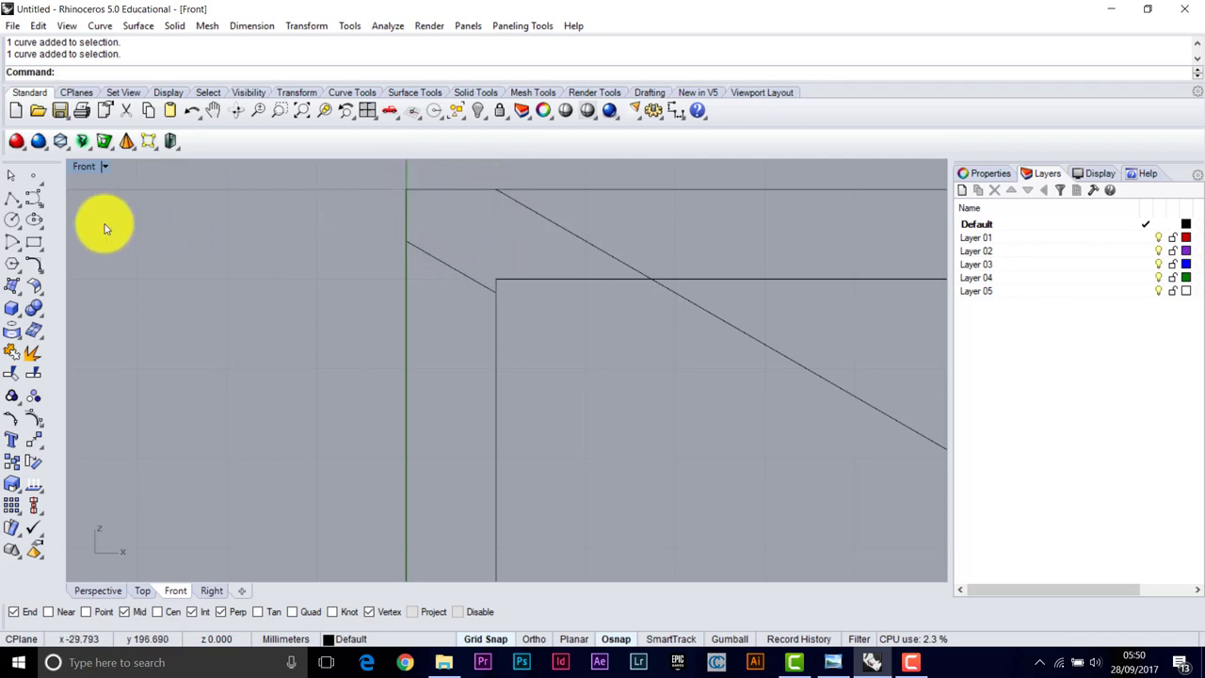
{"action": "left_click", "coordinate": [13, 196]}
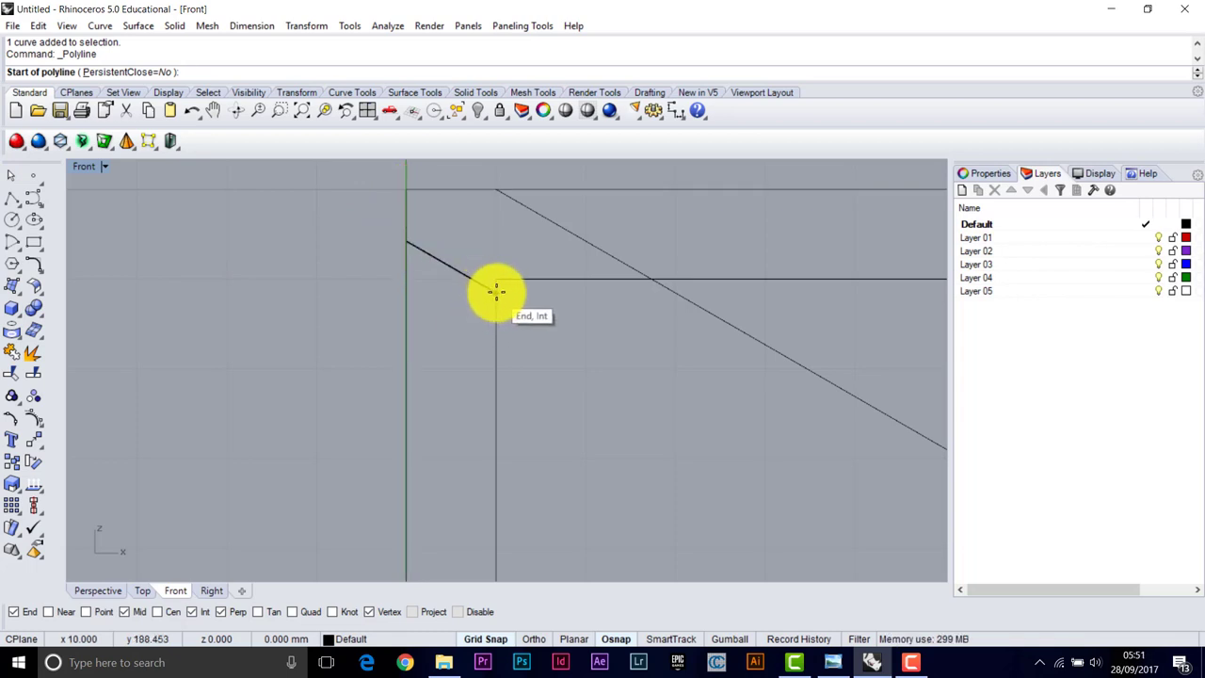
{"action": "left_click", "coordinate": [396, 234]}
{"action": "left_click", "coordinate": [496, 279]}
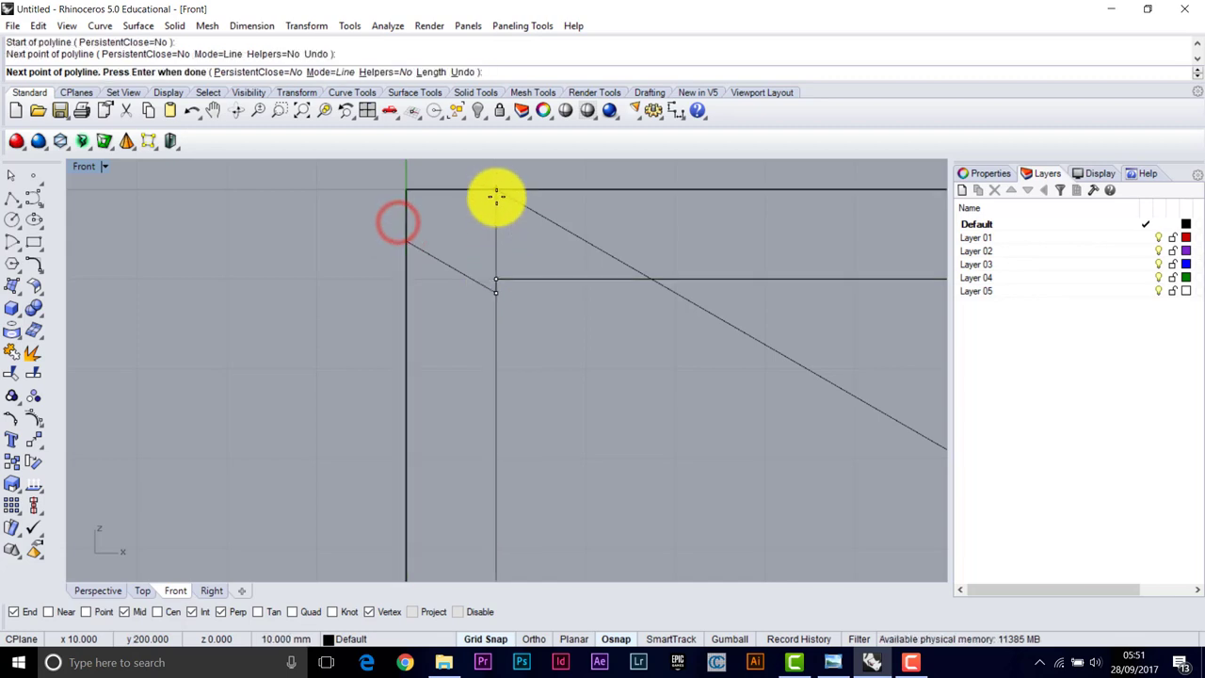
{"action": "scroll", "coordinate": [500, 196], "scroll_direction": "up", "scroll_amount": 5}
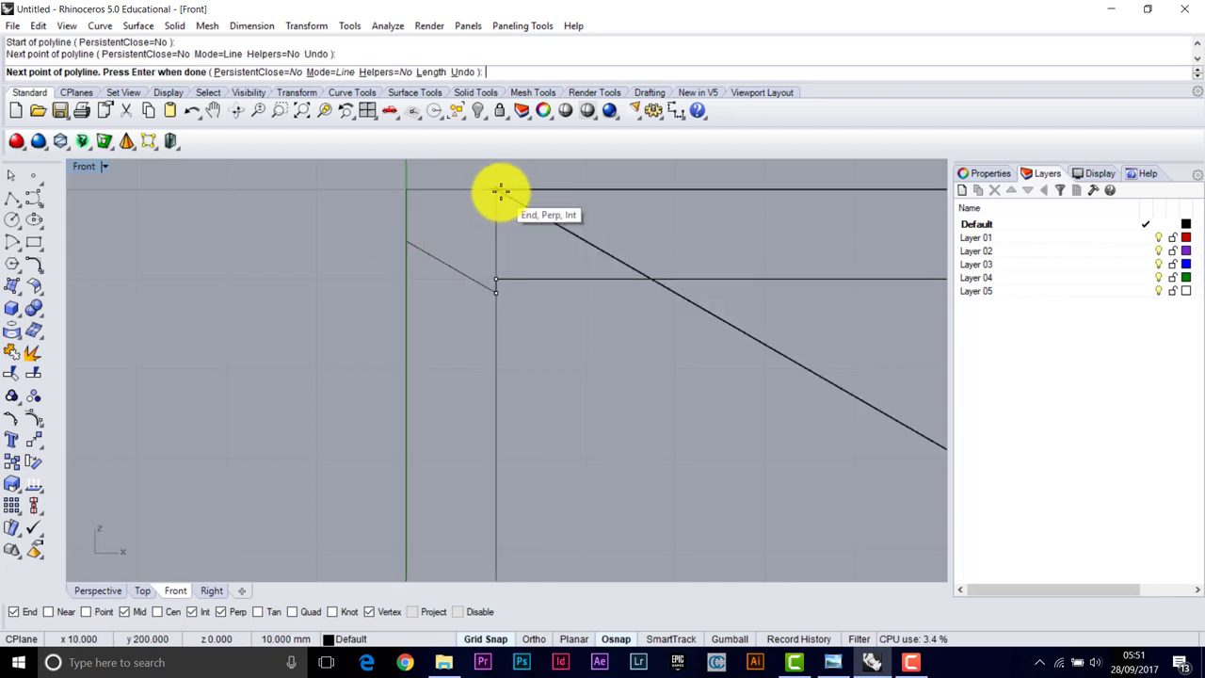
{"action": "scroll", "coordinate": [485, 193], "scroll_direction": "up", "scroll_amount": 3}
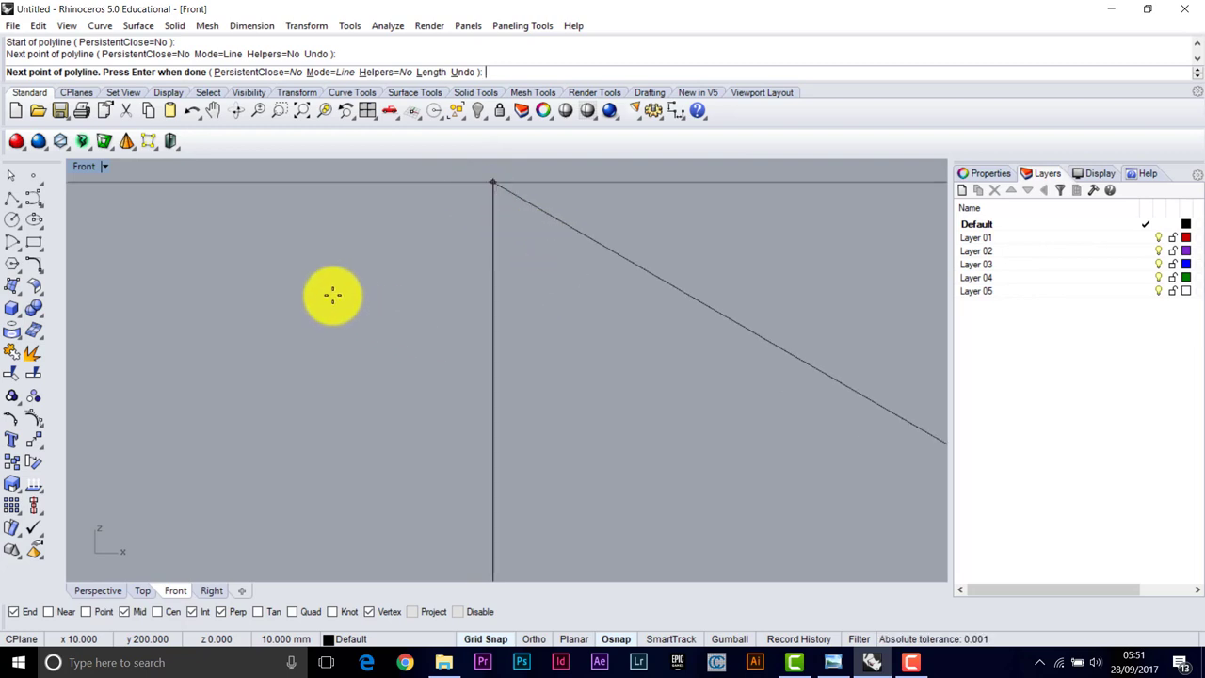
{"action": "left_click", "coordinate": [494, 182]}
Continue the polyline through the top-left and left-edge points, closing the four-sided outline
{"action": "scroll", "coordinate": [492, 203], "scroll_direction": "down", "scroll_amount": 3}
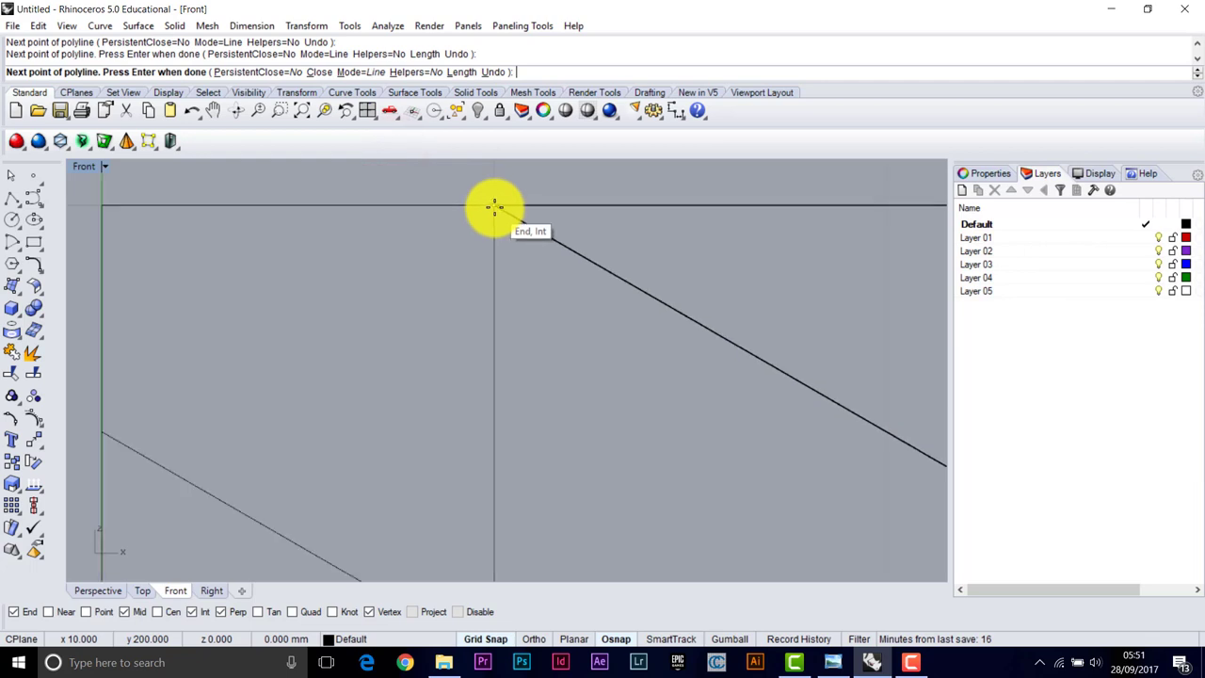
{"action": "scroll", "coordinate": [494, 205], "scroll_direction": "down", "scroll_amount": 5}
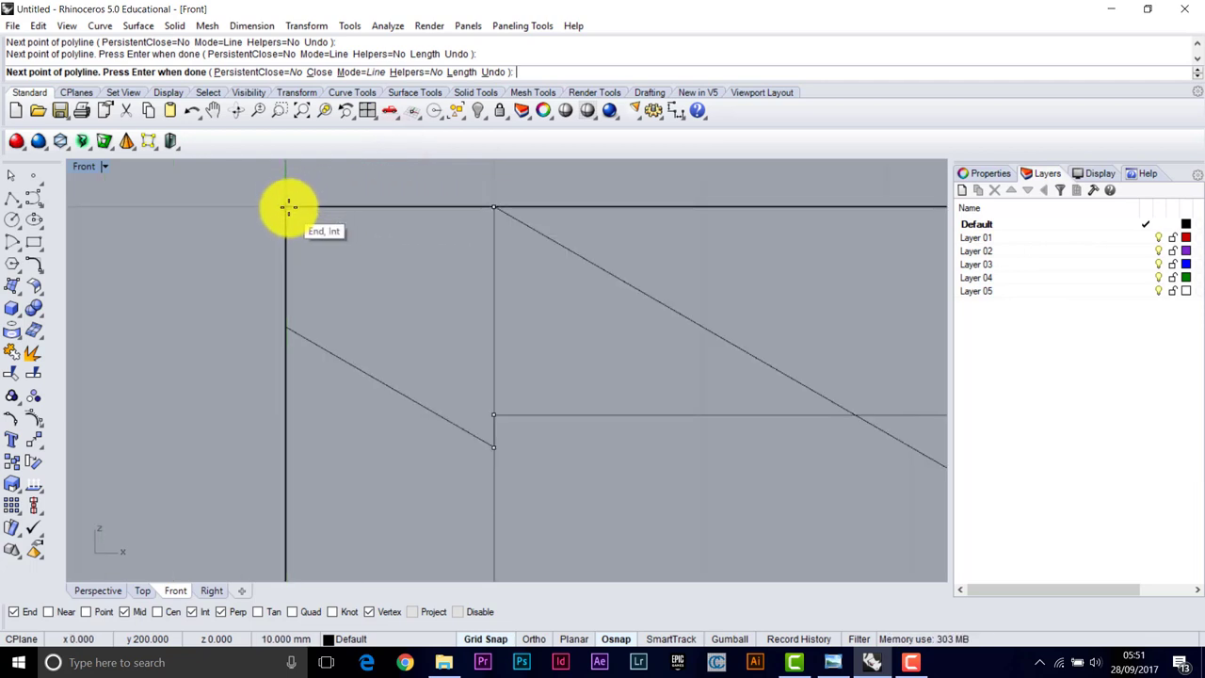
{"action": "left_click", "coordinate": [287, 207]}
{"action": "left_click", "coordinate": [285, 326]}
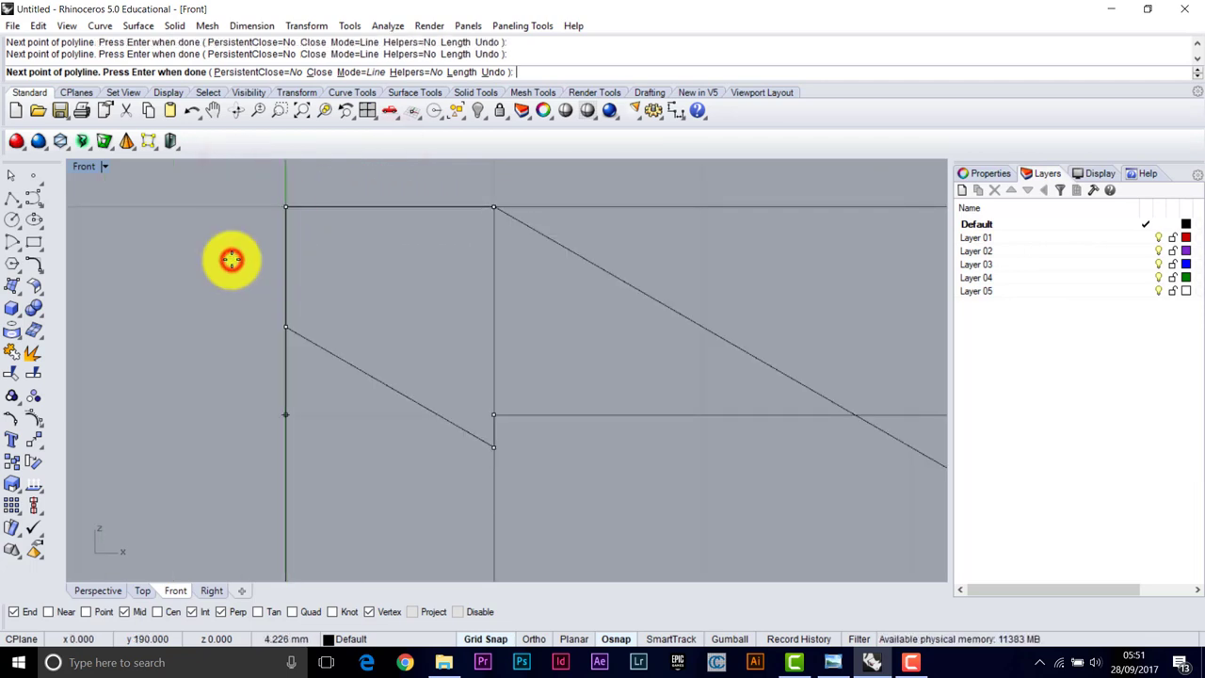
{"action": "left_click", "coordinate": [491, 446]}
{"action": "right_click", "coordinate": [396, 357]}
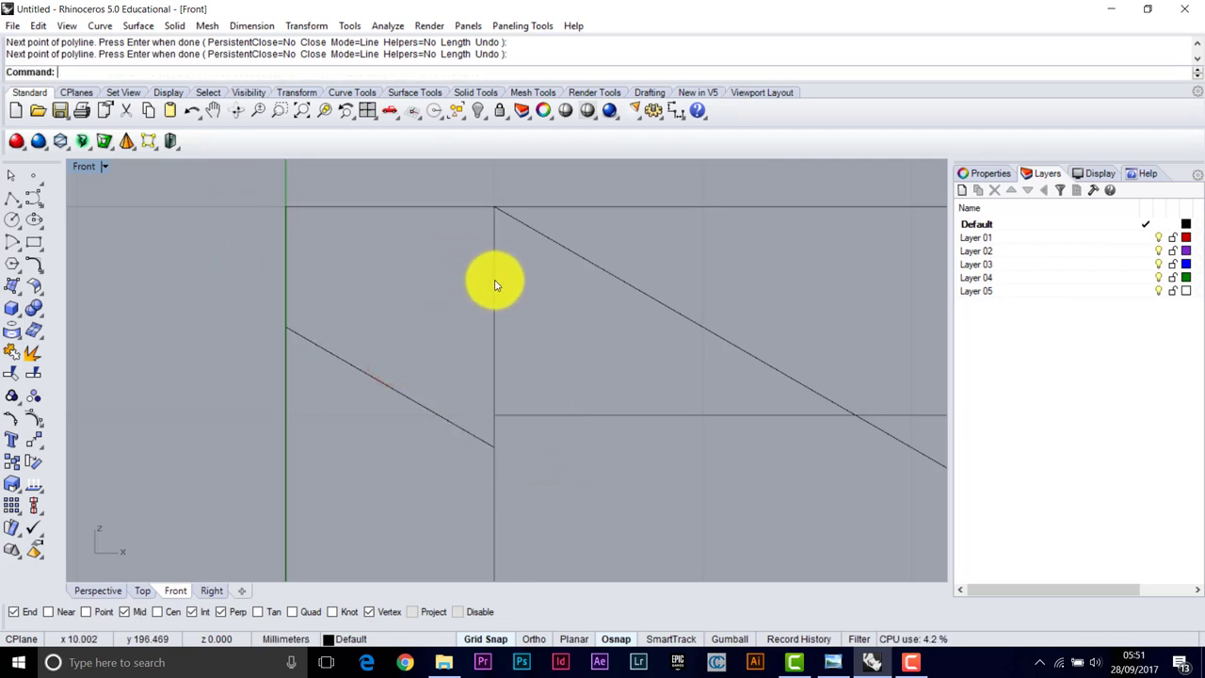
{"action": "left_click", "coordinate": [395, 223]}
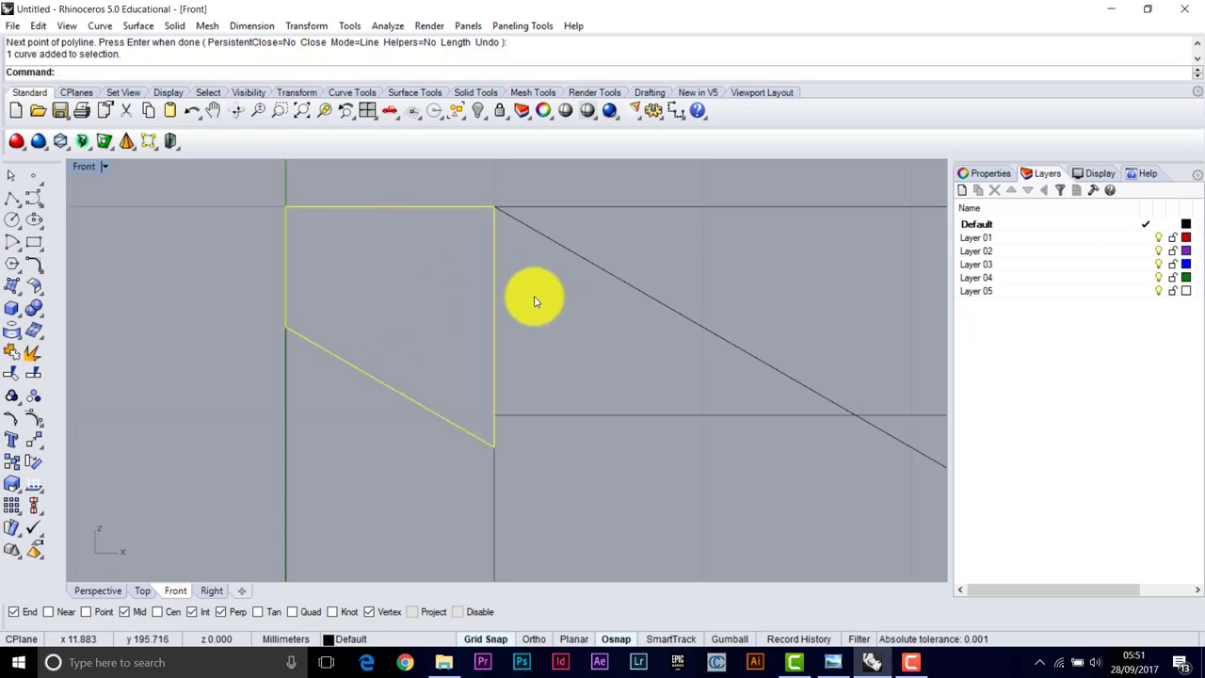
Zoom and pan the Perspective view to frame the whole square plan outline
{"action": "scroll", "coordinate": [534, 301], "scroll_direction": "down", "scroll_amount": 5}
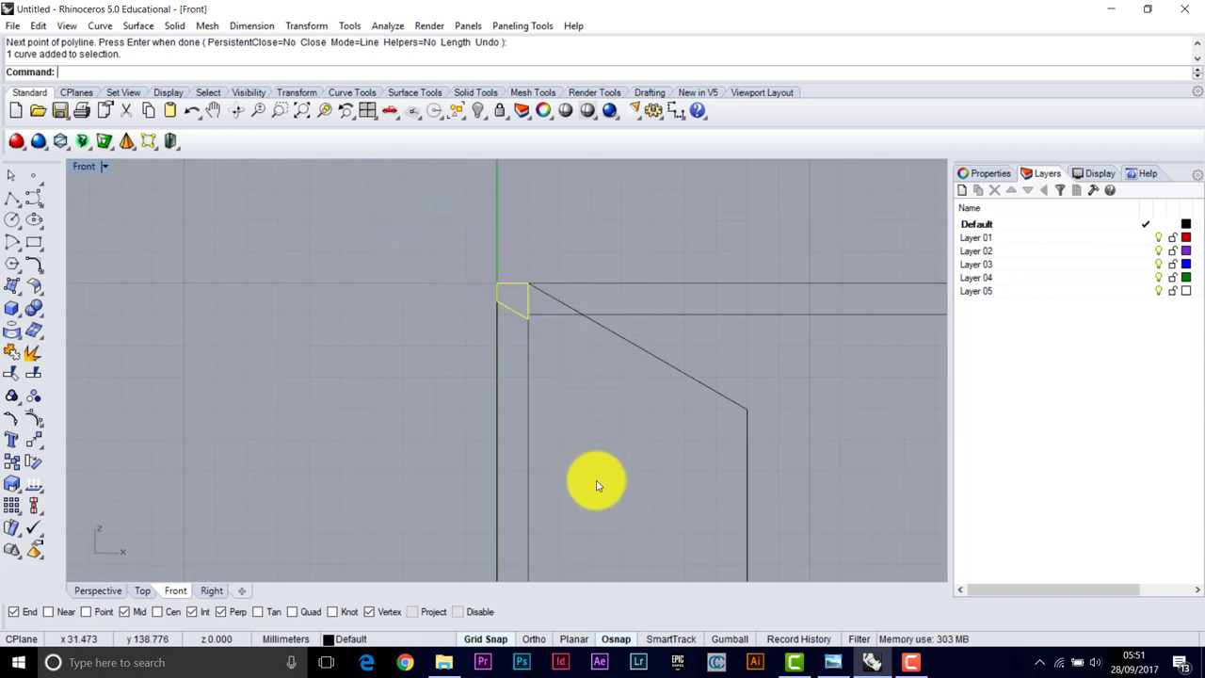
{"action": "scroll", "coordinate": [598, 486], "scroll_direction": "down", "scroll_amount": 3}
{"action": "right_click_drag", "start_coordinate": [671, 457], "coordinate": [565, 301]}
{"action": "left_click", "coordinate": [429, 250]}
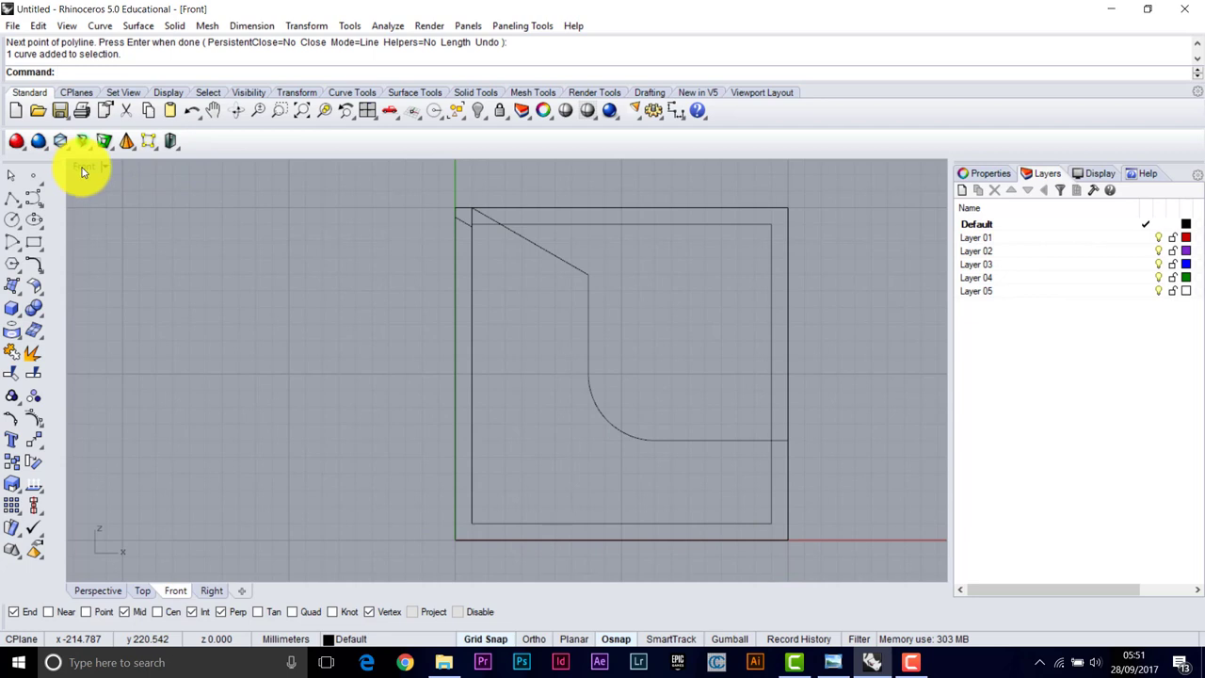
Maximize the Perspective viewport and inspect the plan outline beneath the upright front section
{"action": "left_click", "coordinate": [61, 141]}
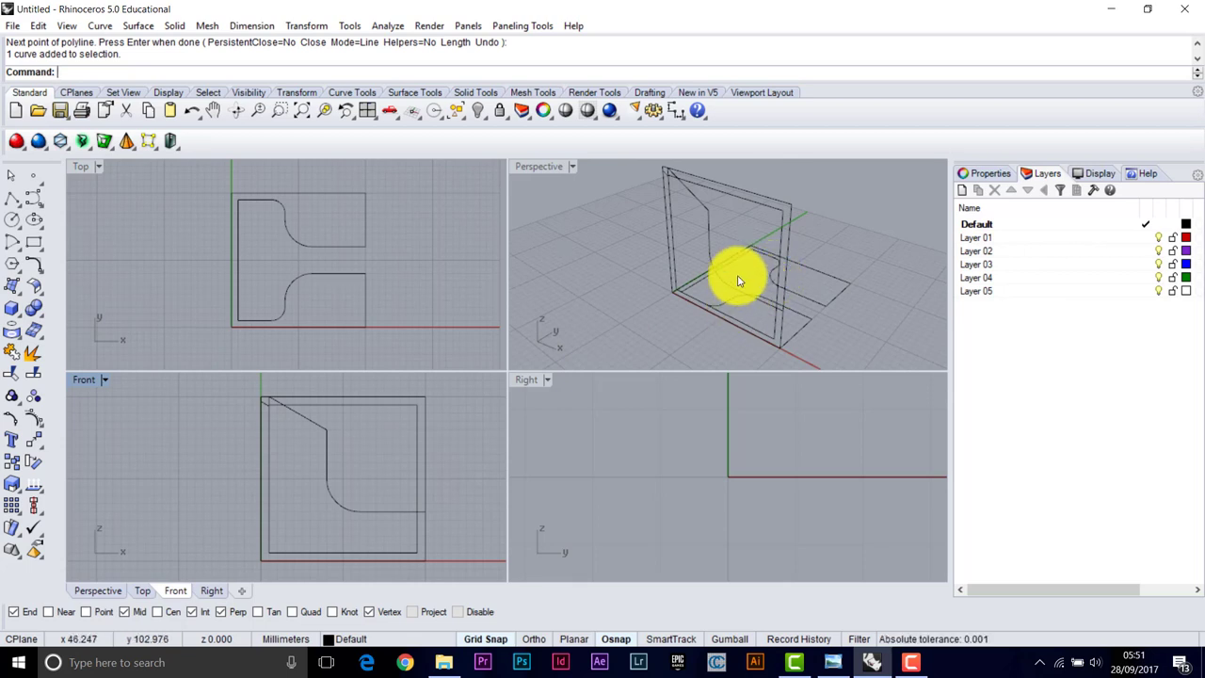
{"action": "double_click", "coordinate": [534, 170]}
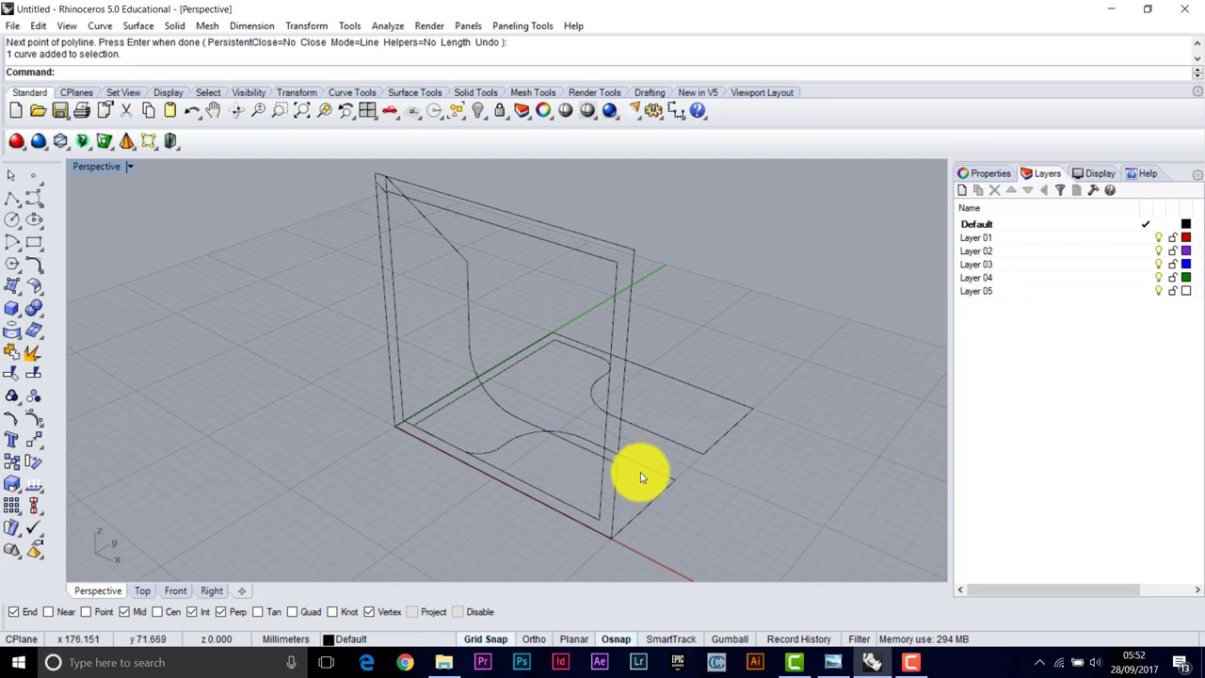
{"action": "left_click", "coordinate": [516, 374]}
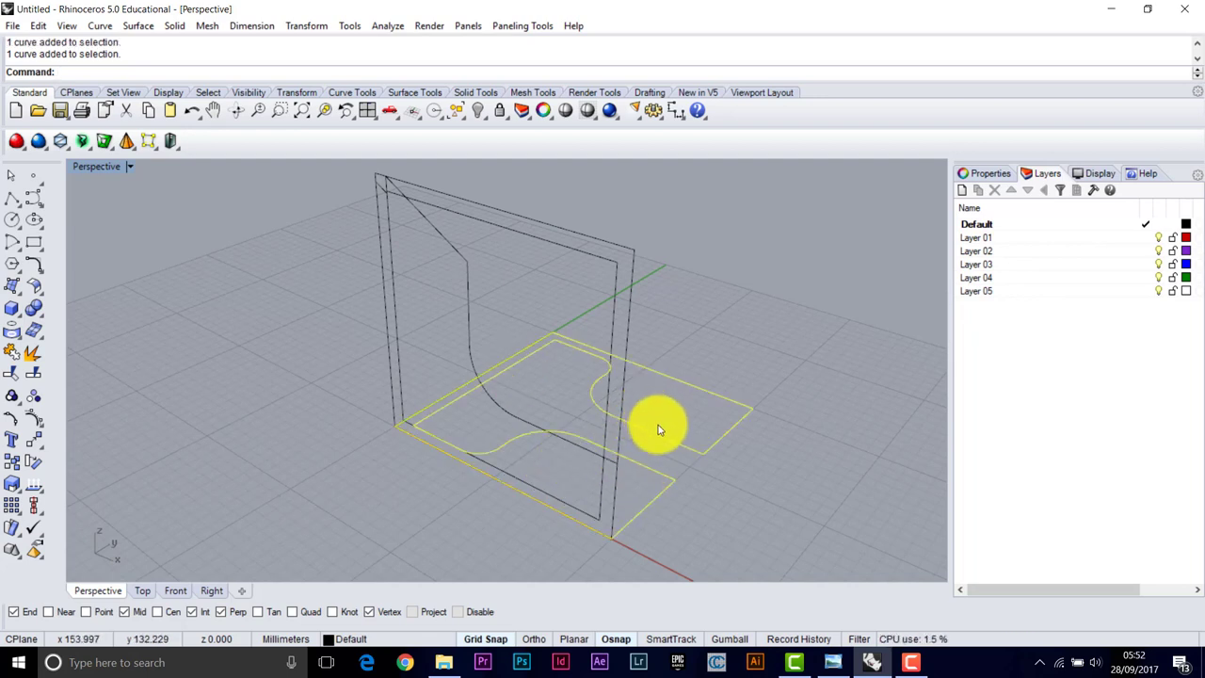
{"action": "left_click", "coordinate": [242, 279]}
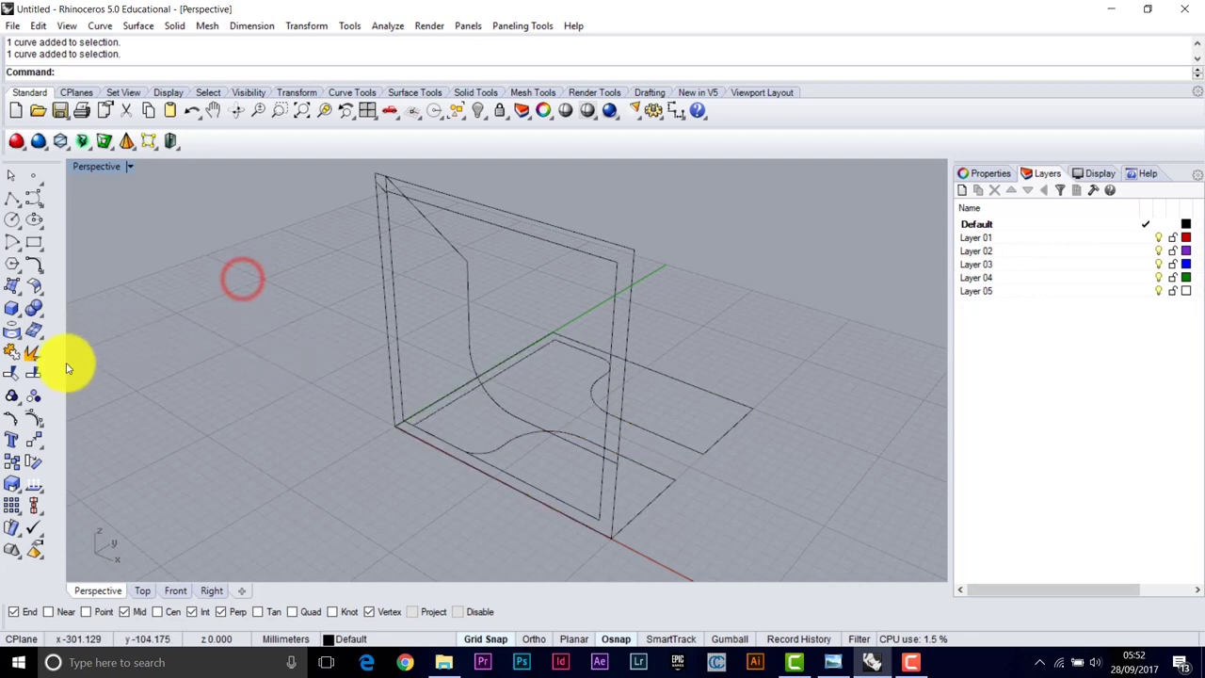
Move the flat plan outline curves straight up 10 mm with Vertical=Yes
{"action": "left_click", "coordinate": [17, 349]}
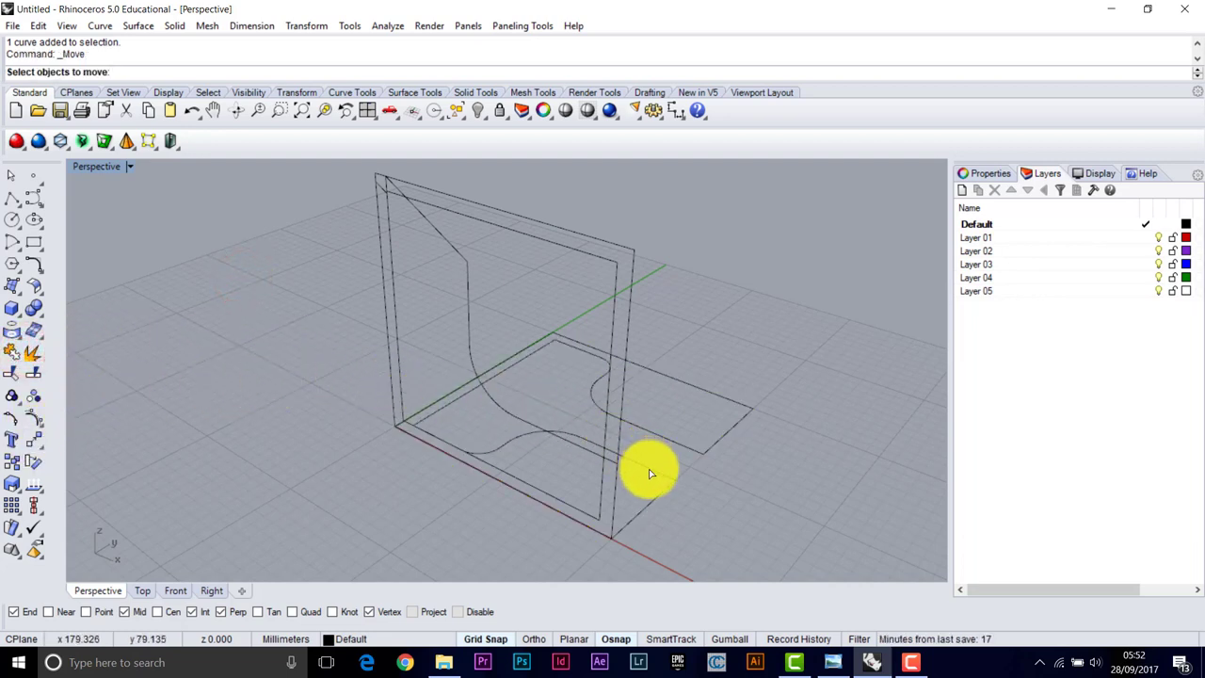
{"action": "left_click", "coordinate": [519, 375]}
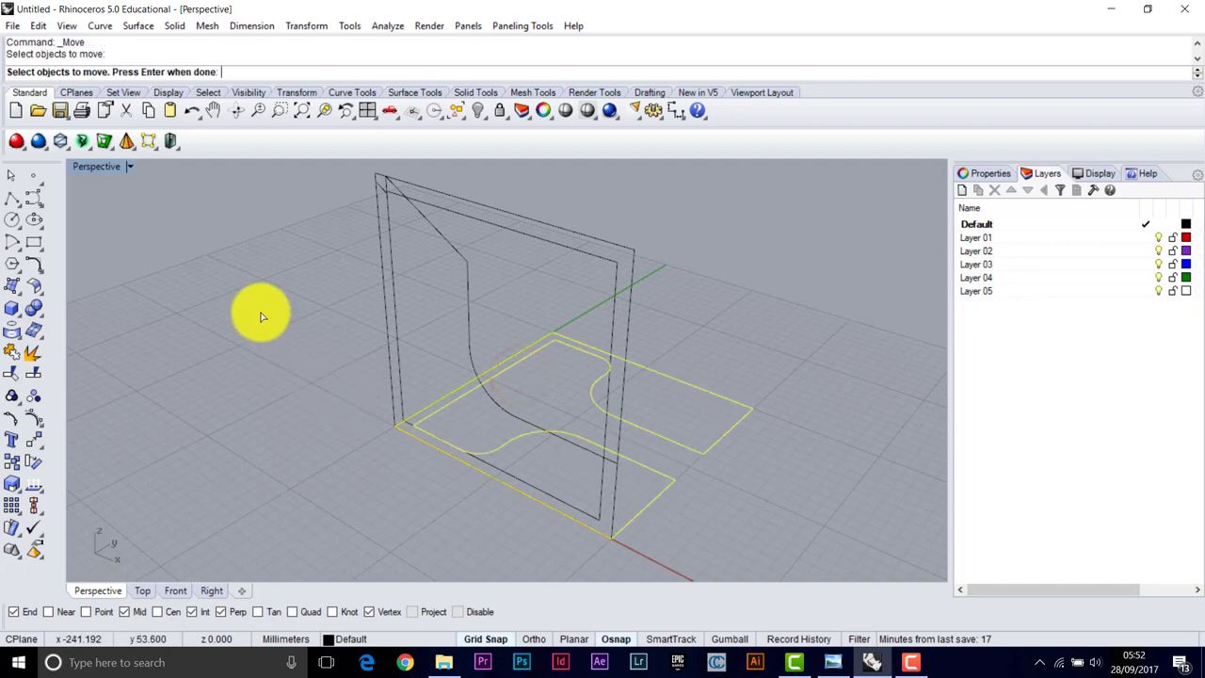
{"action": "key", "text": "Return"}
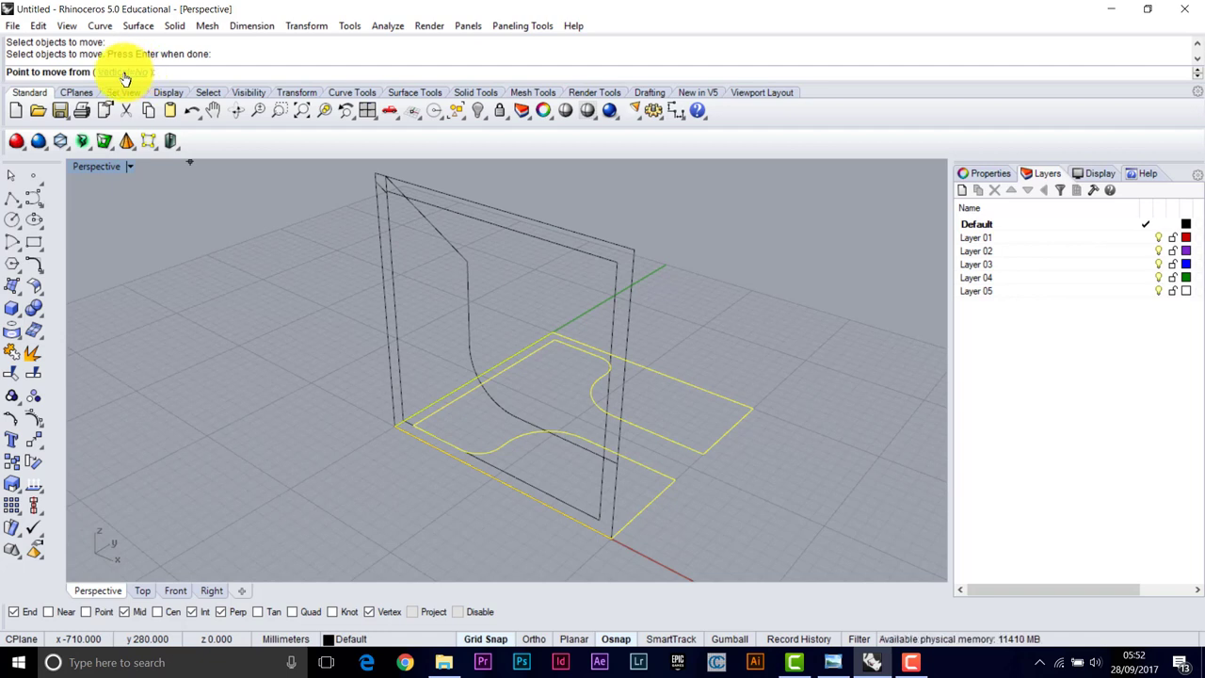
{"action": "left_click", "coordinate": [132, 73]}
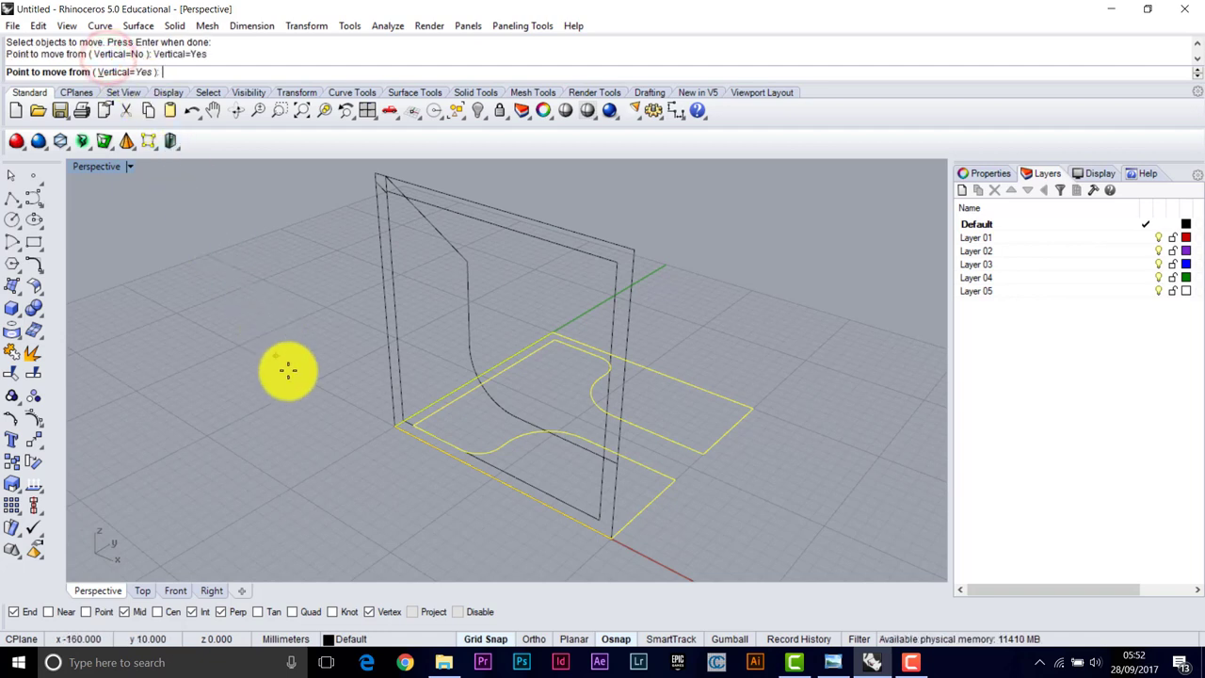
{"action": "scroll", "coordinate": [371, 436], "scroll_direction": "up", "scroll_amount": 5}
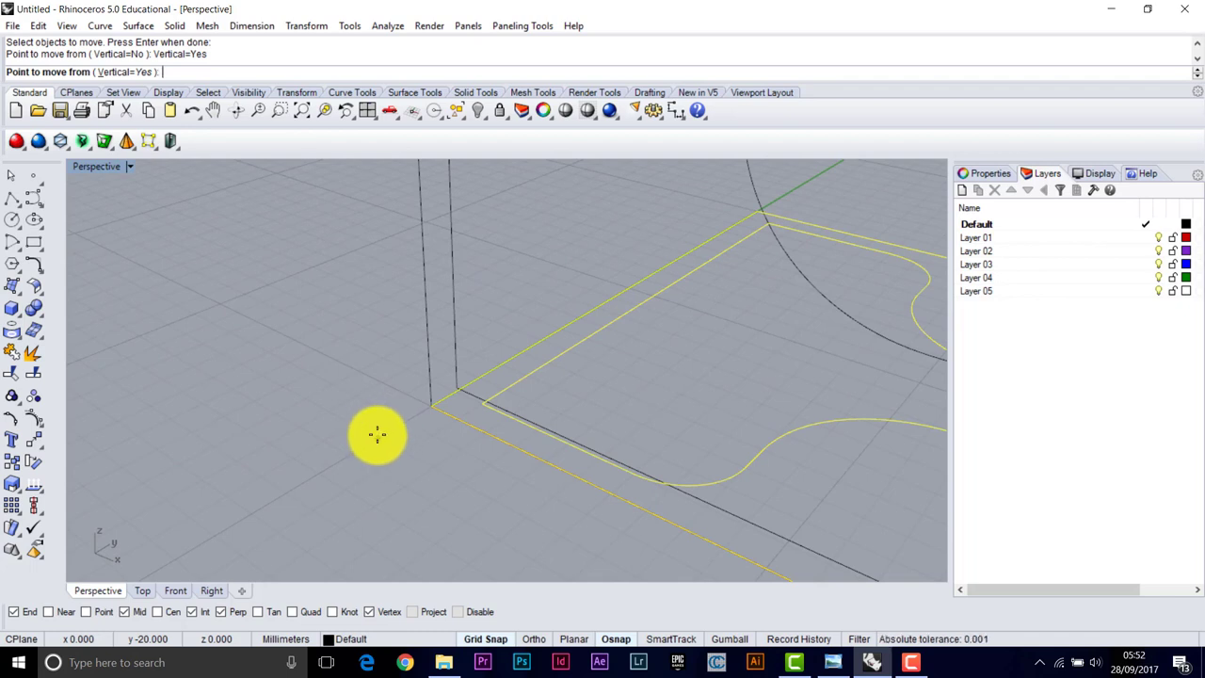
{"action": "left_click", "coordinate": [378, 437]}
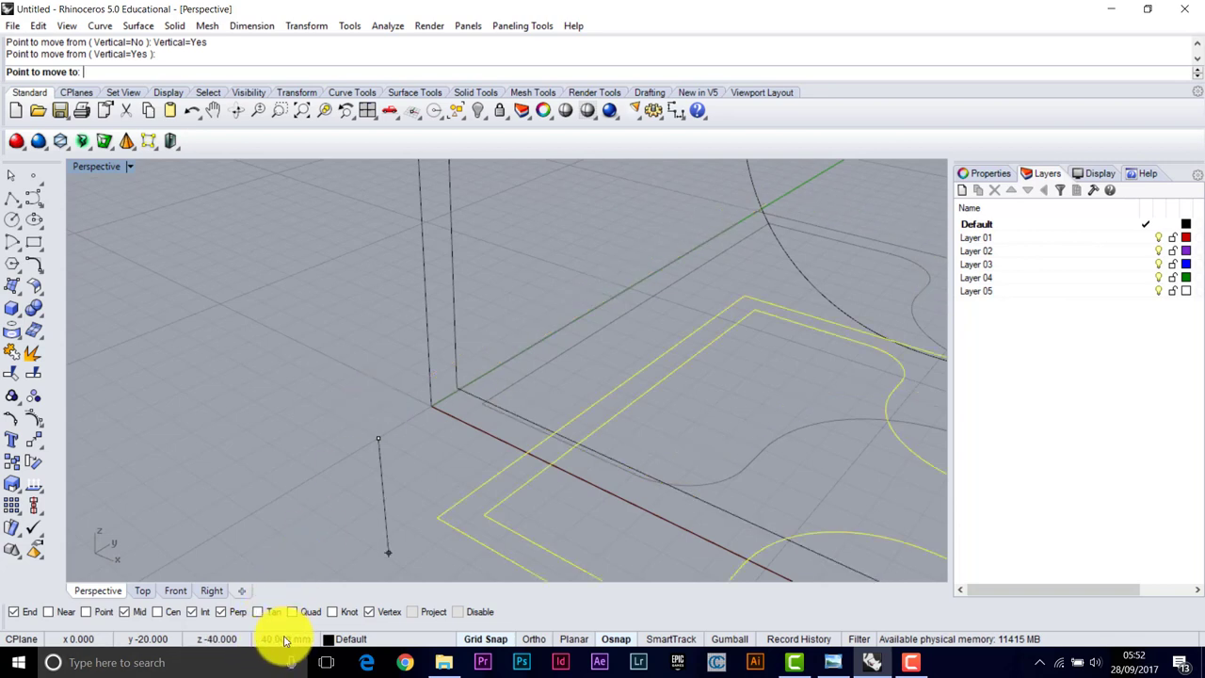
{"action": "left_click", "coordinate": [373, 406]}
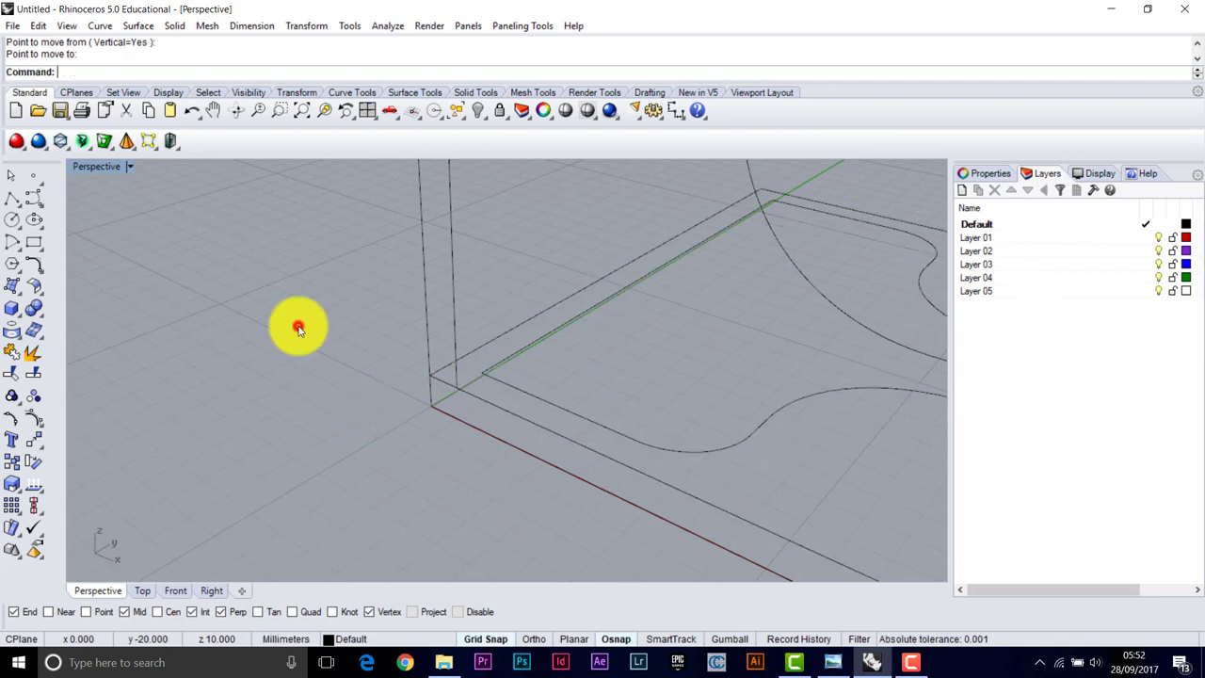
{"action": "right_click_drag", "start_coordinate": [297, 329], "coordinate": [565, 409]}
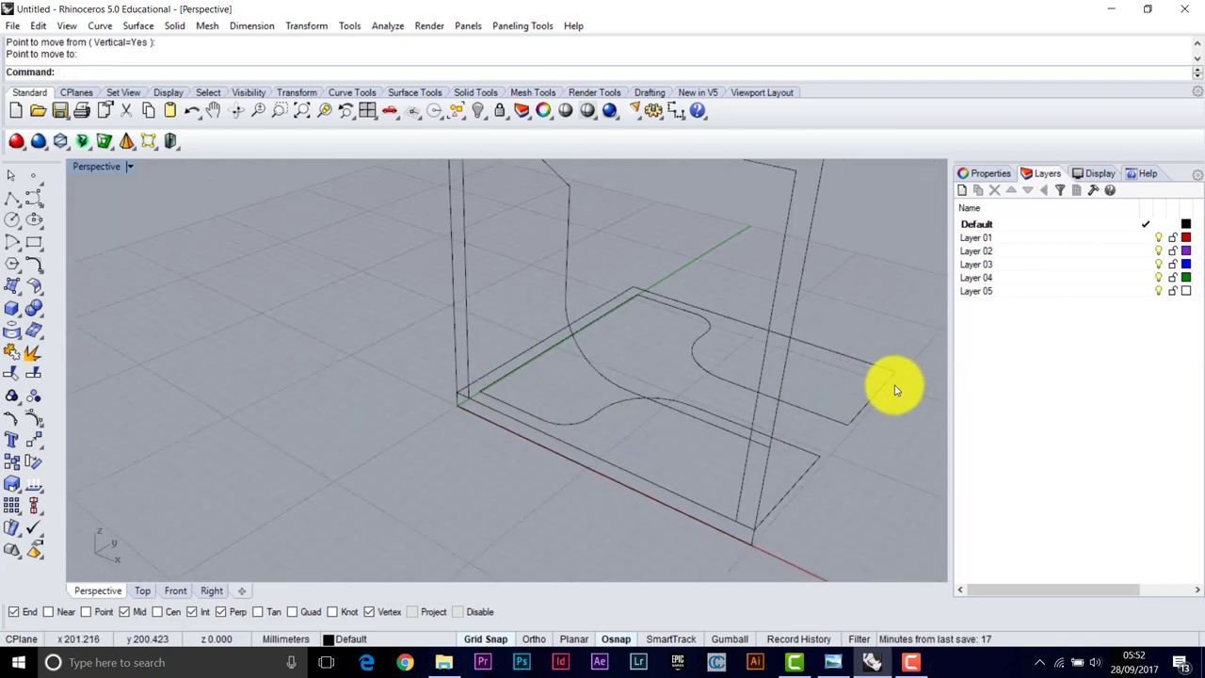
Draw a 200 × 200 mm base rectangle from the origin
{"action": "left_click", "coordinate": [31, 242]}
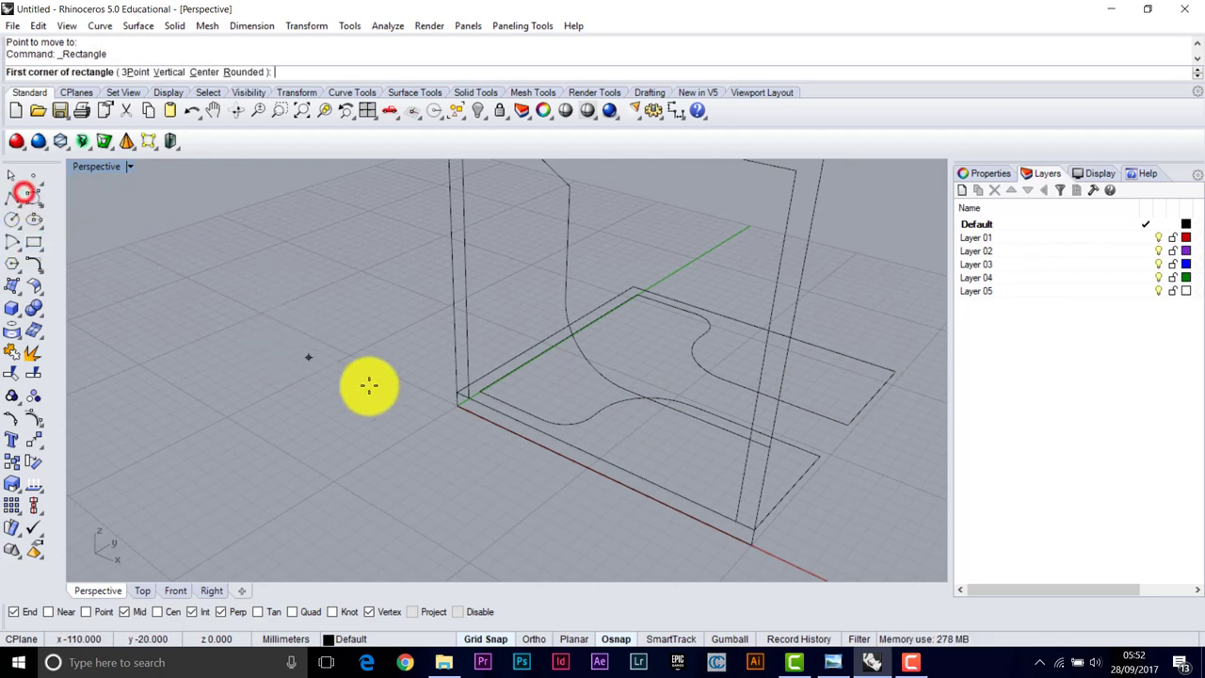
{"action": "left_click", "coordinate": [457, 412]}
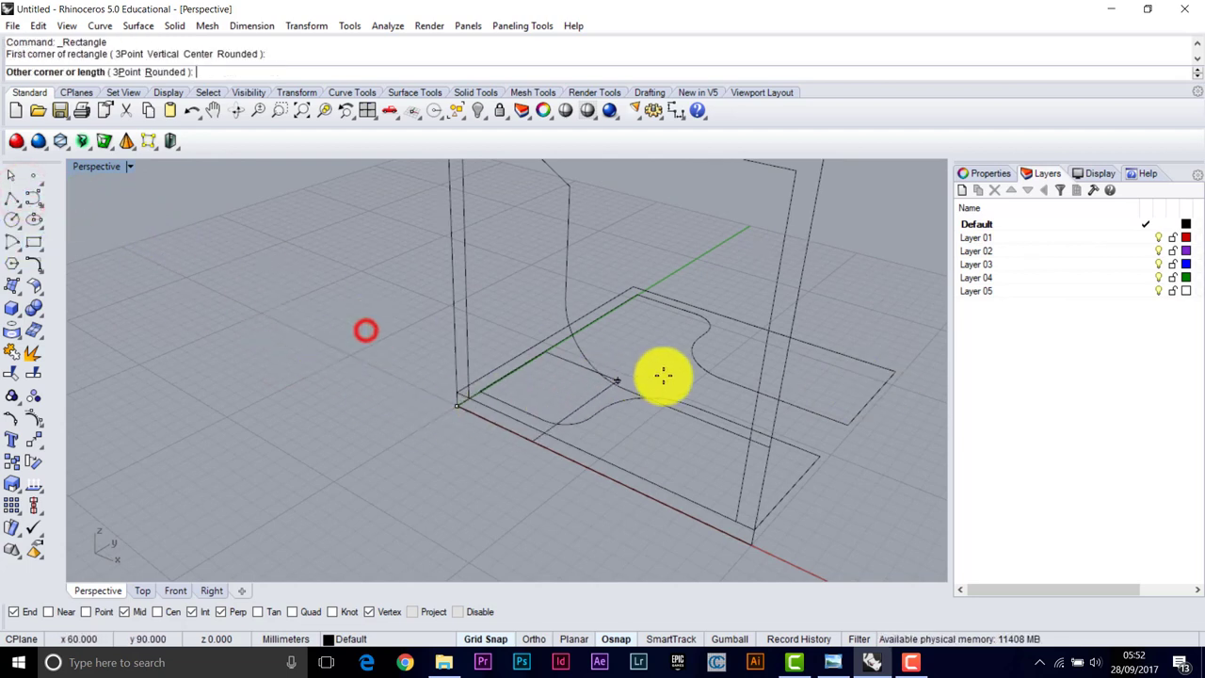
{"action": "left_click", "coordinate": [892, 383]}
{"action": "left_click", "coordinate": [706, 315]}
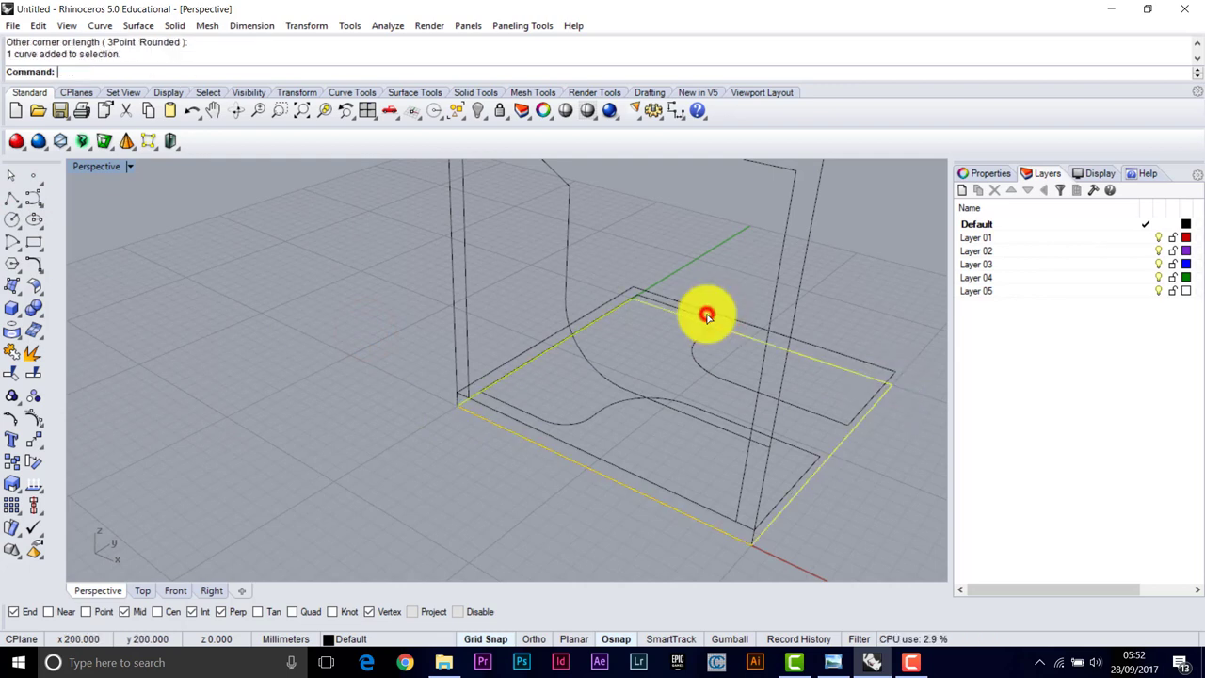
{"action": "left_click", "coordinate": [308, 354]}
Delete the upright outer rectangle curve
{"action": "right_click_drag", "start_coordinate": [417, 396], "coordinate": [458, 251]}
{"action": "scroll", "coordinate": [461, 242], "scroll_direction": "down", "scroll_amount": 2}
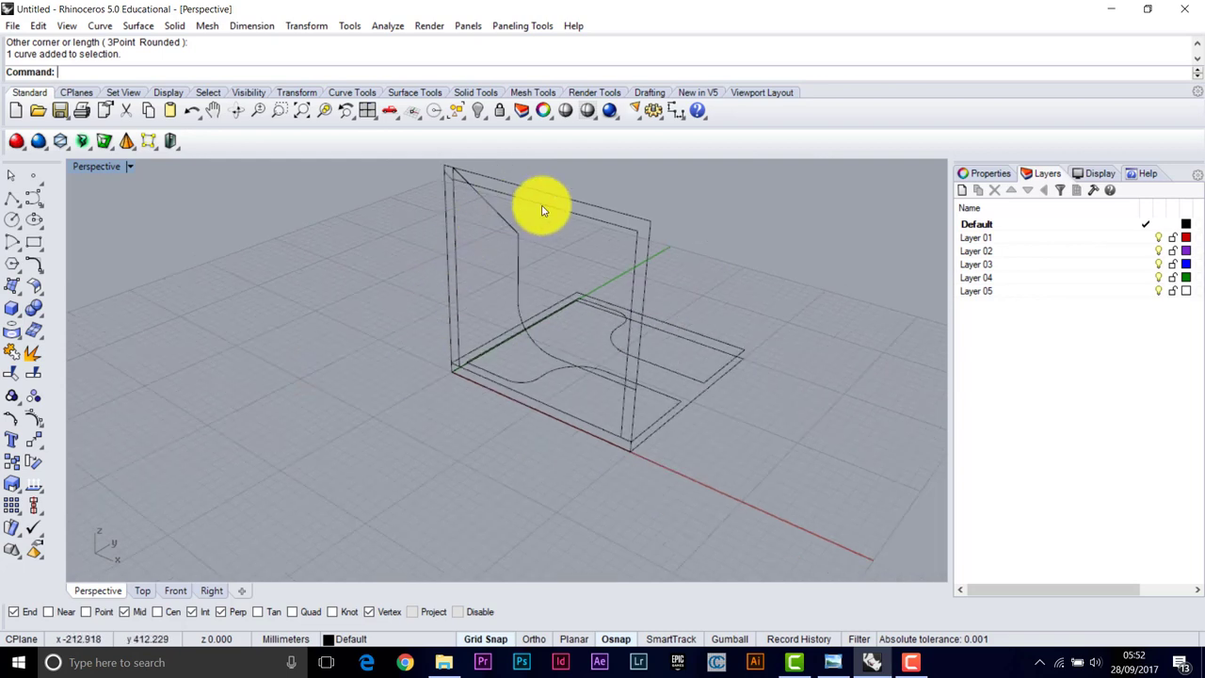
{"action": "left_click", "coordinate": [449, 240]}
{"action": "key", "text": "Delete"}
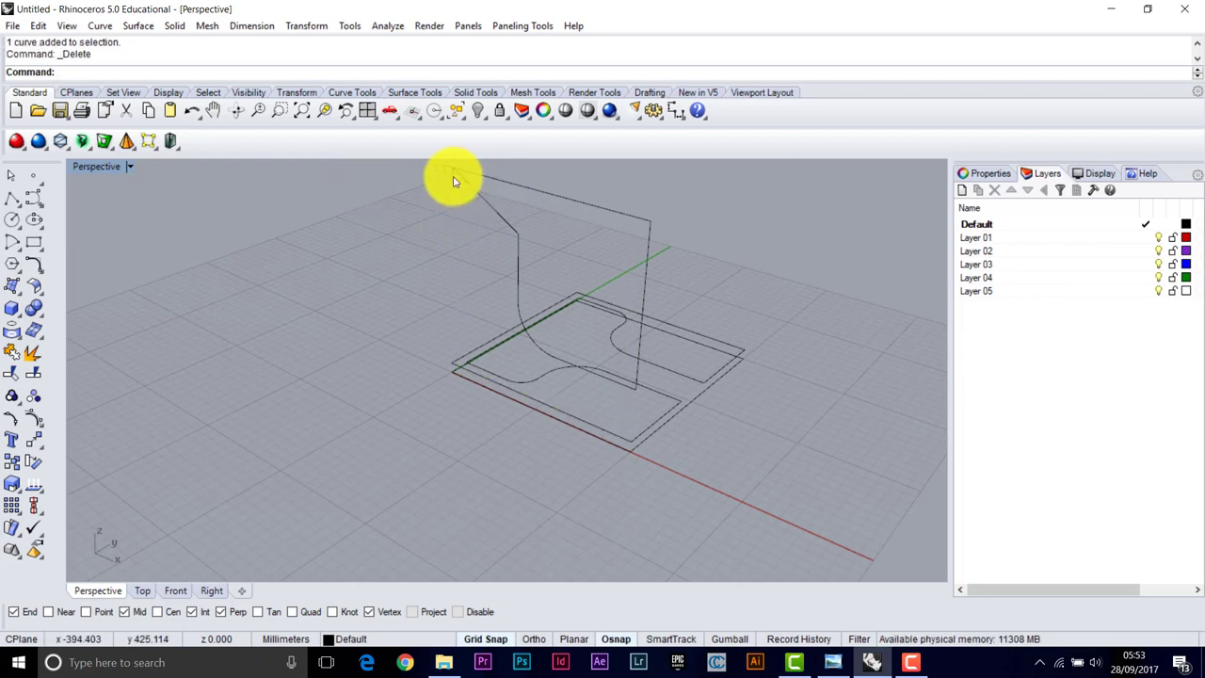
{"action": "mouse_move", "coordinate": [453, 189]}
{"action": "right_mouse_down"}
{"action": "mouse_move", "coordinate": [456, 231]}
{"action": "mouse_move", "coordinate": [465, 220]}
{"action": "mouse_move", "coordinate": [452, 205]}
{"action": "right_mouse_up"}
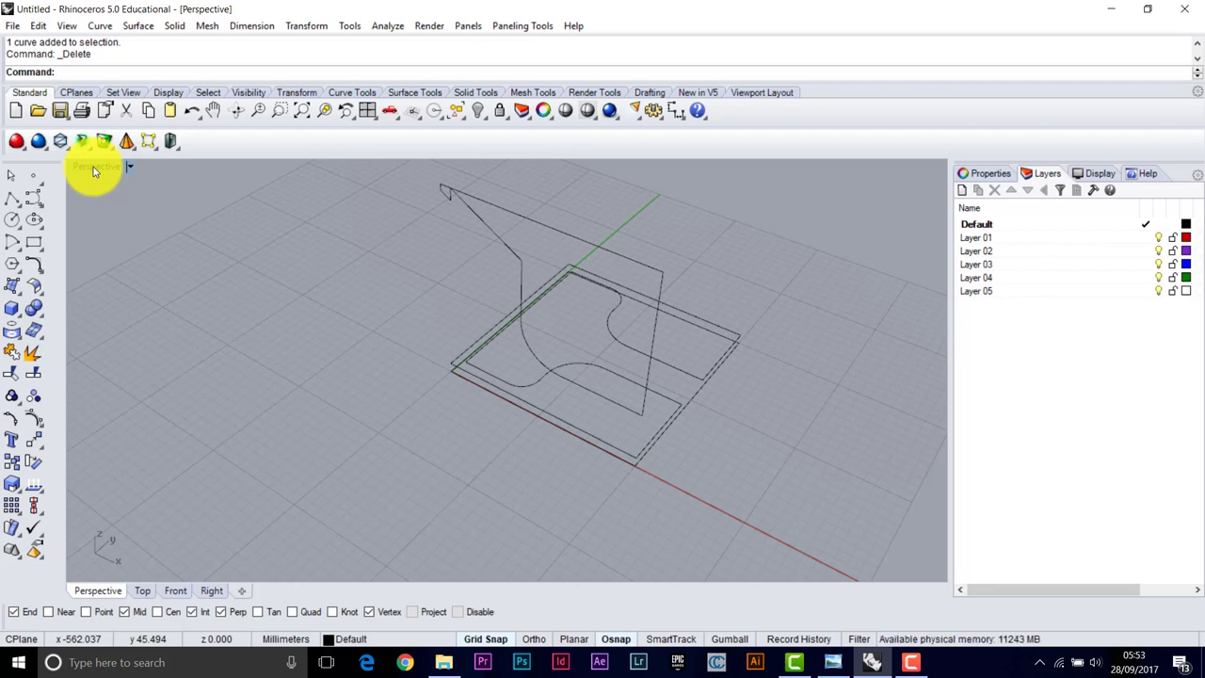
In the maximized Top view, move the short curve piece at the origin 10 mm in Y
{"action": "left_click", "coordinate": [73, 133]}
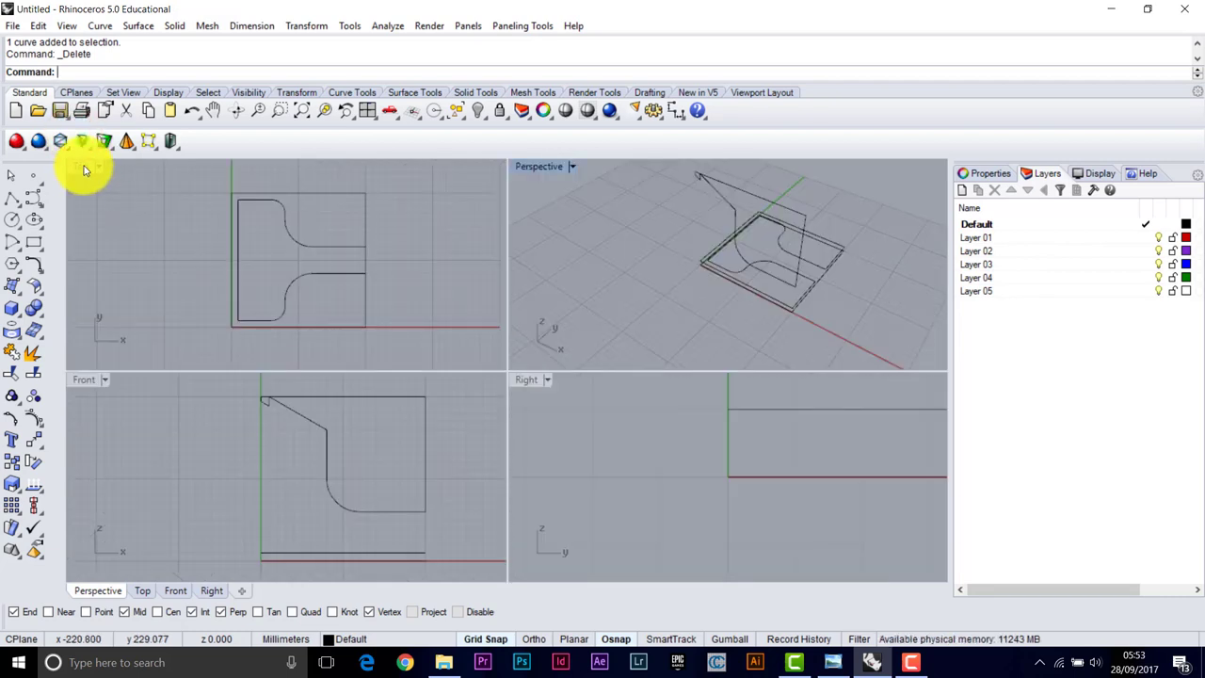
{"action": "left_click", "coordinate": [83, 170]}
{"action": "left_click", "coordinate": [66, 135]}
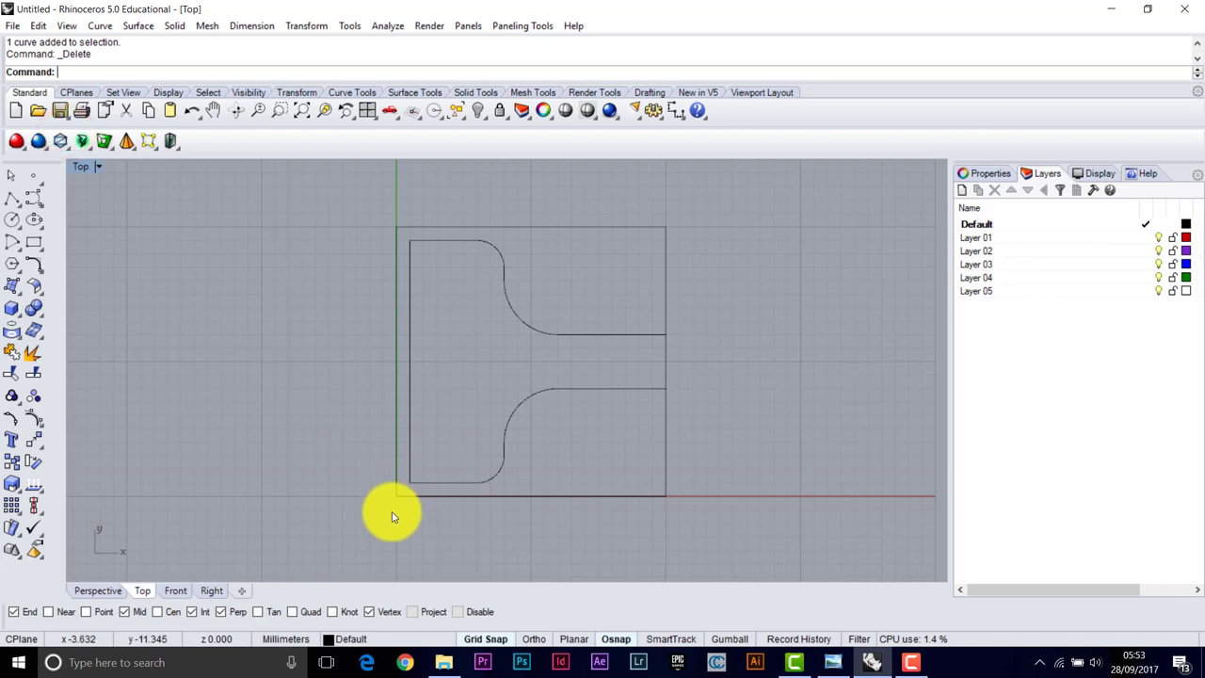
{"action": "scroll", "coordinate": [391, 513], "scroll_direction": "up", "scroll_amount": 3}
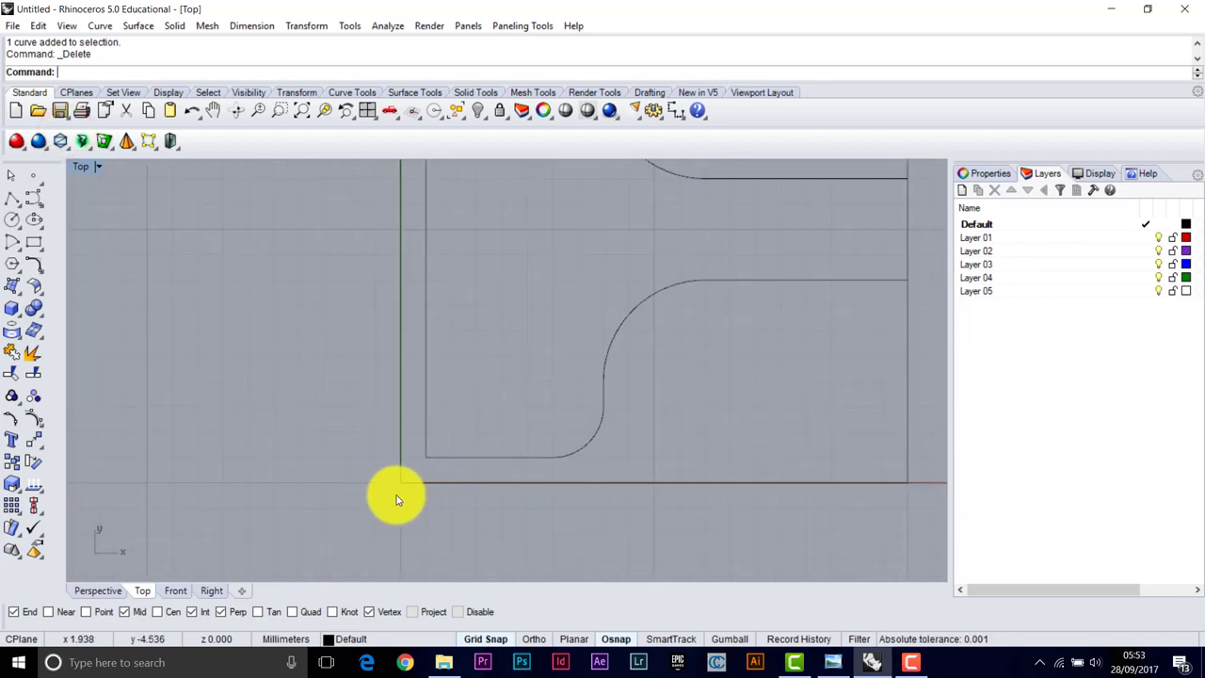
{"action": "left_click", "coordinate": [29, 450]}
{"action": "left_click_drag", "start_coordinate": [353, 513], "coordinate": [458, 470]}
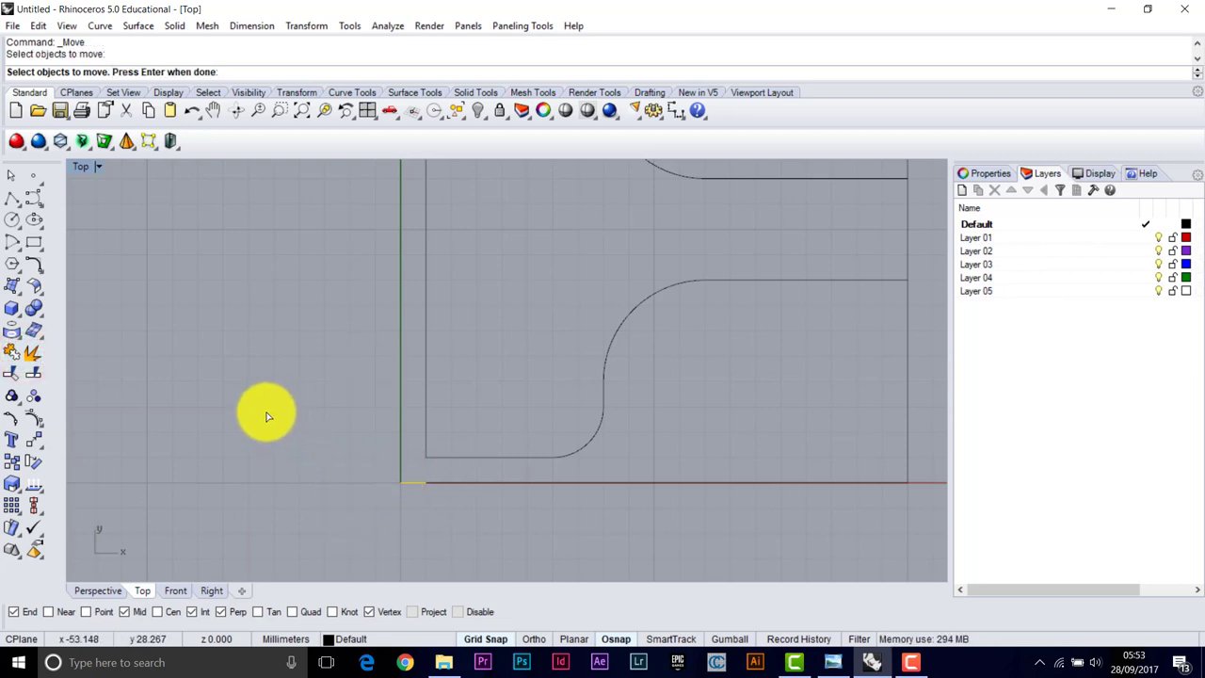
{"action": "key", "text": "Return"}
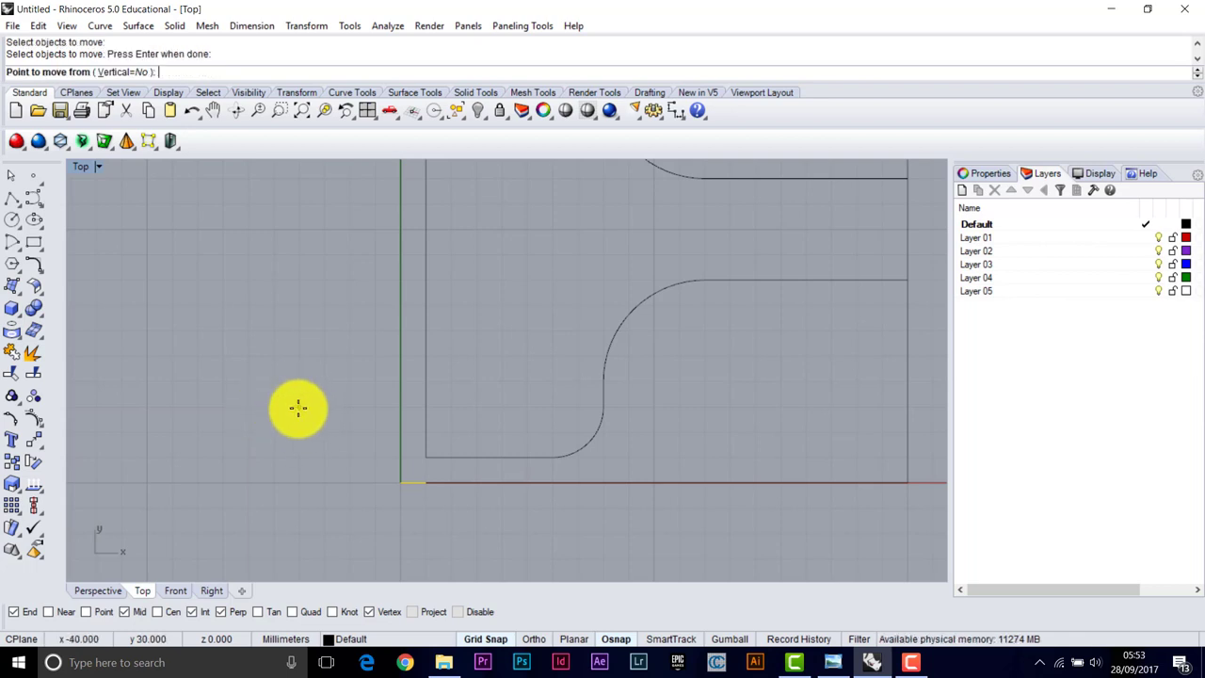
{"action": "left_click", "coordinate": [300, 406]}
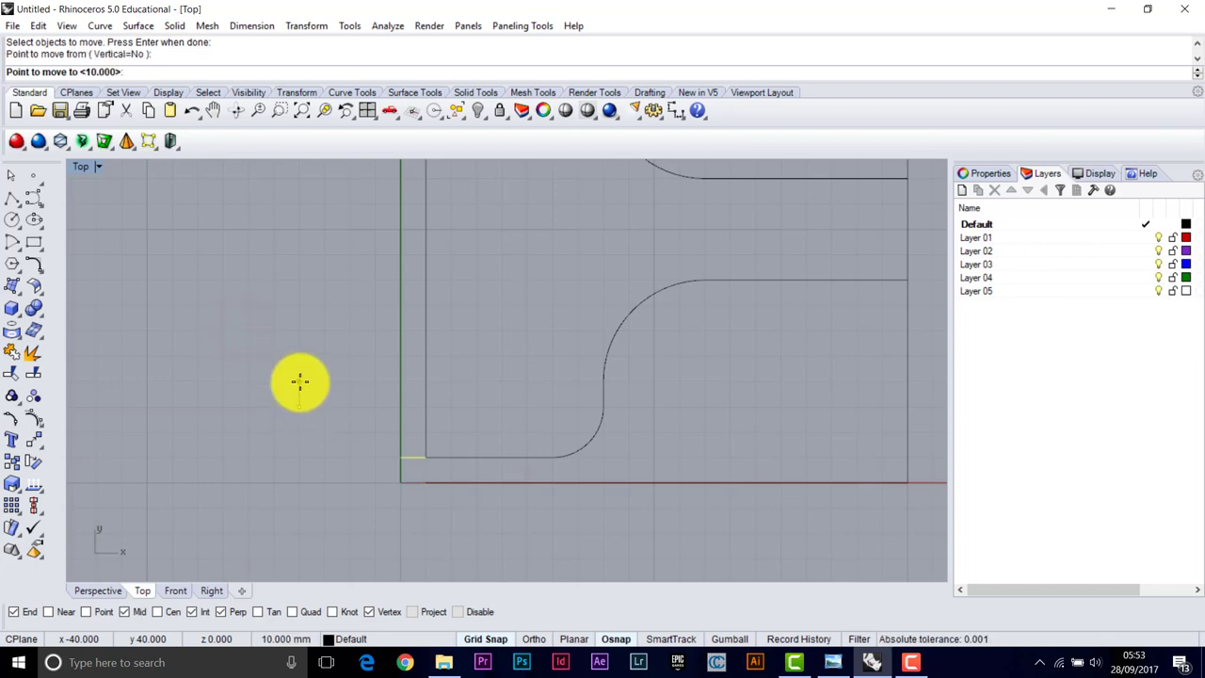
{"action": "left_click", "coordinate": [239, 304]}
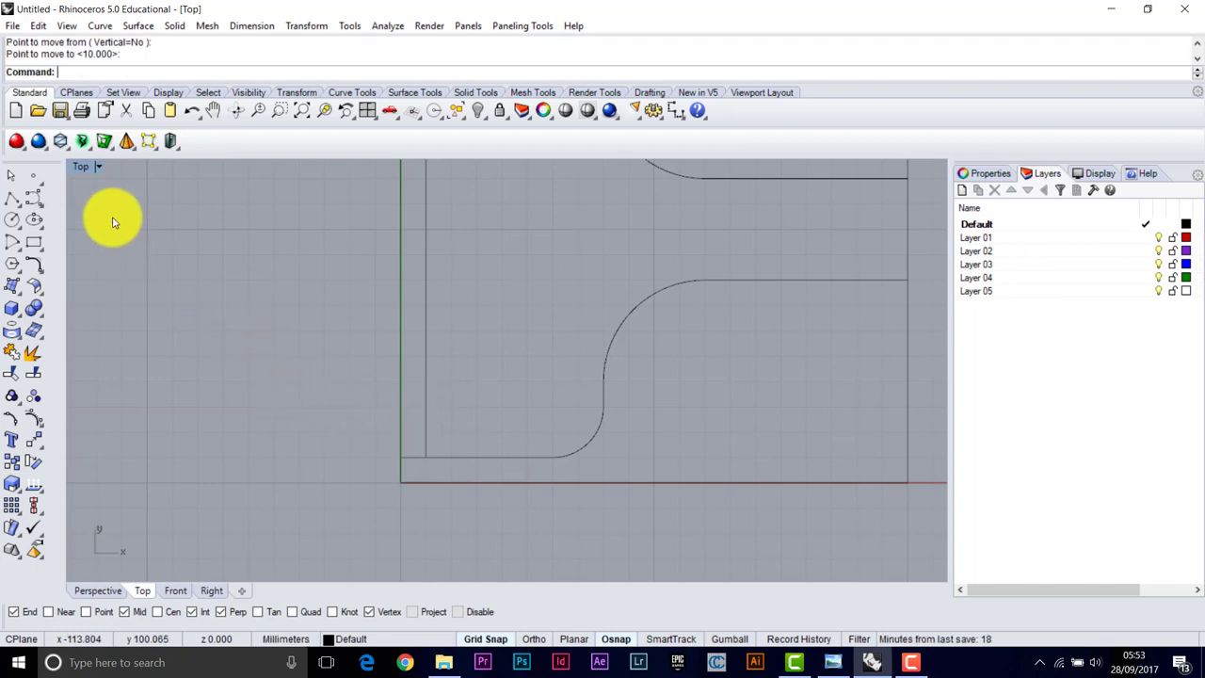
Maximize the Perspective view again to inspect the shifted piece
{"action": "left_click", "coordinate": [61, 141]}
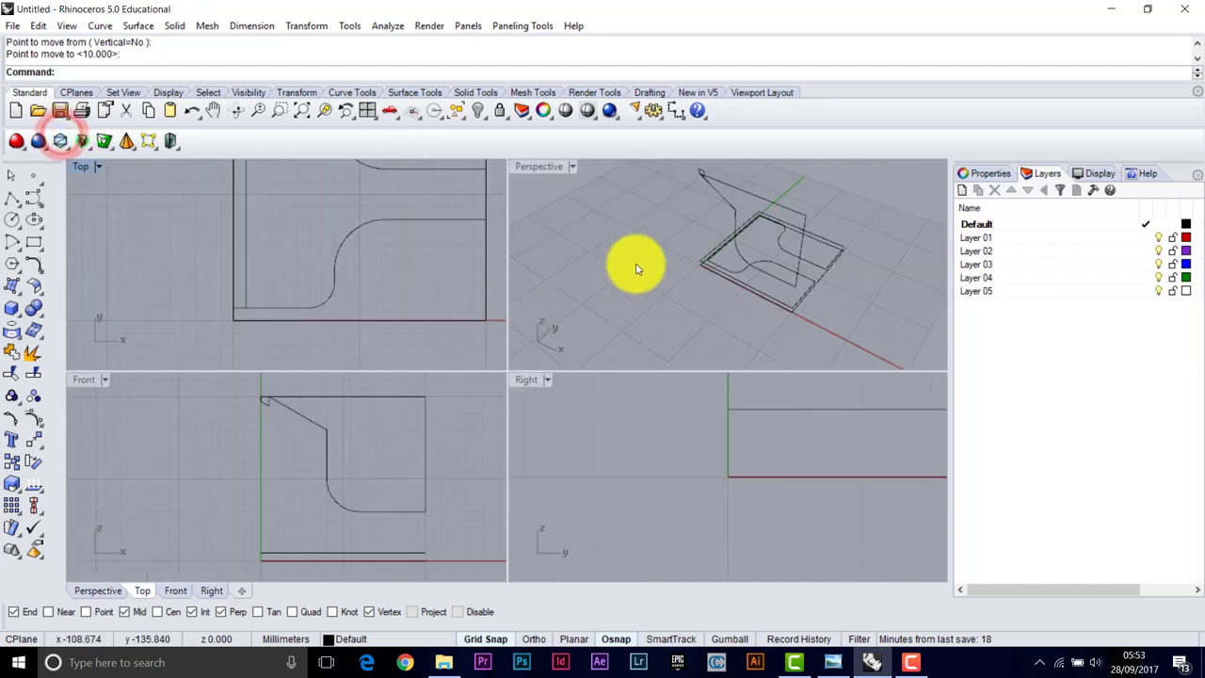
{"action": "double_click", "coordinate": [529, 167]}
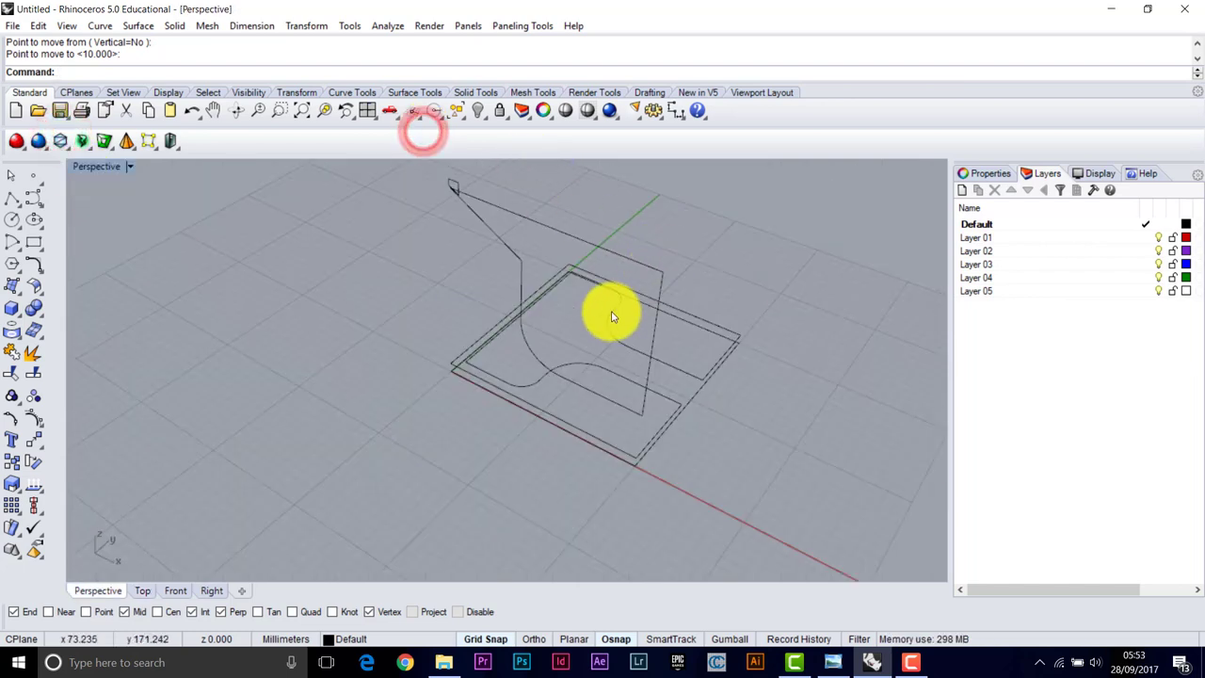
{"action": "right_click_drag", "start_coordinate": [600, 321], "coordinate": [584, 360]}
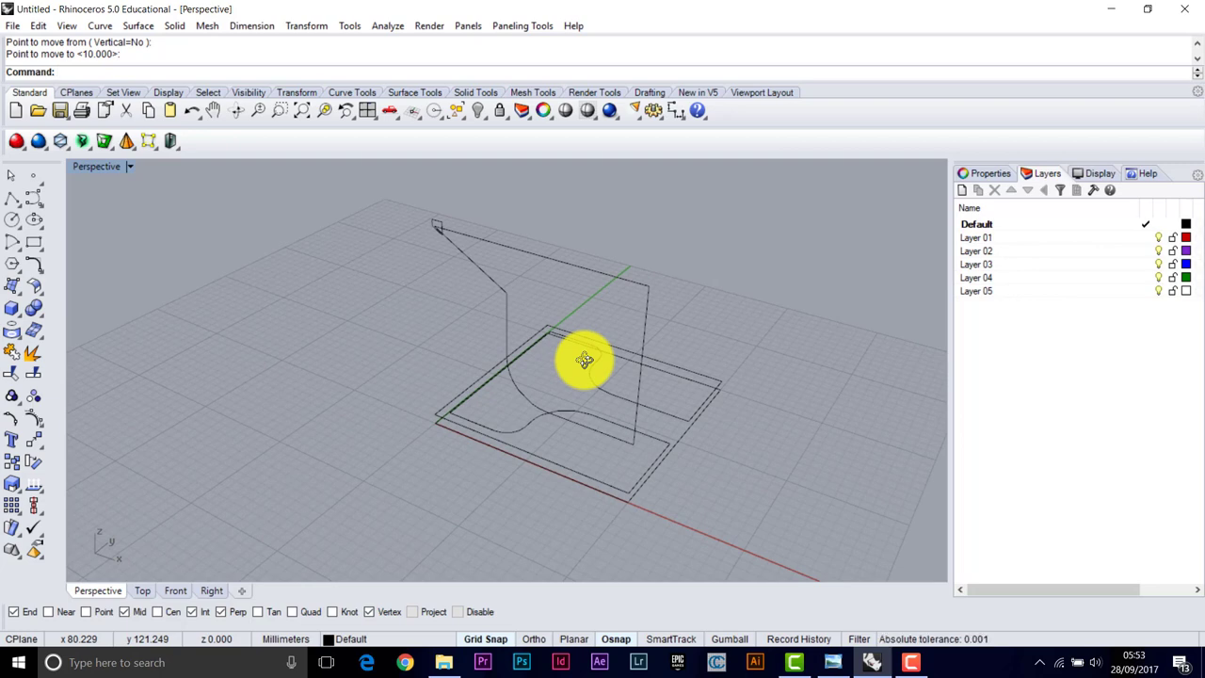